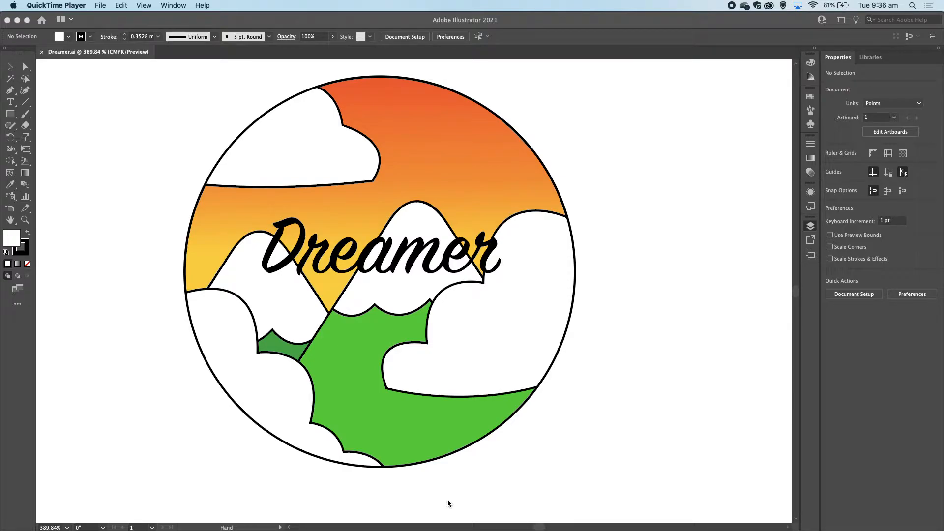
# - Show the reference picture layer and hide the Font and clipping mask layers
pyautogui.click(810, 226)
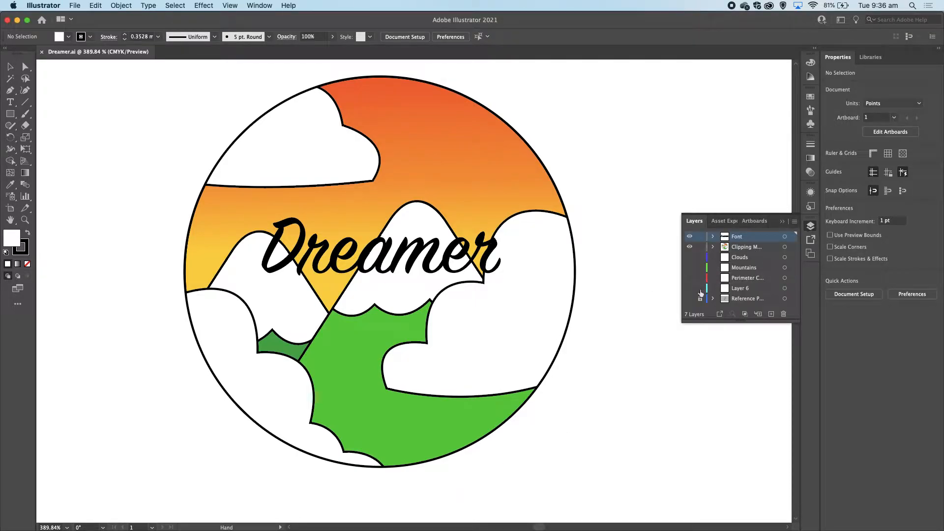
pyautogui.click(690, 299)
pyautogui.keyDown('alt'); pyautogui.scroll(-3, 622, 253); pyautogui.keyUp('alt')
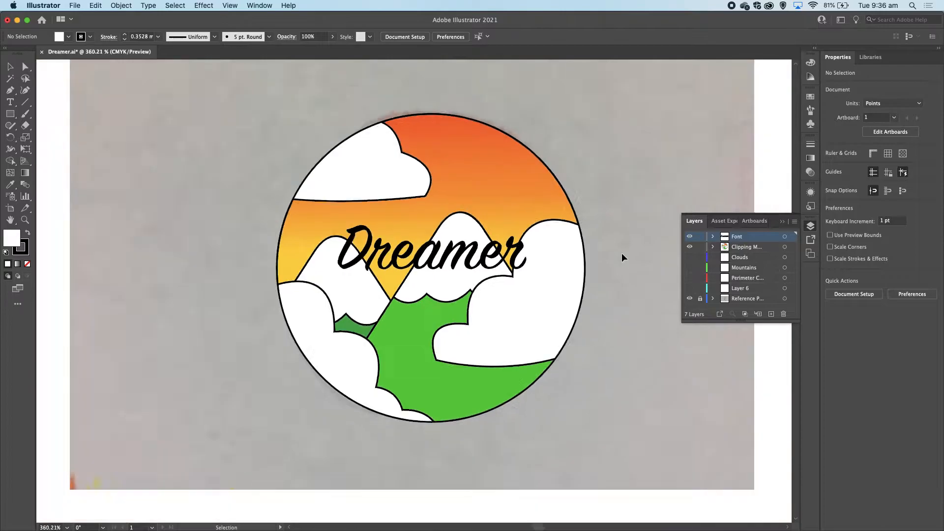
pyautogui.click(689, 247)
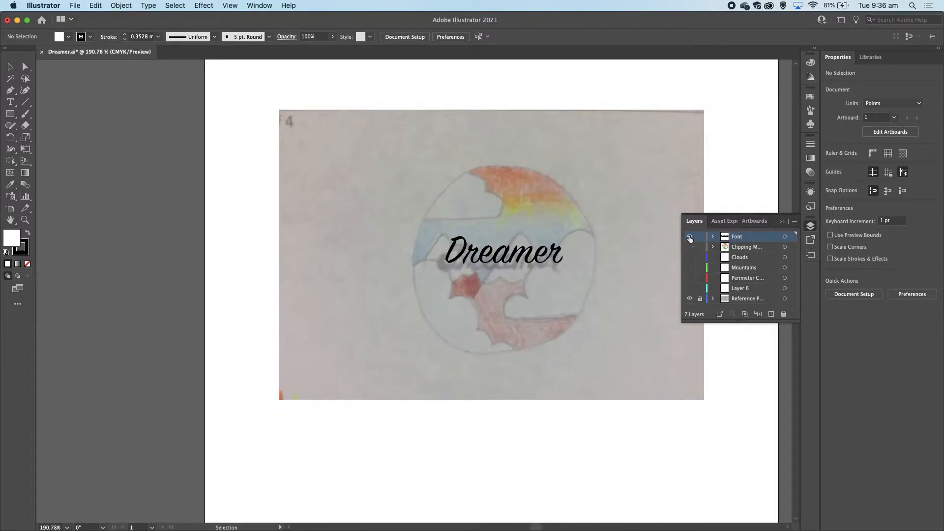
pyautogui.click(690, 237)
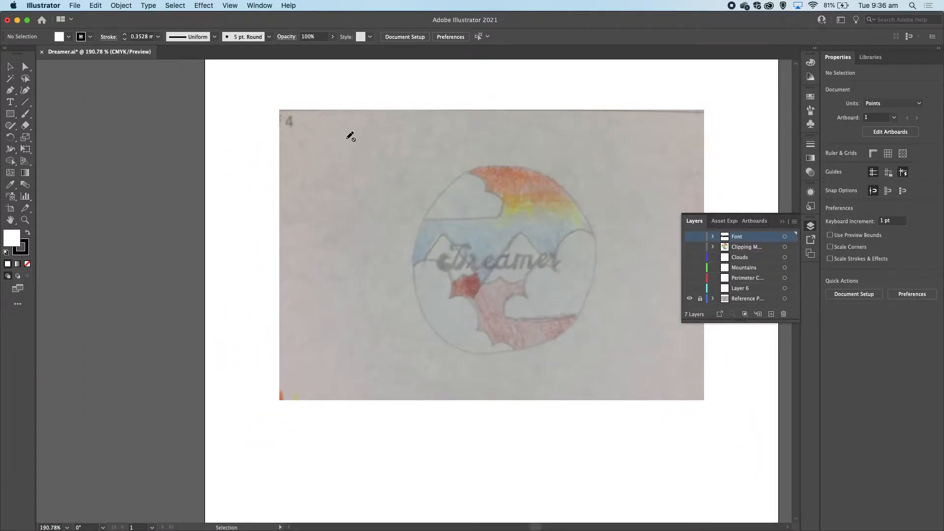
# - Unlock the reference picture layer and select its Dreamer sketch image for copying
pyautogui.click(9, 66)
pyautogui.click(700, 299)
pyautogui.click(738, 299)
pyautogui.click(557, 272)
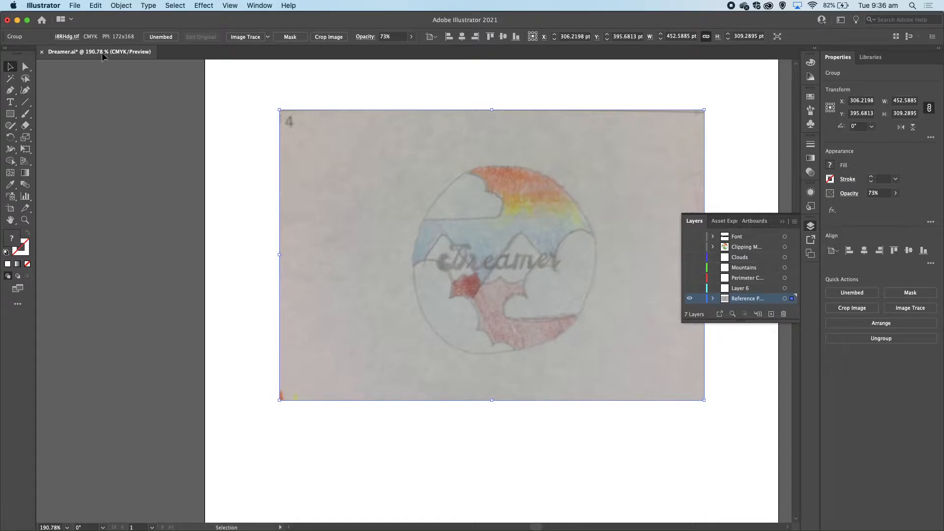
# - Create a new 612 x 792 pt Letter document in CMYK and paste the sketch image into it
pyautogui.click(78, 8)
pyautogui.click(83, 18)
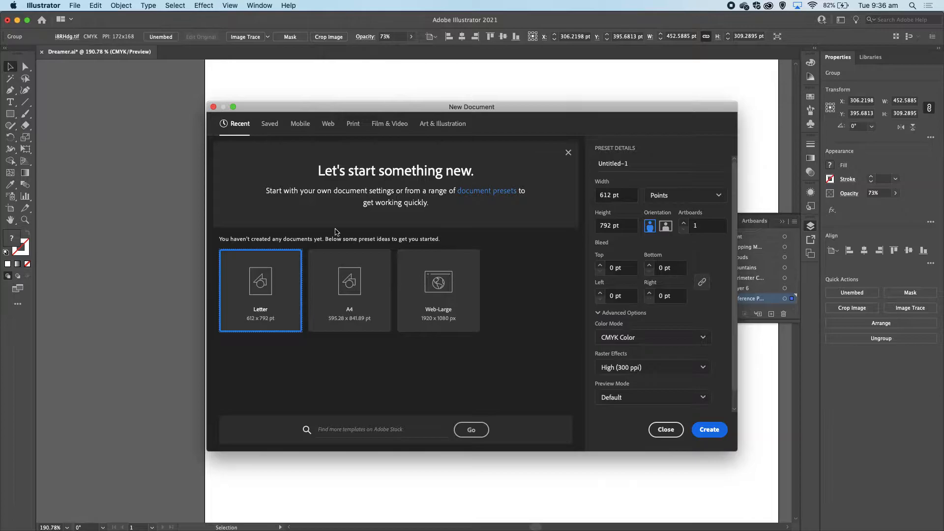
pyautogui.click(710, 430)
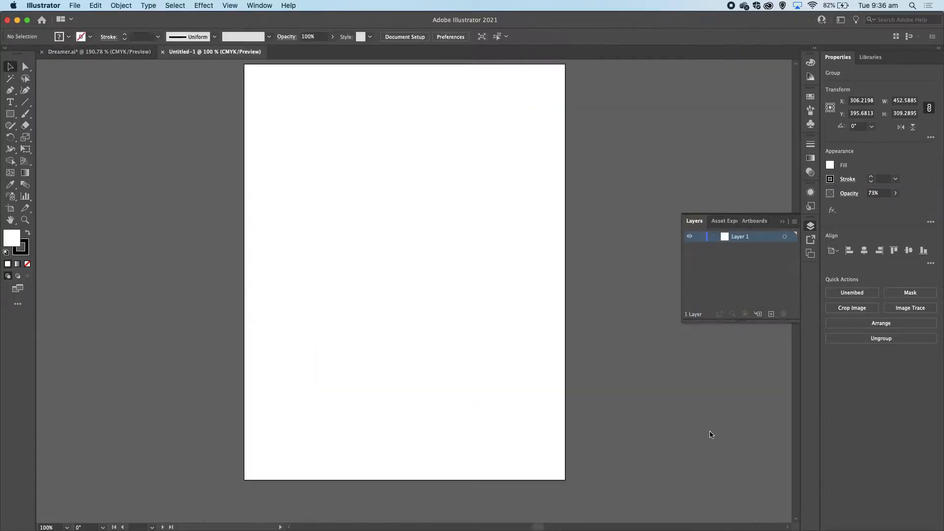
pyautogui.press('super+v')
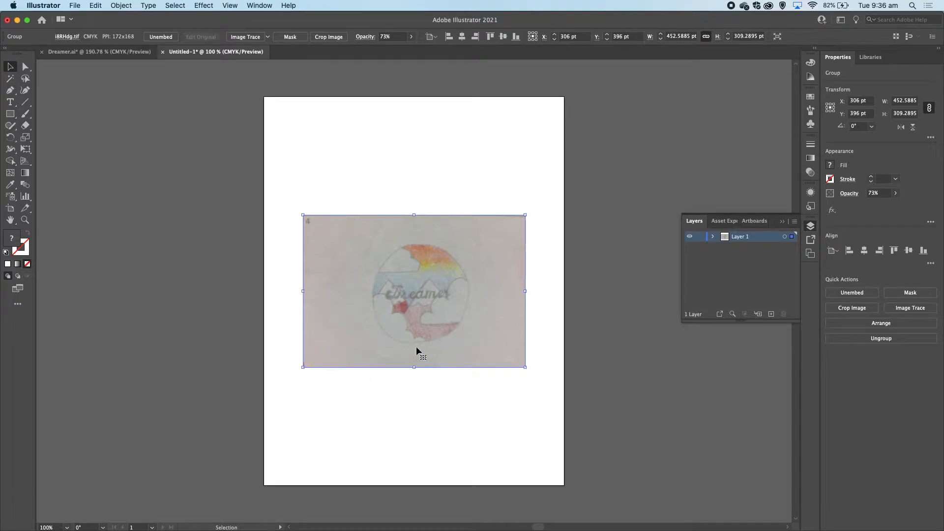
pyautogui.scroll(5, 435, 289)
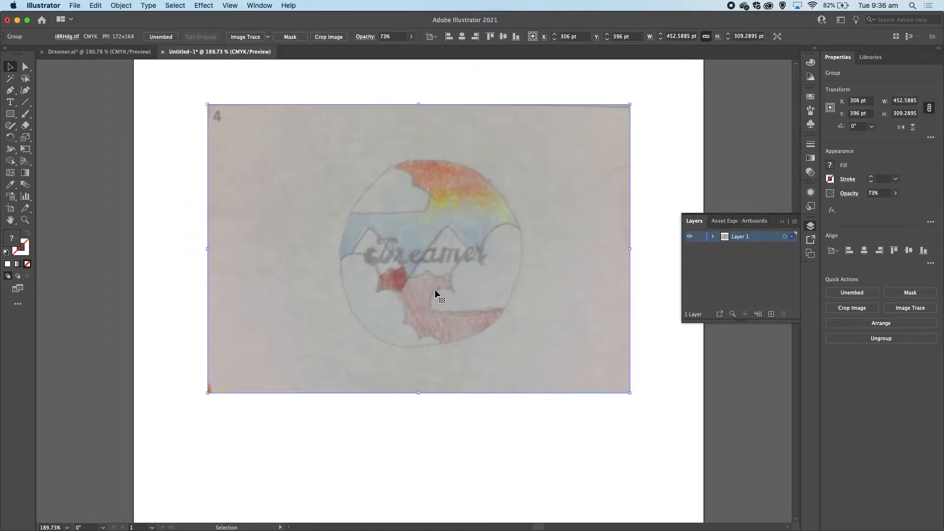
pyautogui.scroll(2, 435, 291)
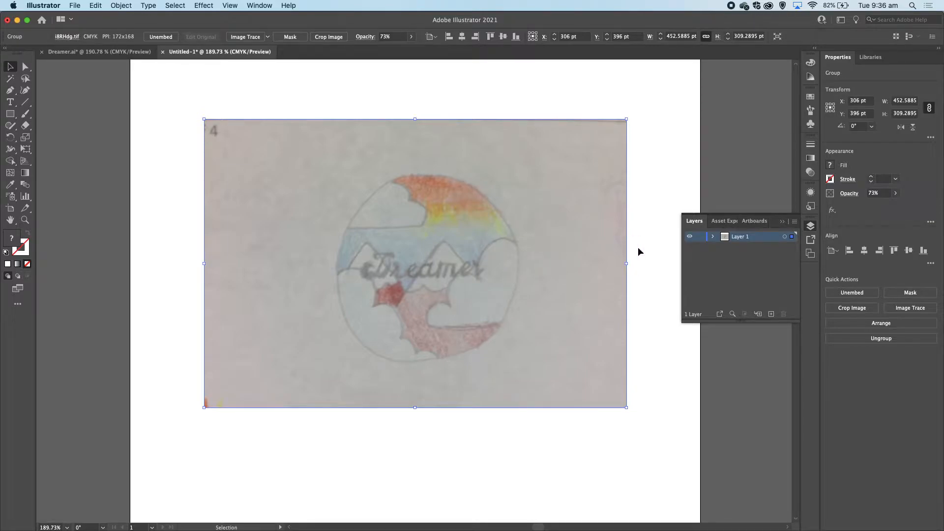
# - Reset the Essentials Classic workspace to its default layout
pyautogui.click(811, 227)
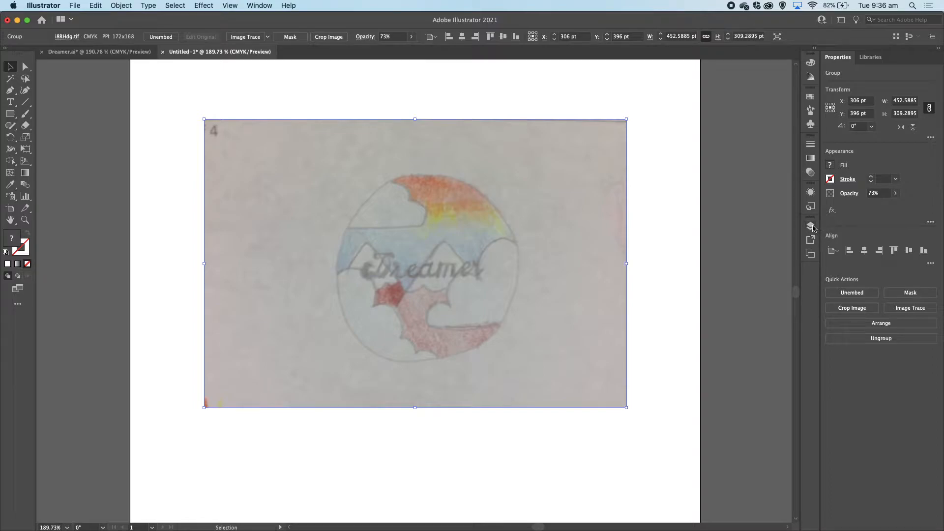
pyautogui.click(809, 228)
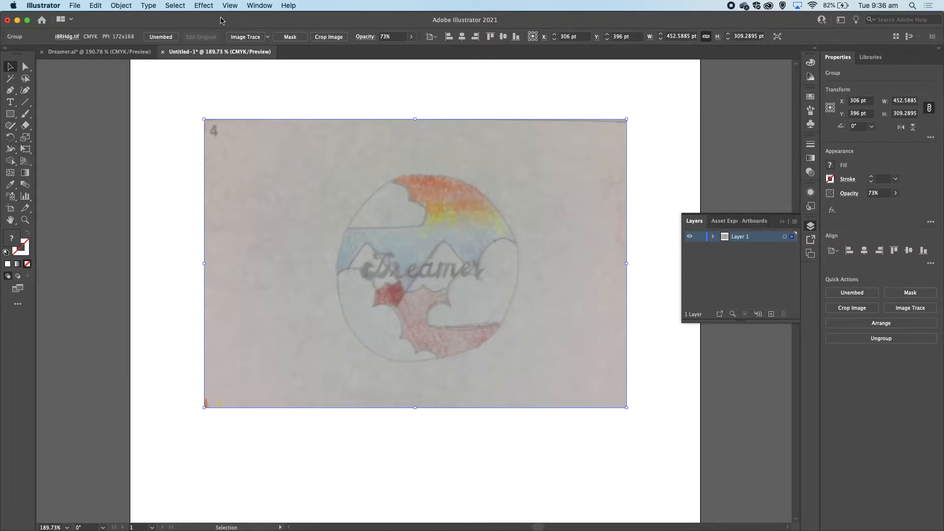
pyautogui.click(265, 6)
pyautogui.moveTo(283, 52)
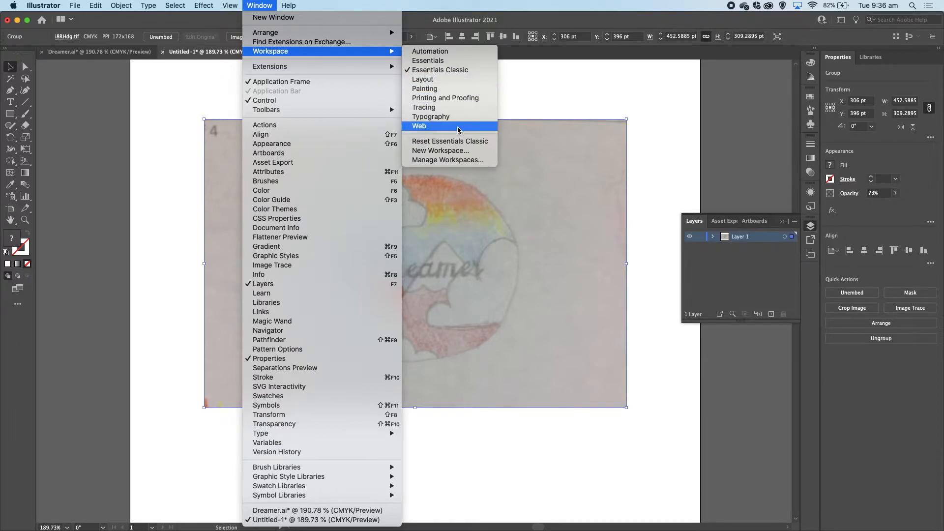
pyautogui.click(457, 142)
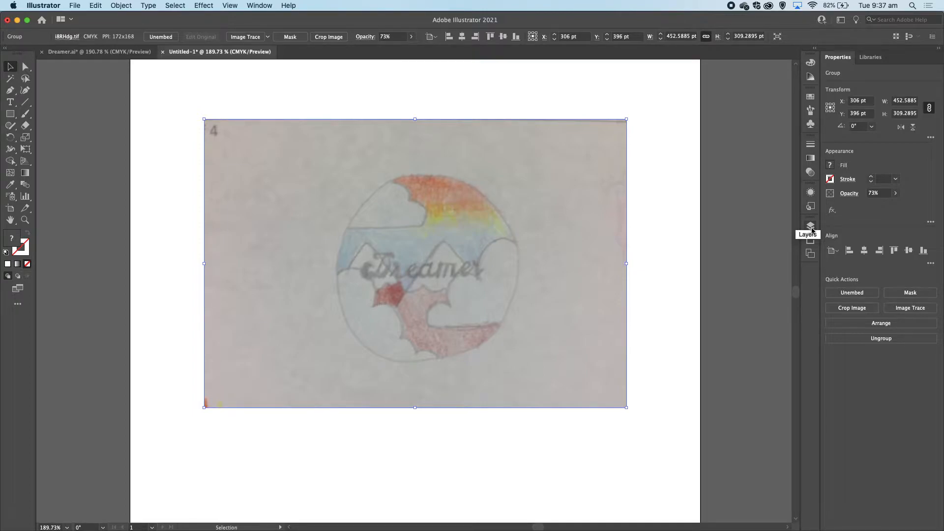
# - Lock the layer holding the sketch and add a new layer above it
pyautogui.click(811, 228)
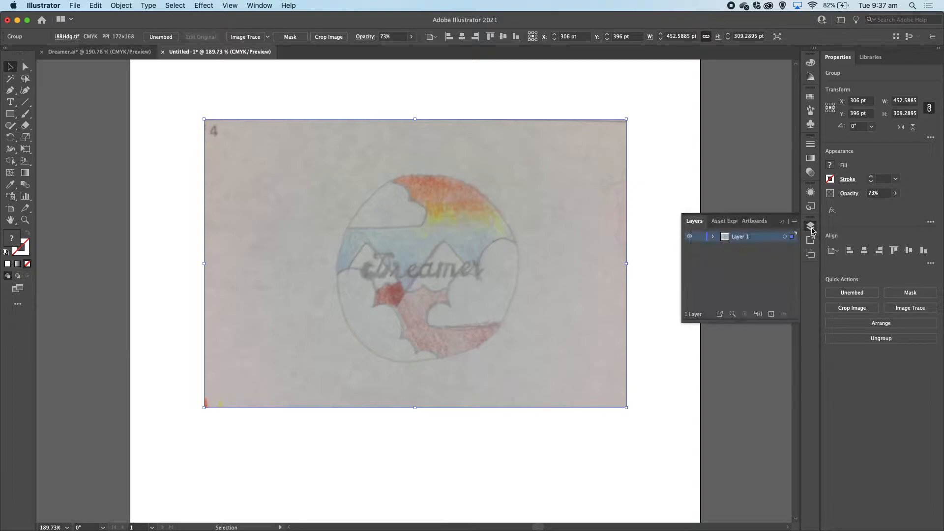
pyautogui.click(700, 238)
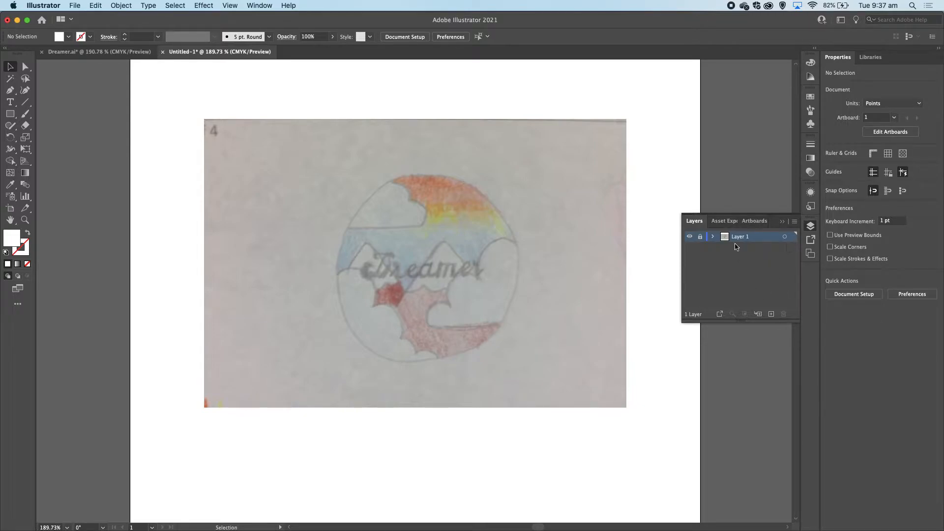
pyautogui.click(771, 315)
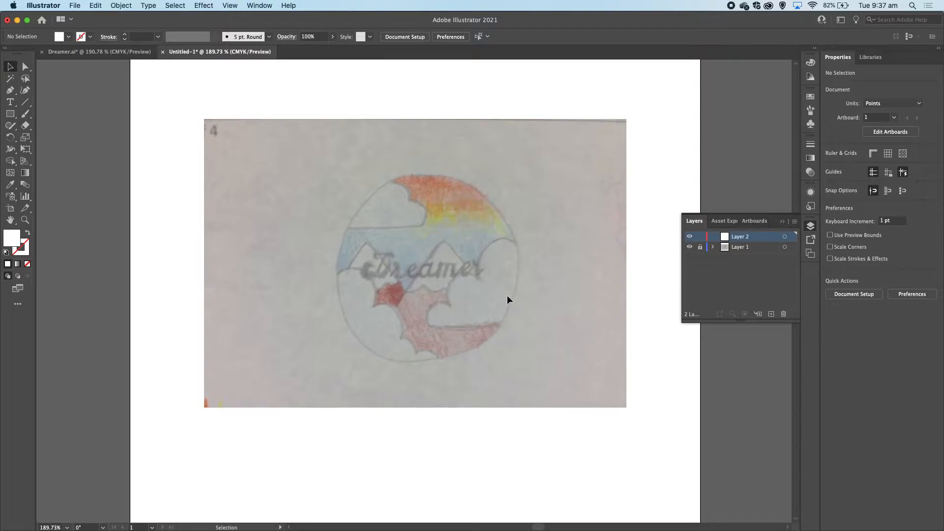
# - Draw a circle about 202 pt in diameter from the sketch's centre, matching the round outline of the badge
pyautogui.click(10, 115)
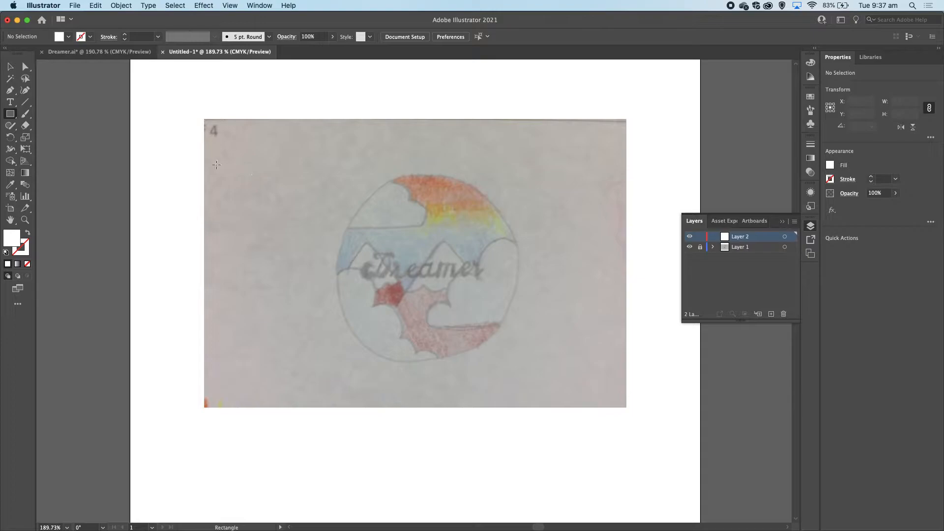
pyautogui.click(14, 116)
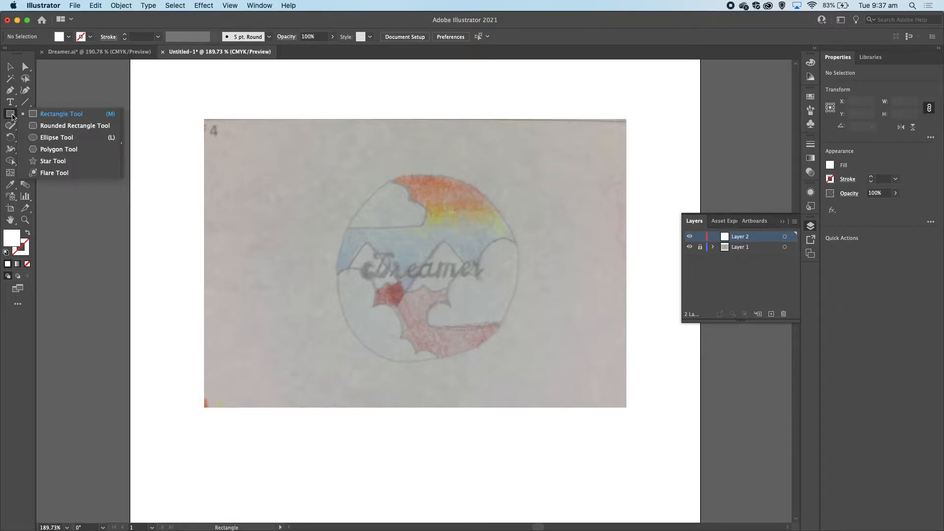
pyautogui.click(58, 138)
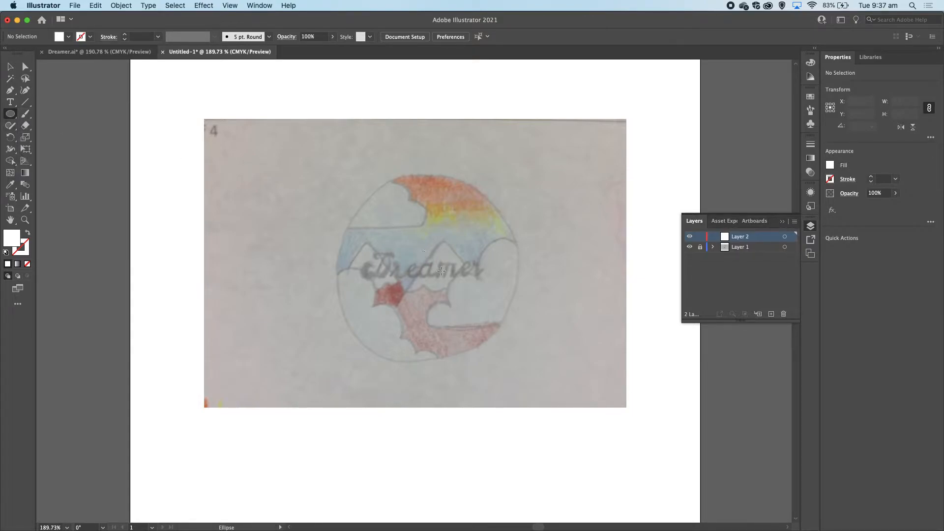
pyautogui.moveTo(428, 272); pyautogui.dragTo(522, 365)
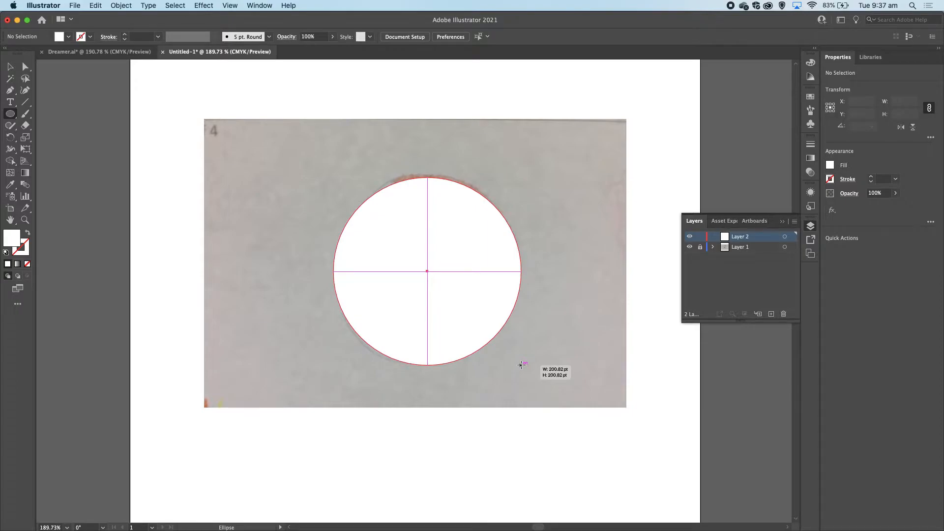
pyautogui.moveTo(522, 364); pyautogui.dragTo(522, 366)
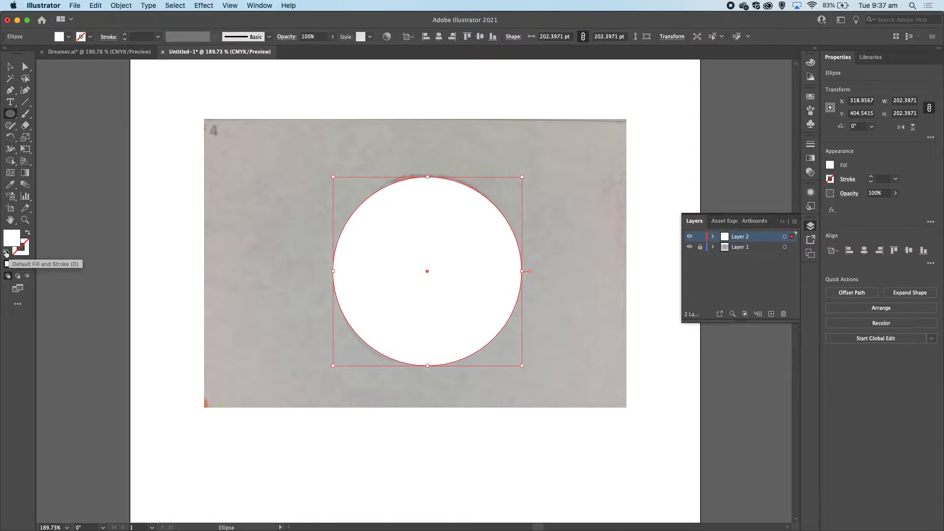
# - Give the circle the default black stroke with no fill, then deselect it
pyautogui.click(6, 253)
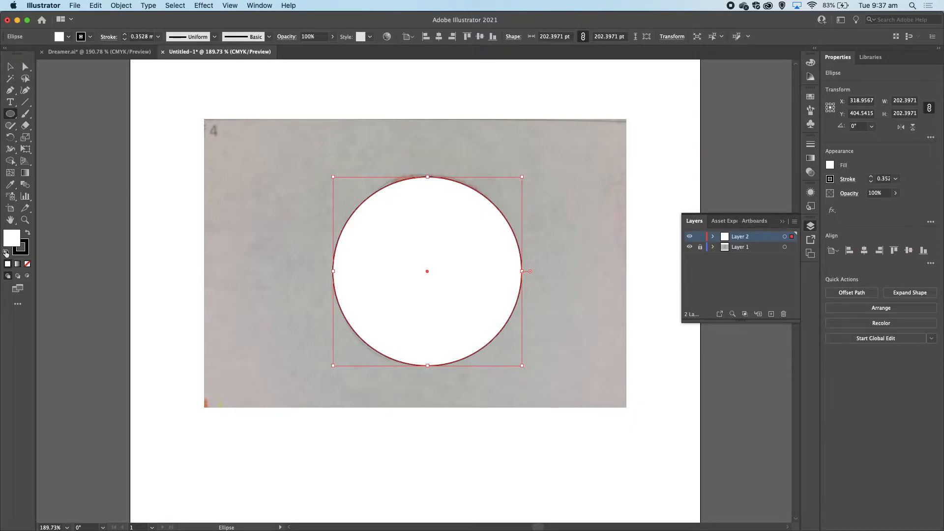
pyautogui.click(28, 267)
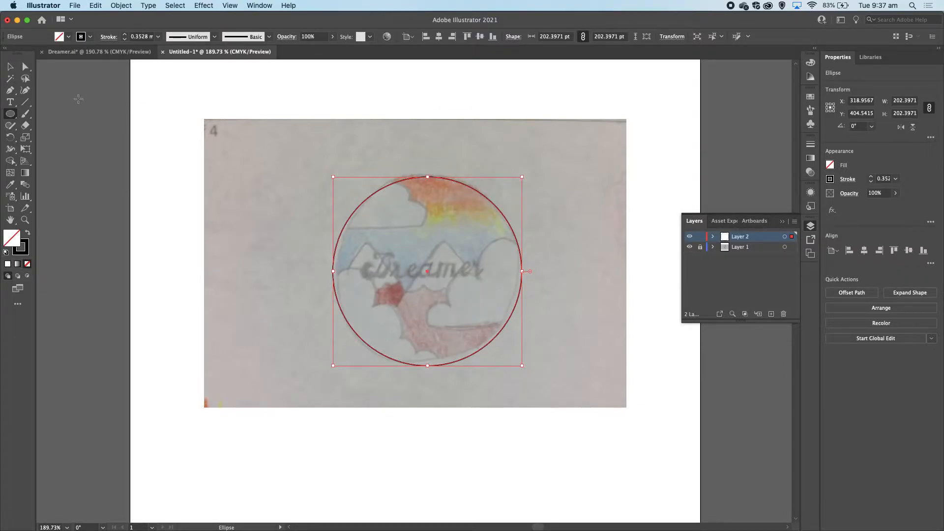
pyautogui.click(10, 67)
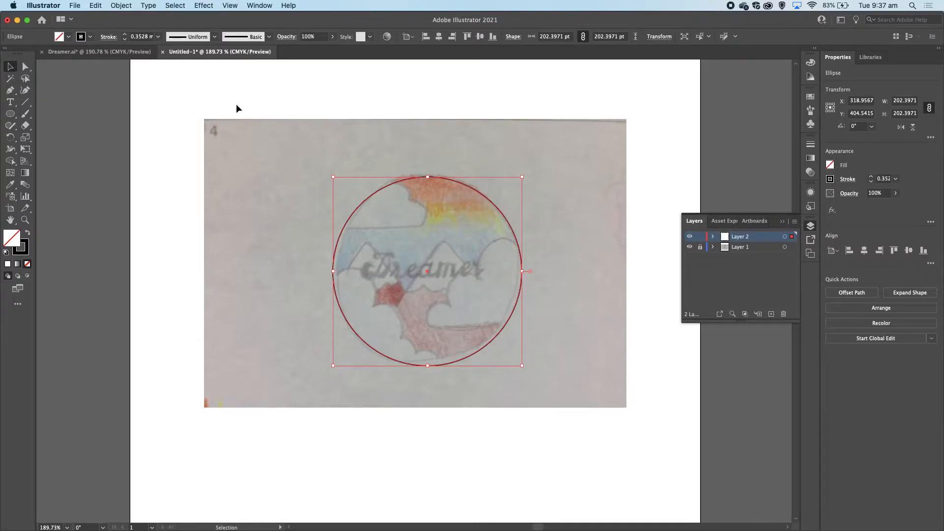
pyautogui.click(259, 108)
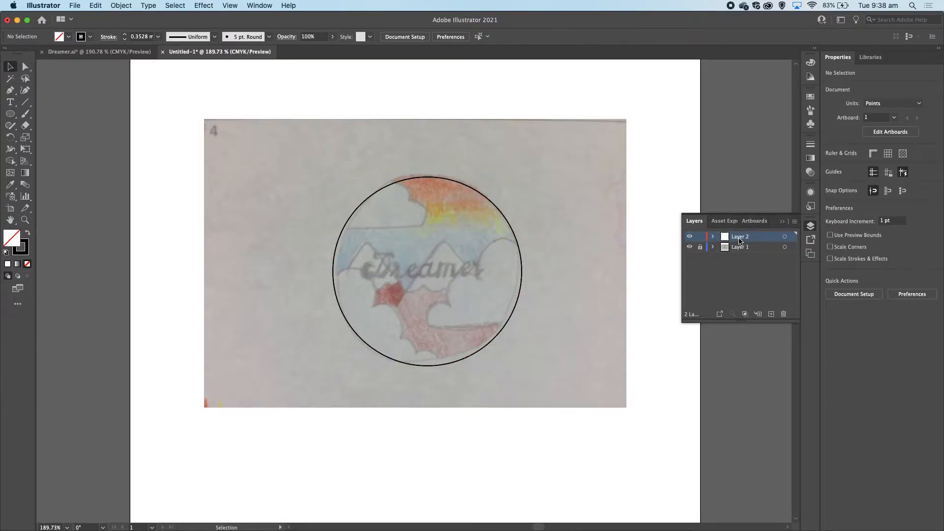
# - Rename the circle's layer as Base Circle
pyautogui.doubleClick(741, 238)
pyautogui.write('Base Circle')
pyautogui.press('Return')
pyautogui.click(524, 256)
pyautogui.click(554, 95)
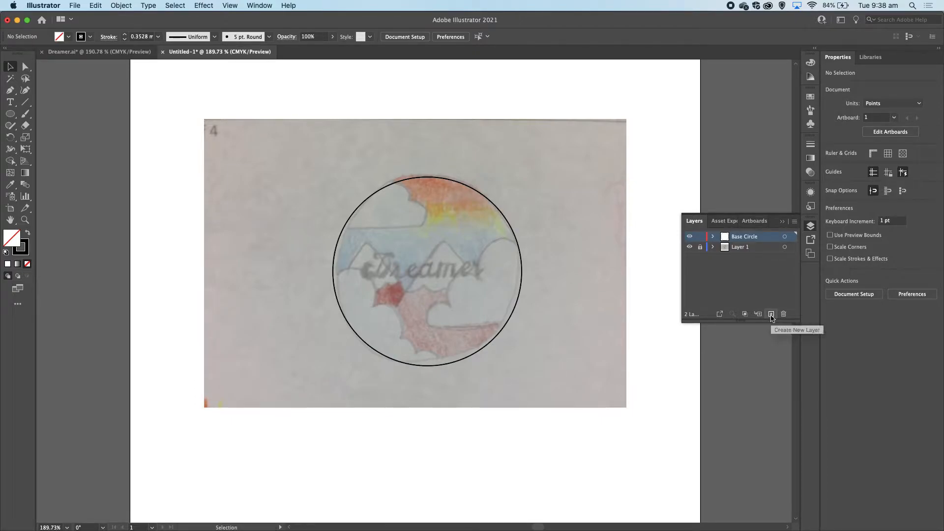
# - Add another layer on top and name it Clouds
pyautogui.click(771, 314)
pyautogui.doubleClick(742, 237)
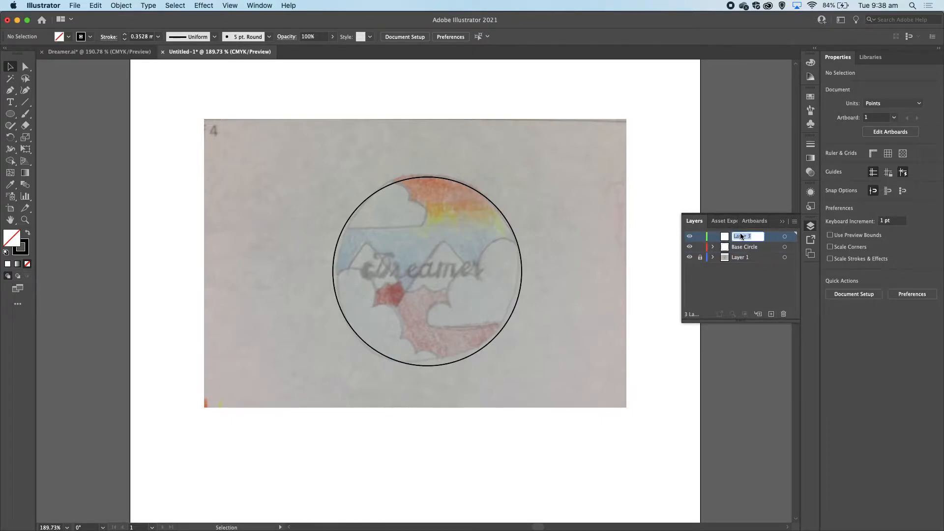
pyautogui.write('Clouds')
pyautogui.press('Return')
# - On the Clouds layer, trace the three rounded lobes of the sketch's right-hand cloud with the Pen tool, starting outside the circle
pyautogui.click(11, 91)
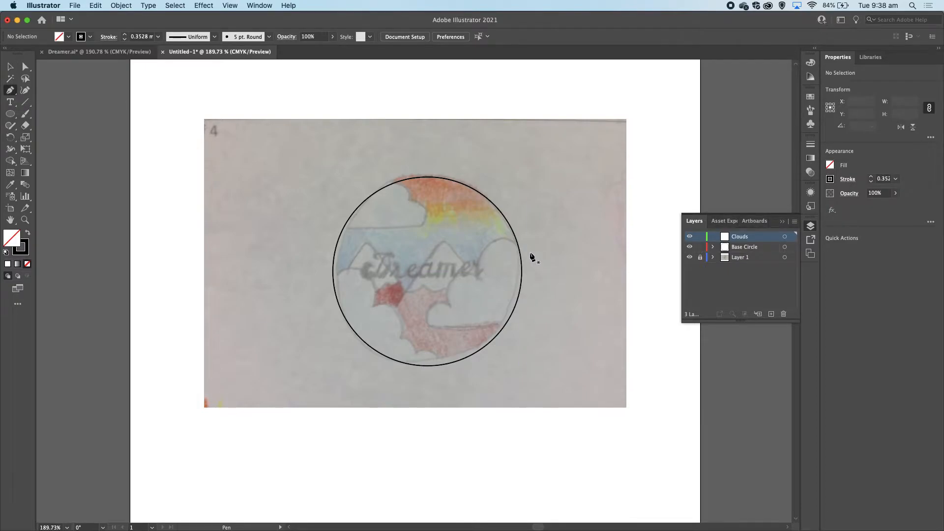
pyautogui.click(530, 254)
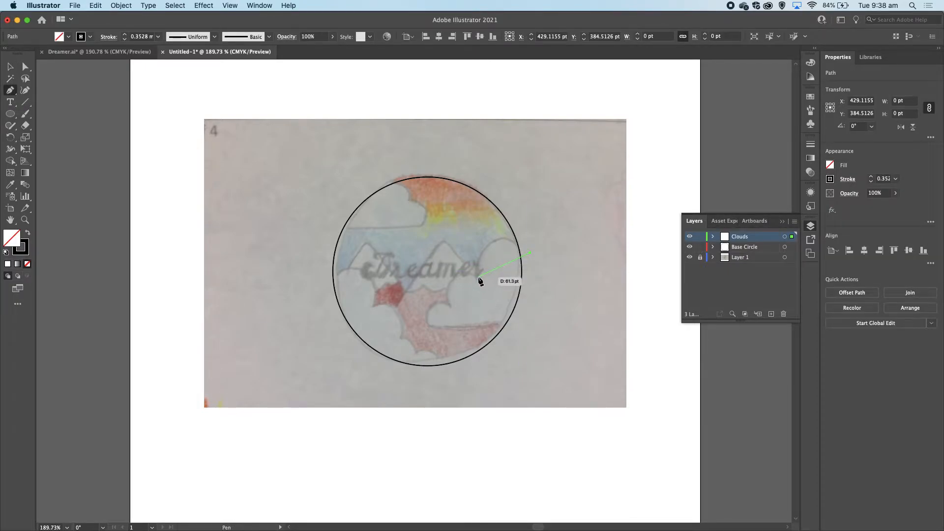
pyautogui.moveTo(479, 278); pyautogui.dragTo(472, 347)
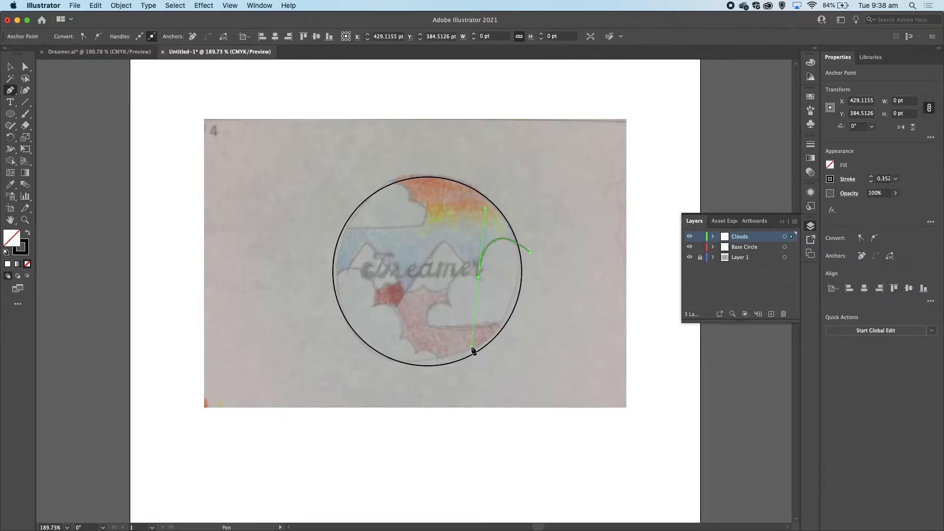
pyautogui.click(479, 278)
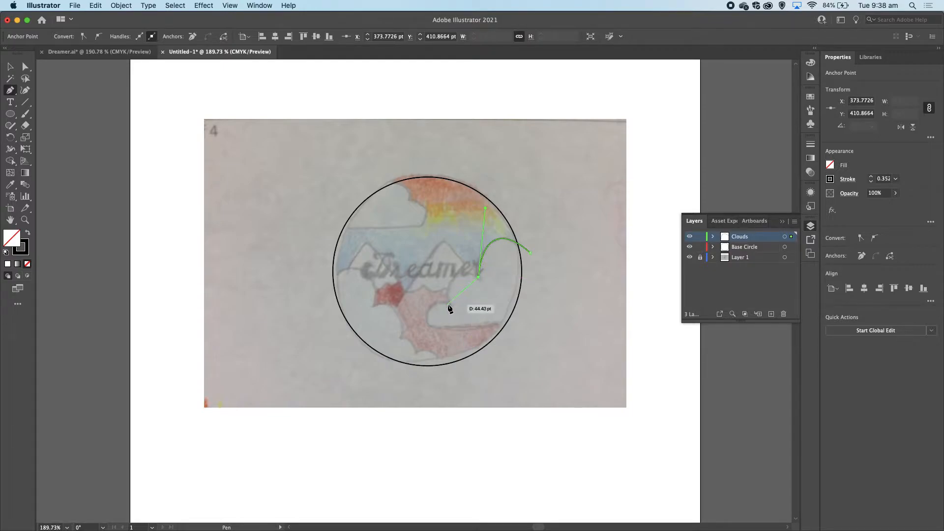
pyautogui.moveTo(449, 306); pyautogui.dragTo(458, 350)
pyautogui.click(450, 307)
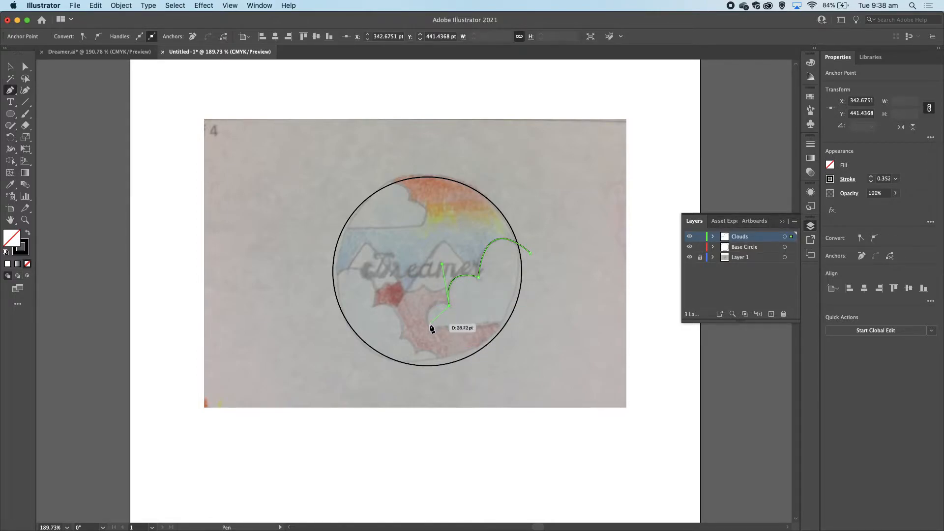
pyautogui.moveTo(430, 326); pyautogui.dragTo(432, 362)
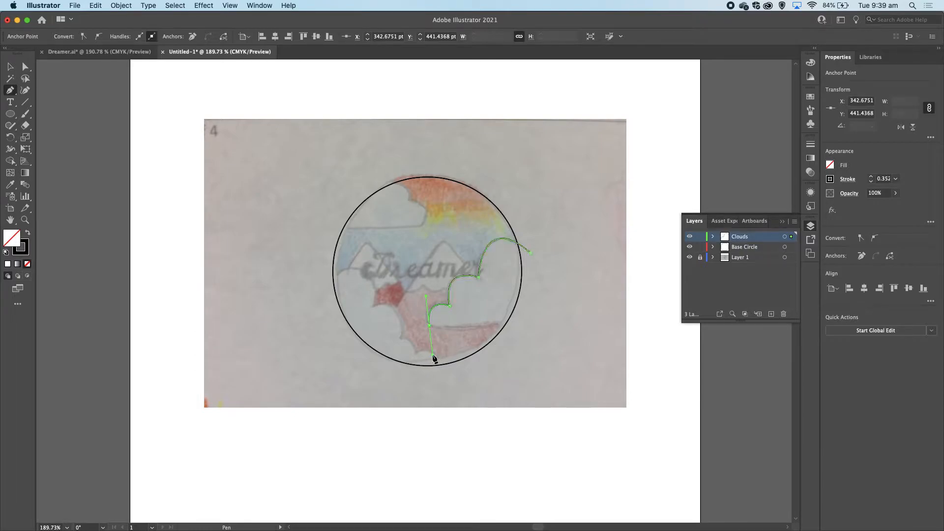
pyautogui.click(430, 326)
# - Trace the right-hand cloud's curved underside past the circle and close the path with a straight edge outside it
pyautogui.moveTo(523, 327); pyautogui.dragTo(616, 303)
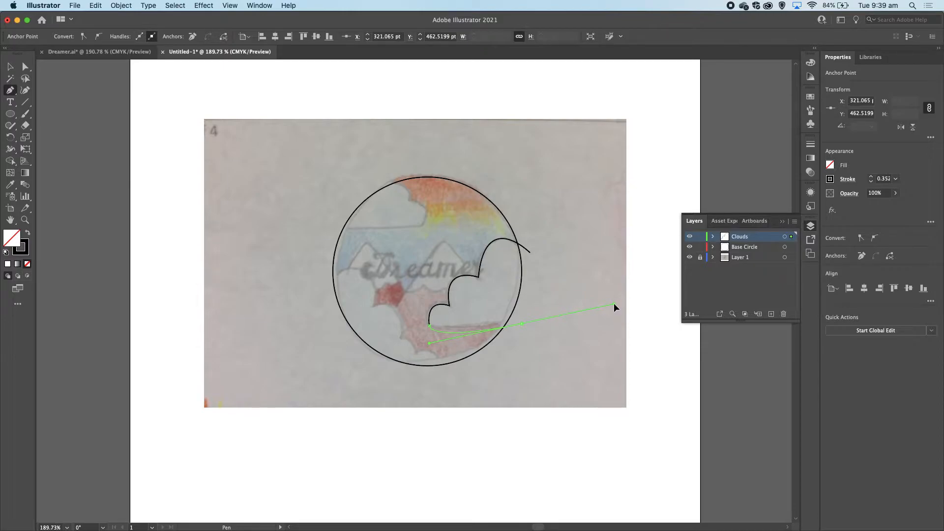
pyautogui.moveTo(614, 303); pyautogui.dragTo(614, 304)
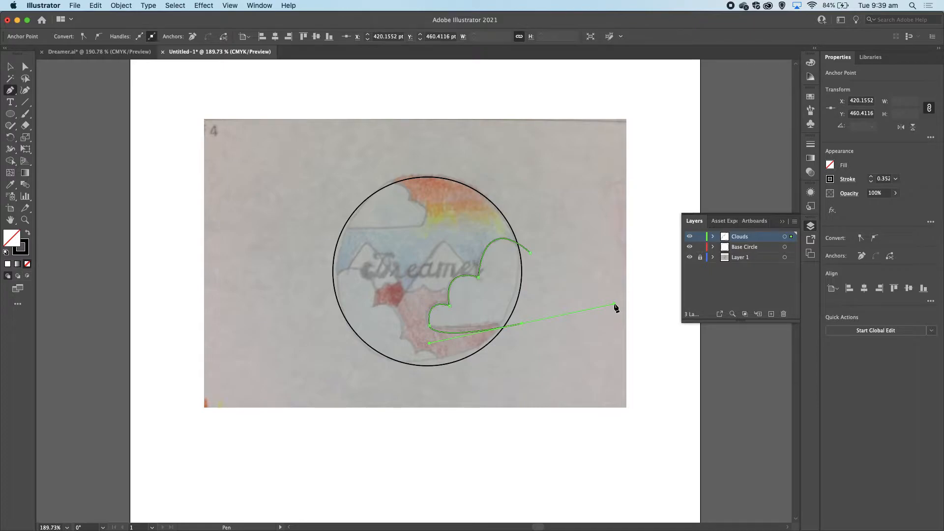
pyautogui.click(522, 324)
pyautogui.click(530, 253)
# - Trace the upper-left cloud as a separate closed path, with two rounded lobes, a flat base and straight edges outside the circle
pyautogui.keyDown('super'); pyautogui.click(375, 183); pyautogui.keyUp('super')
pyautogui.click(374, 181)
pyautogui.moveTo(406, 197); pyautogui.dragTo(394, 247)
pyautogui.click(407, 199)
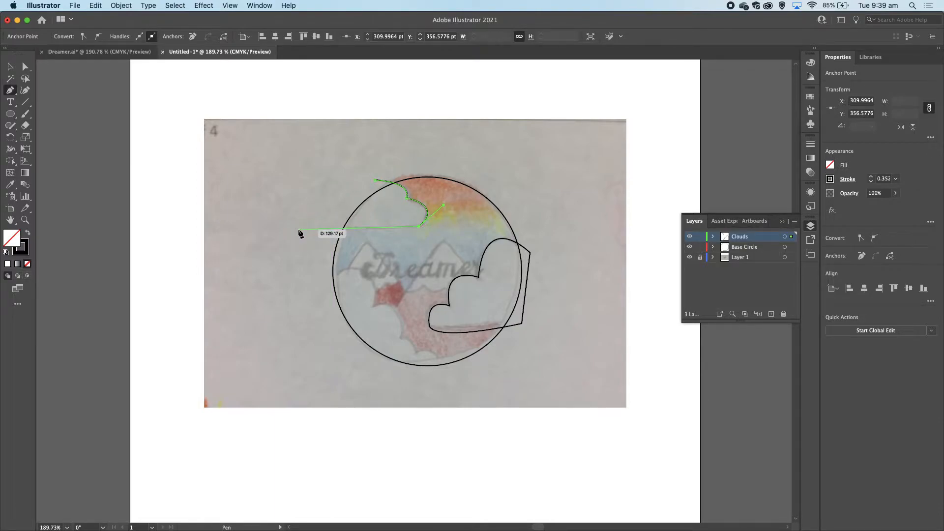
pyautogui.click(299, 229)
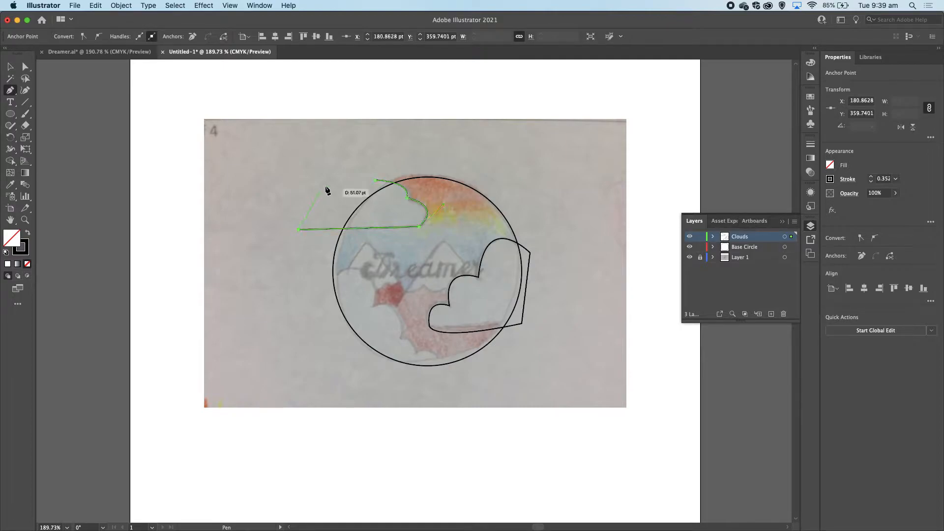
pyautogui.click(354, 167)
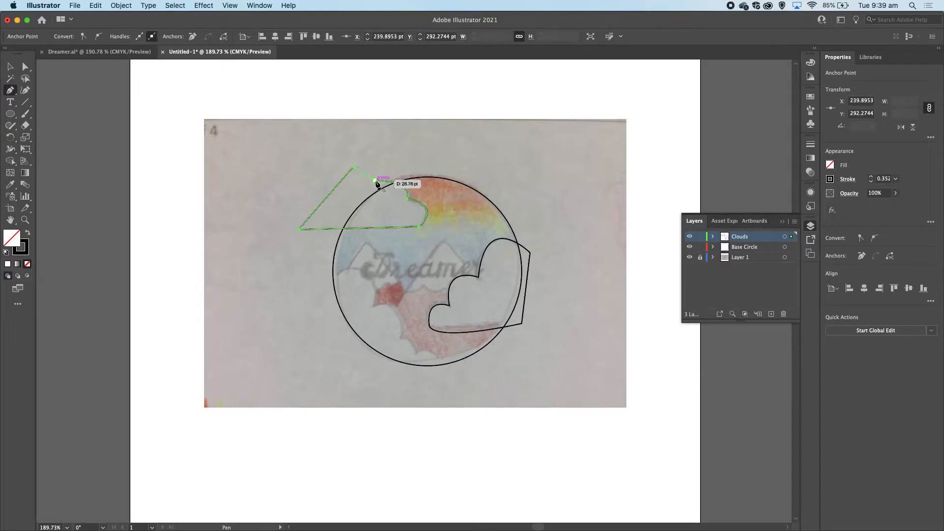
pyautogui.click(375, 179)
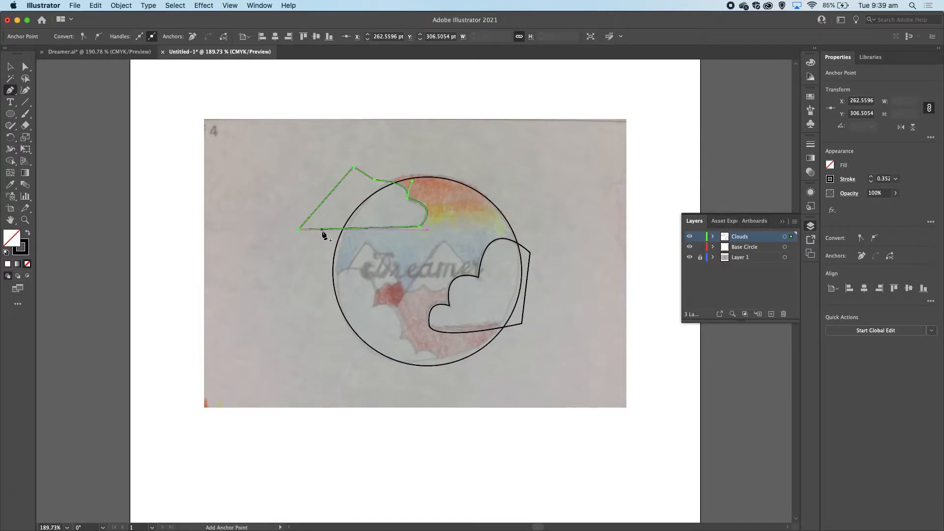
# - Start a separate path for the lower-left cloud and trace its first three lobes down to the small notch near the circle's base
pyautogui.scroll(5, 321, 235)
pyautogui.hscroll(4, 323, 236)
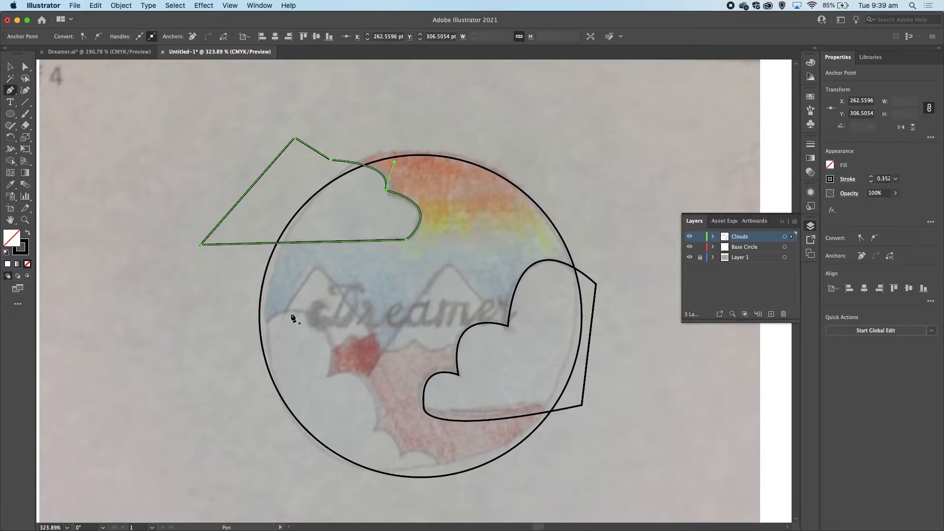
pyautogui.keyDown('super'); pyautogui.click(245, 339); pyautogui.keyUp('super')
pyautogui.click(244, 337)
pyautogui.moveTo(328, 375); pyautogui.dragTo(320, 483)
pyautogui.click(328, 377)
pyautogui.moveTo(375, 433); pyautogui.dragTo(361, 499)
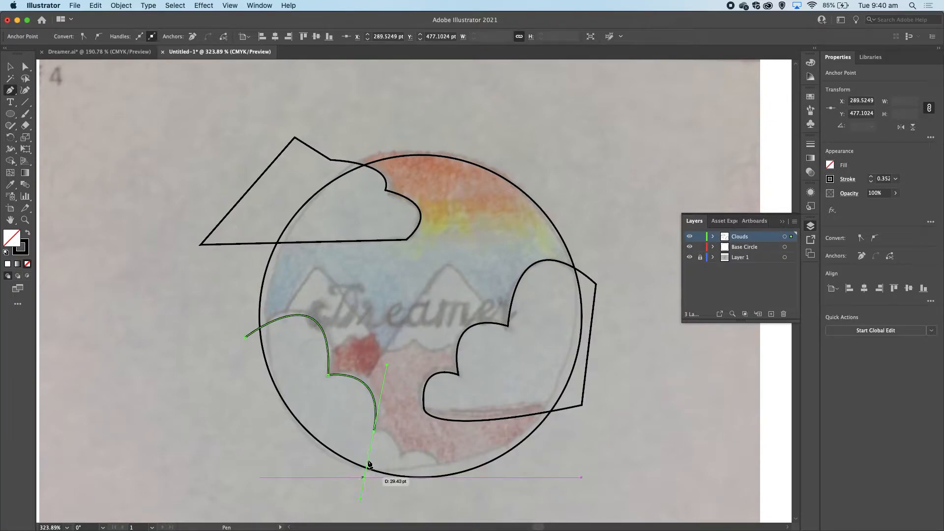
pyautogui.click(373, 431)
pyautogui.moveTo(400, 453); pyautogui.dragTo(404, 484)
pyautogui.click(400, 455)
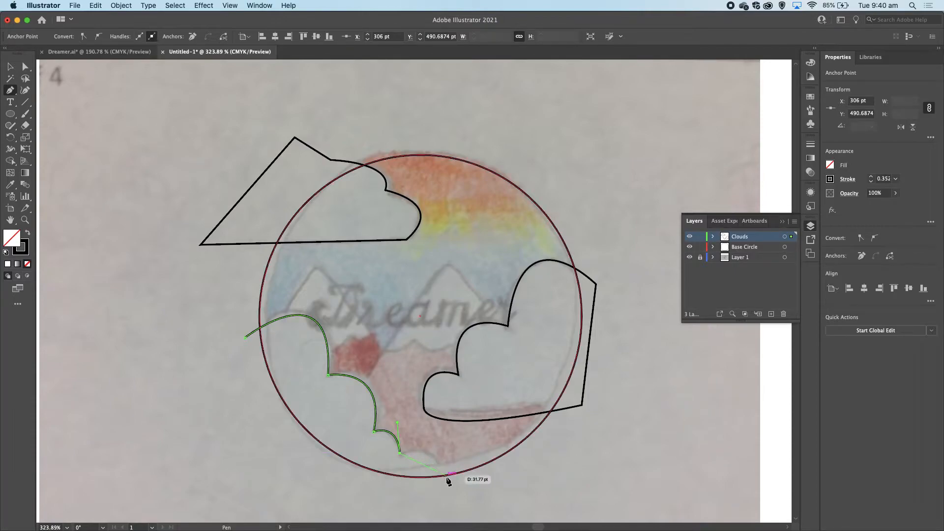
# - Trace the lower-left cloud's last lobe past the circle's base and close the path with straight edges outside the circle
pyautogui.moveTo(451, 519); pyautogui.dragTo(448, 368)
pyautogui.click(447, 314)
pyautogui.click(271, 291)
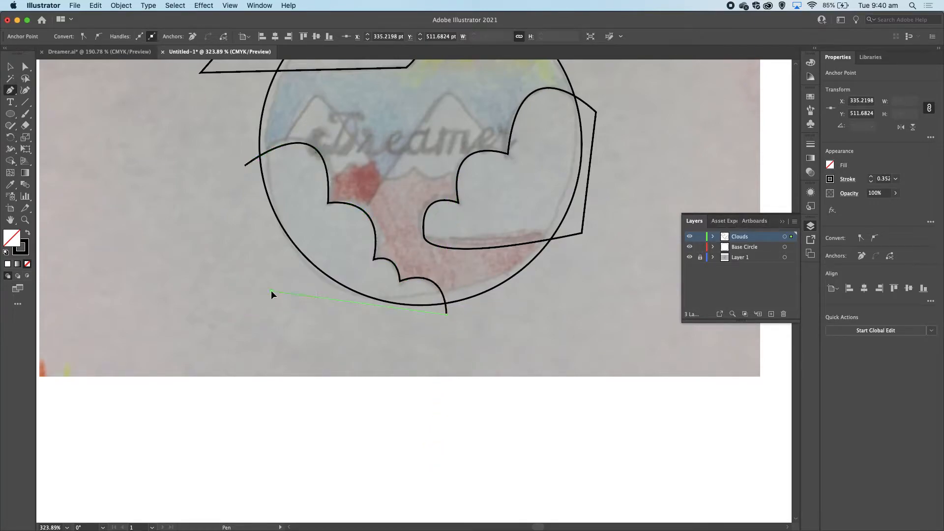
pyautogui.click(245, 165)
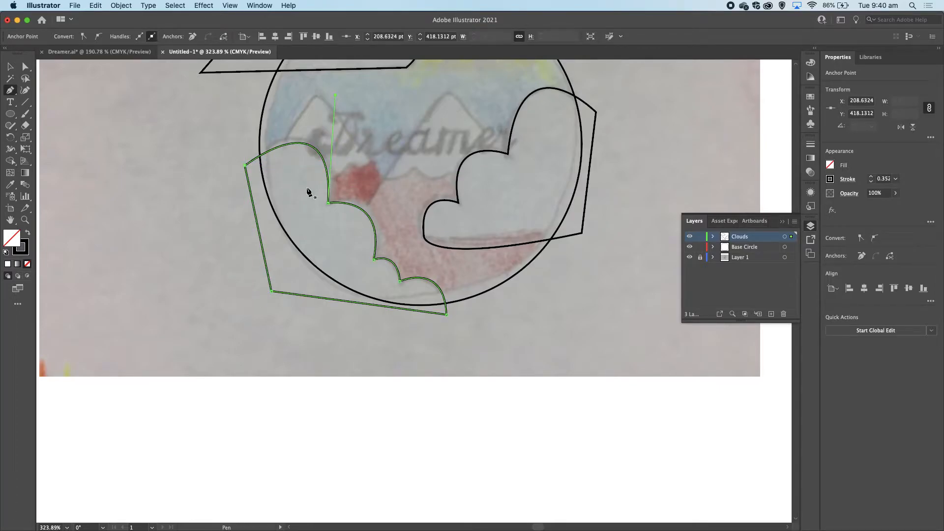
# - Toggle the Clouds layer's visibility off and on to check the traced clouds against the sketch
pyautogui.scroll(-5, 308, 192)
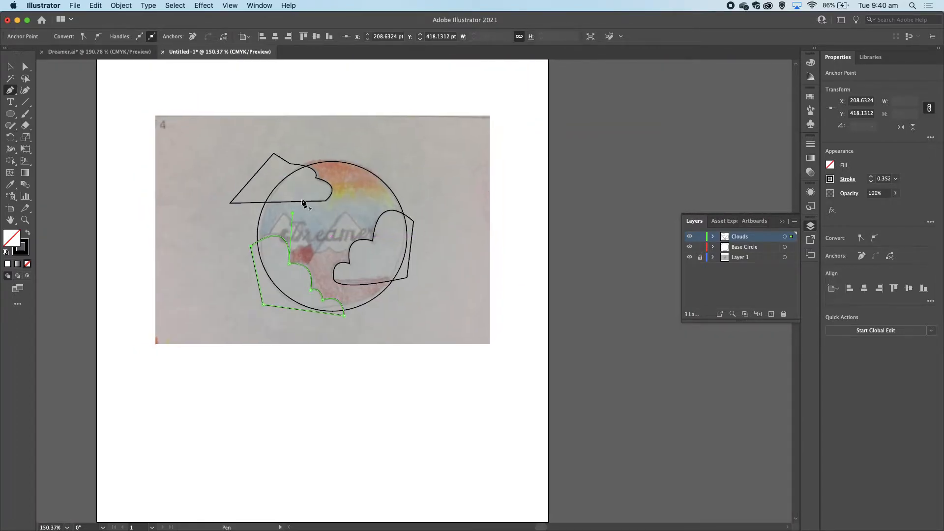
pyautogui.click(10, 68)
pyautogui.click(691, 237)
pyautogui.click(690, 238)
pyautogui.click(690, 238)
pyautogui.click(690, 238)
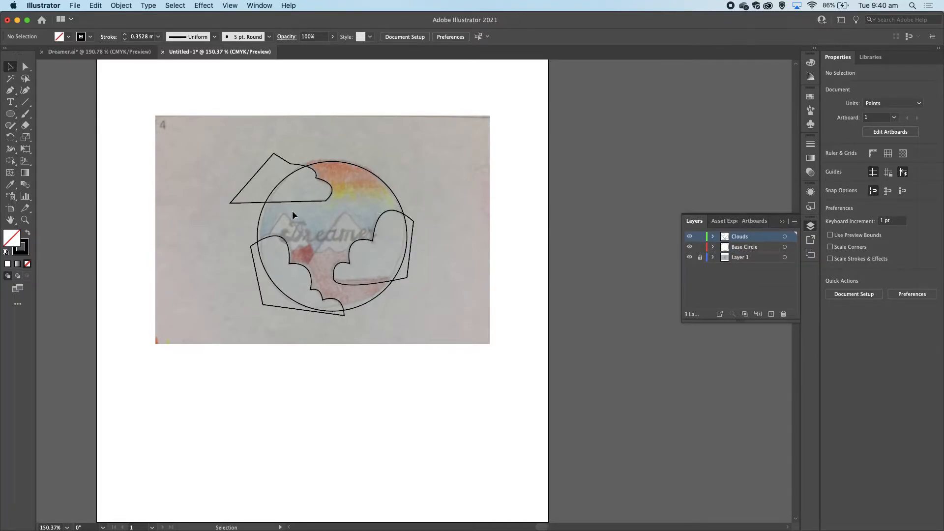
# - Select all three cloud shapes and give them a white fill
pyautogui.click(238, 202)
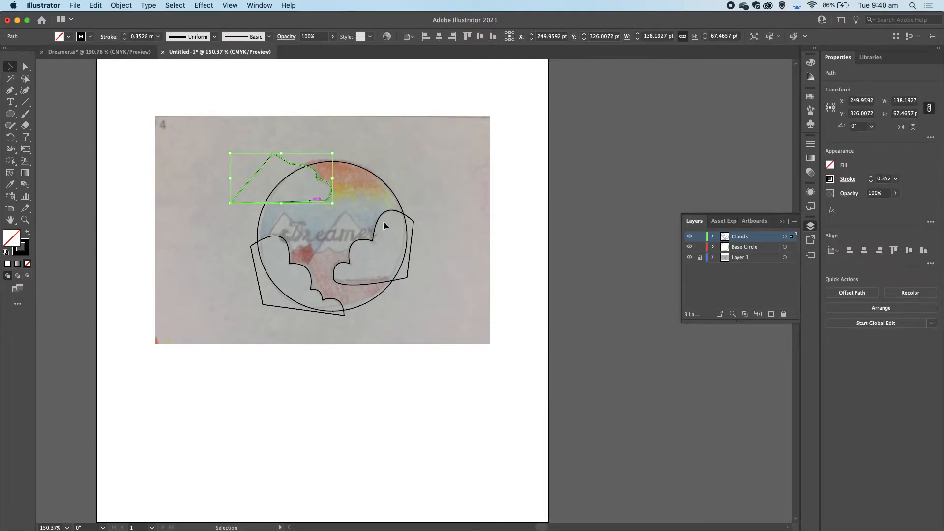
pyautogui.keyDown('shift'); pyautogui.click(413, 224); pyautogui.keyUp('shift')
pyautogui.keyDown('shift'); pyautogui.click(283, 307); pyautogui.keyUp('shift')
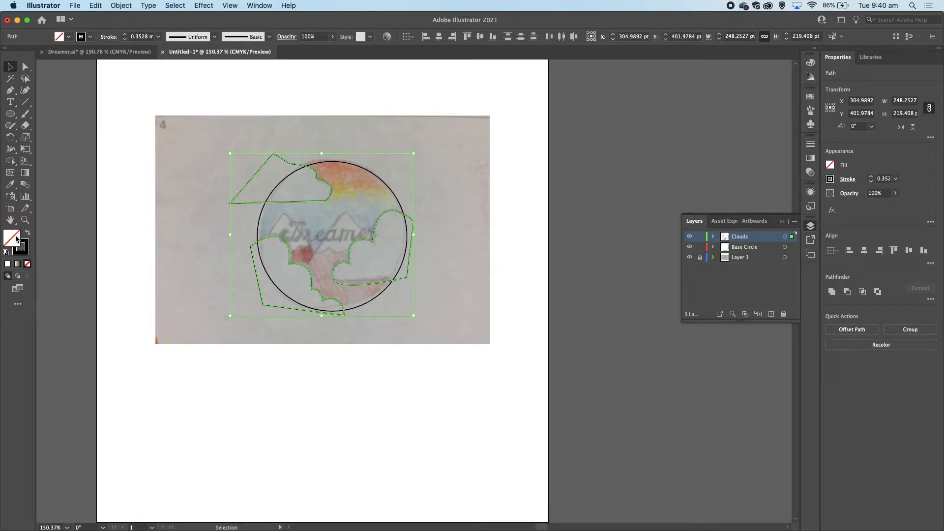
pyautogui.click(8, 266)
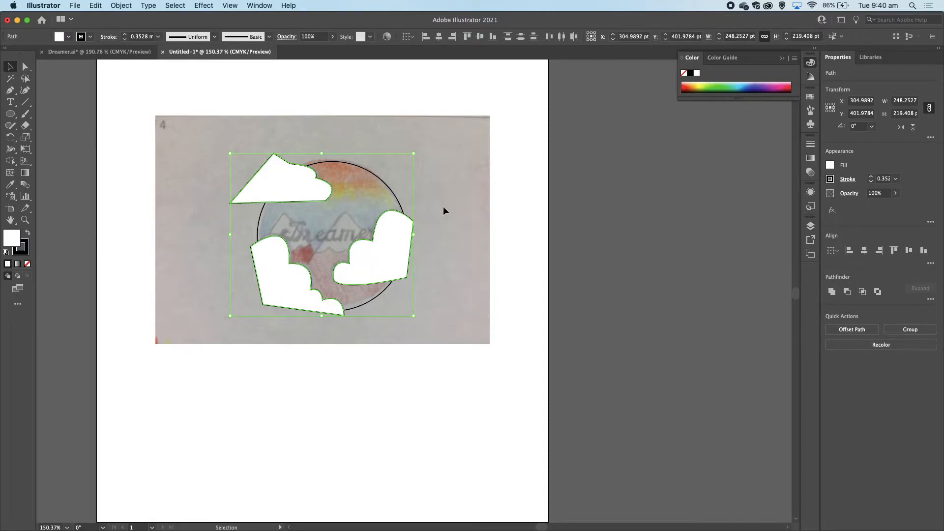
# - Detach the Layers panel so it floats near the upper part of the canvas, and hide the Clouds layer
pyautogui.click(810, 227)
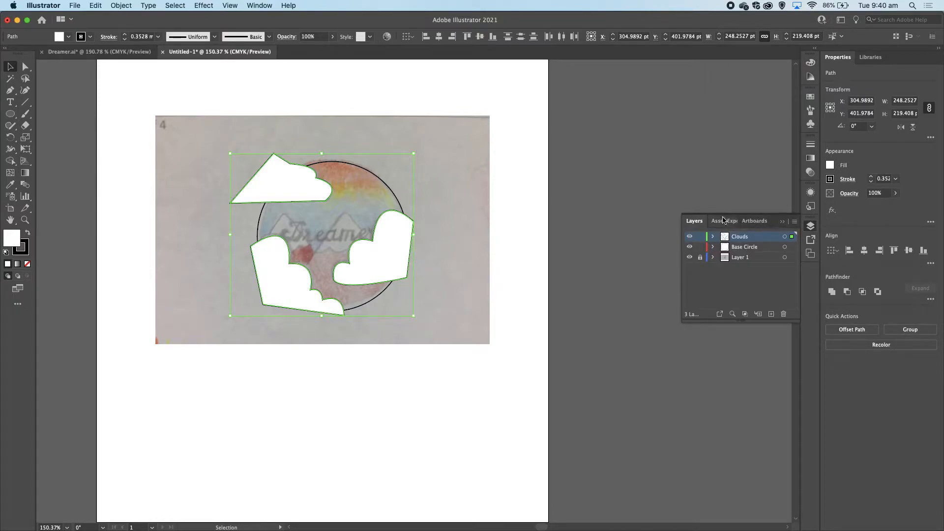
pyautogui.moveTo(775, 220); pyautogui.dragTo(765, 67)
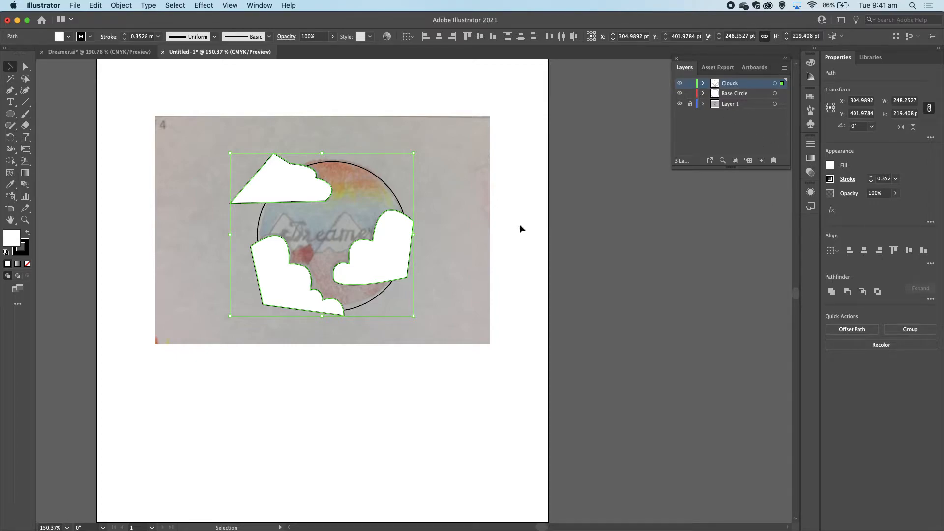
pyautogui.scroll(5, 502, 220)
pyautogui.hscroll(-4, 503, 219)
pyautogui.scroll(1, 503, 220)
pyautogui.hscroll(-3, 502, 220)
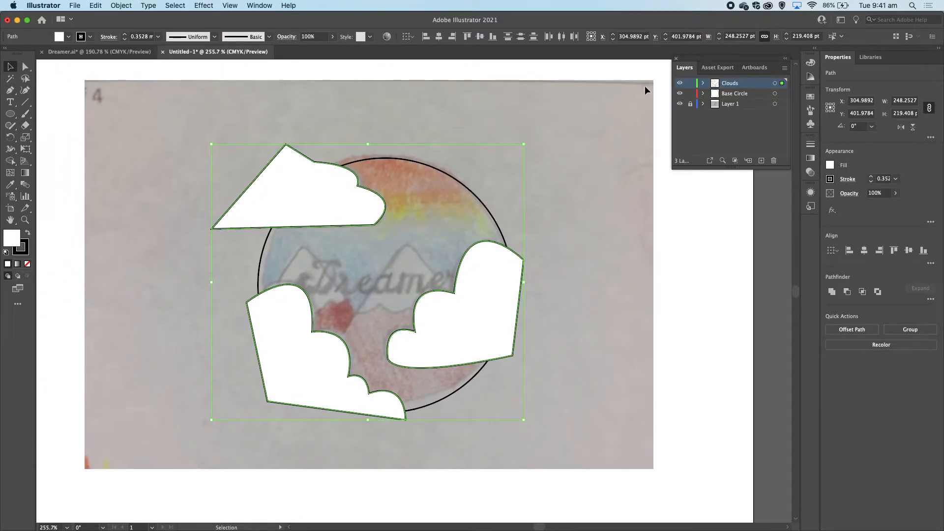
pyautogui.click(680, 84)
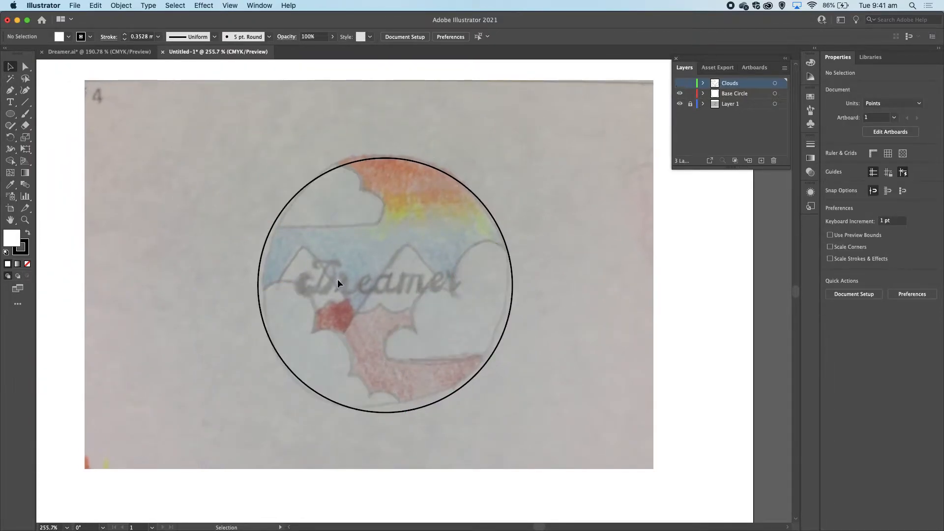
# - Add another layer above Clouds and name it Mountains
pyautogui.click(761, 162)
pyautogui.doubleClick(730, 83)
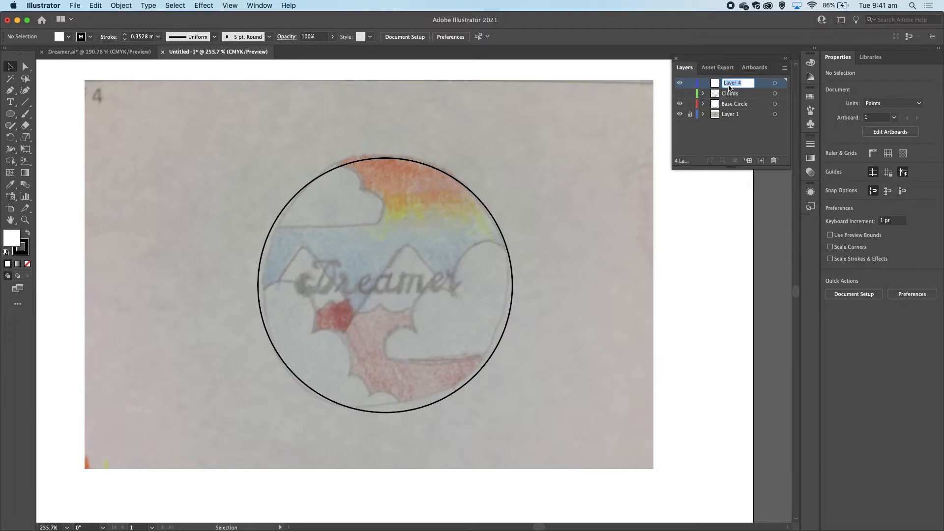
pyautogui.write('Mountains')
pyautogui.press('Return')
# - Trace the larger mountain with the Pen tool as a closed triangle with a rounded peak, extending its base below the circle
pyautogui.click(9, 90)
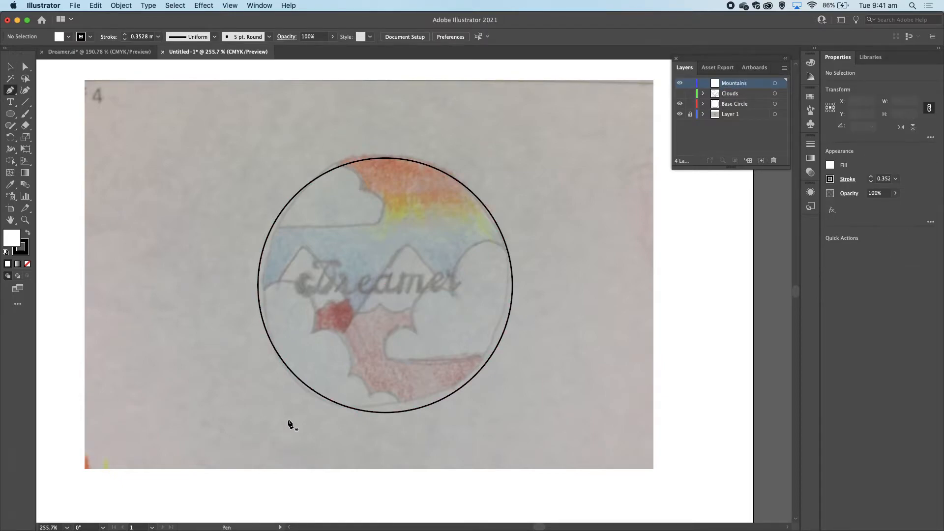
pyautogui.click(302, 407)
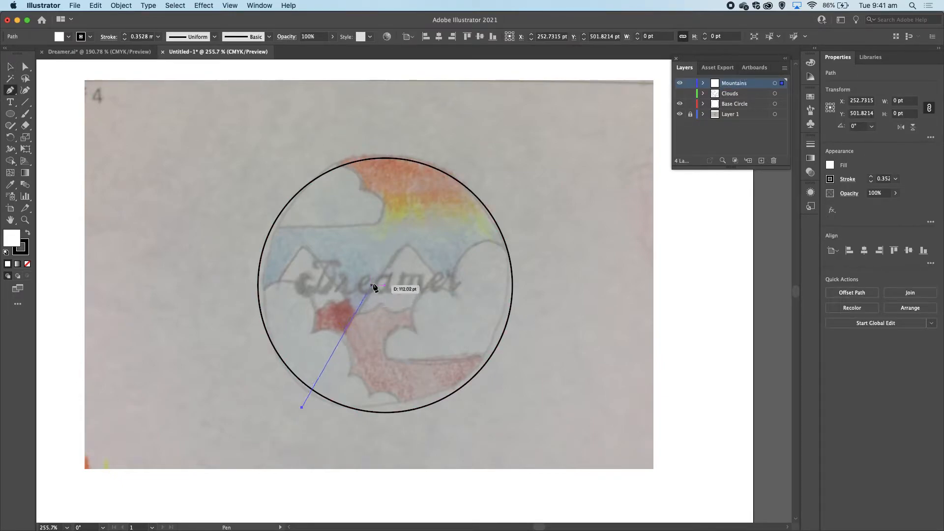
pyautogui.moveTo(388, 268); pyautogui.dragTo(449, 309)
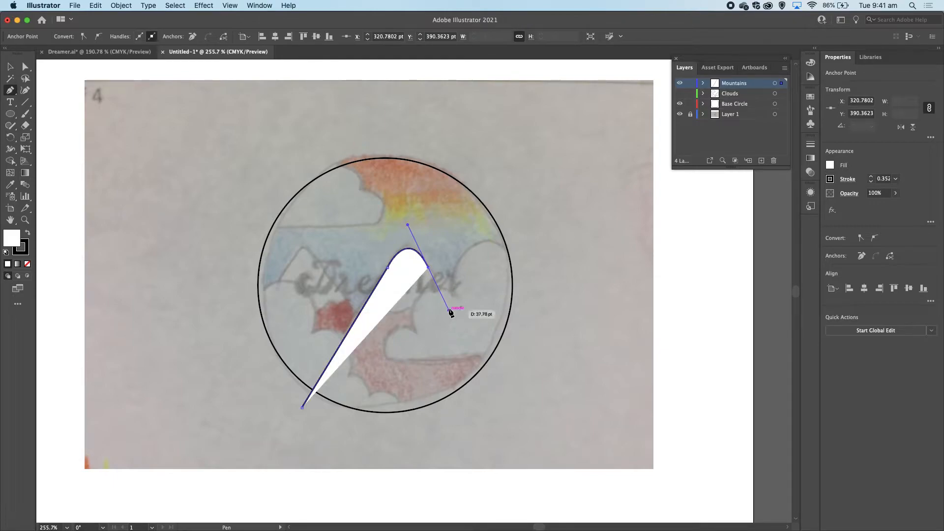
pyautogui.click(429, 268)
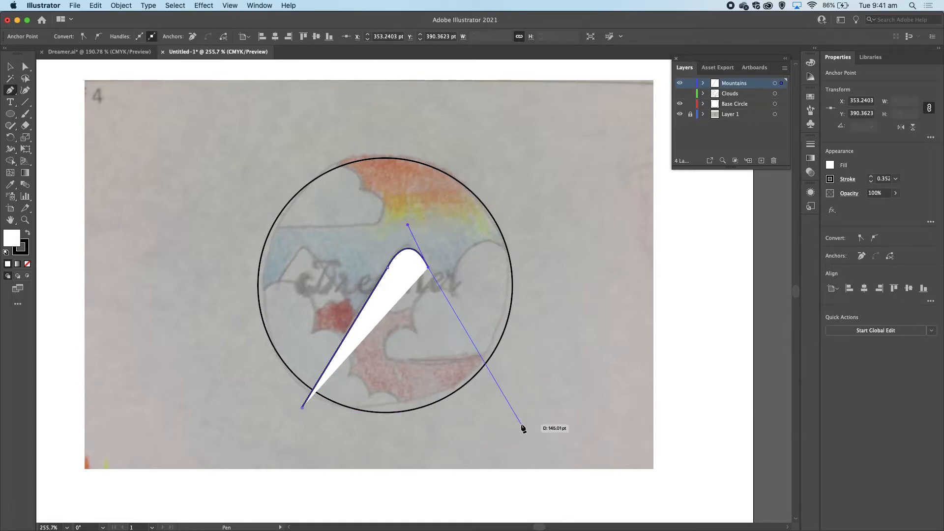
pyautogui.click(522, 425)
pyautogui.click(302, 408)
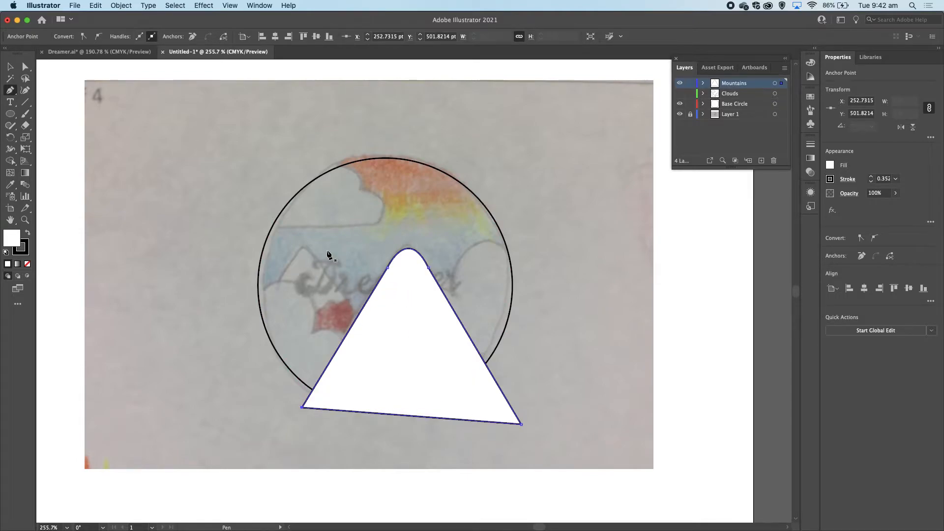
# - Remove the mountain's fill so only its black outline is left, and inspect its base against the circle
pyautogui.click(28, 264)
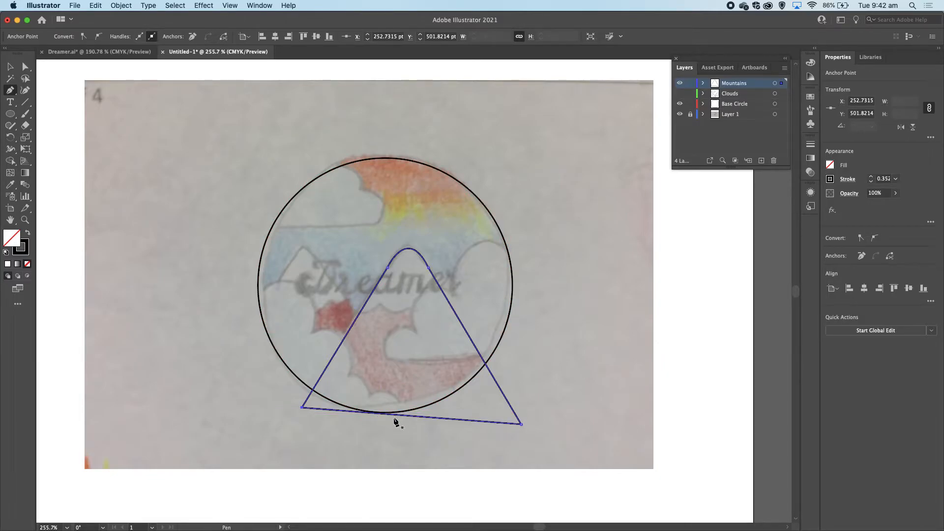
pyautogui.scroll(6, 394, 418)
pyautogui.scroll(1, 394, 418)
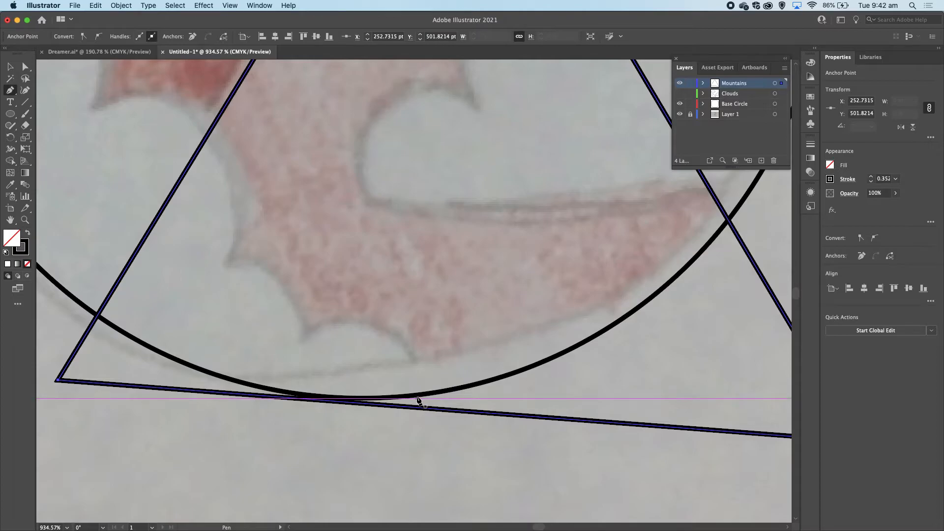
pyautogui.scroll(-7, 417, 405)
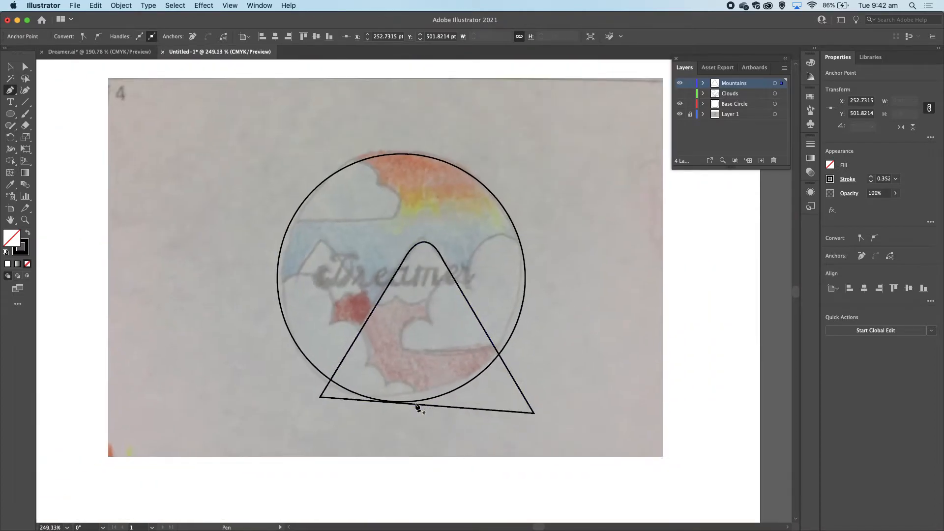
# - Stretch the mountain outline slightly downward so its base sits completely below the circle
pyautogui.click(10, 66)
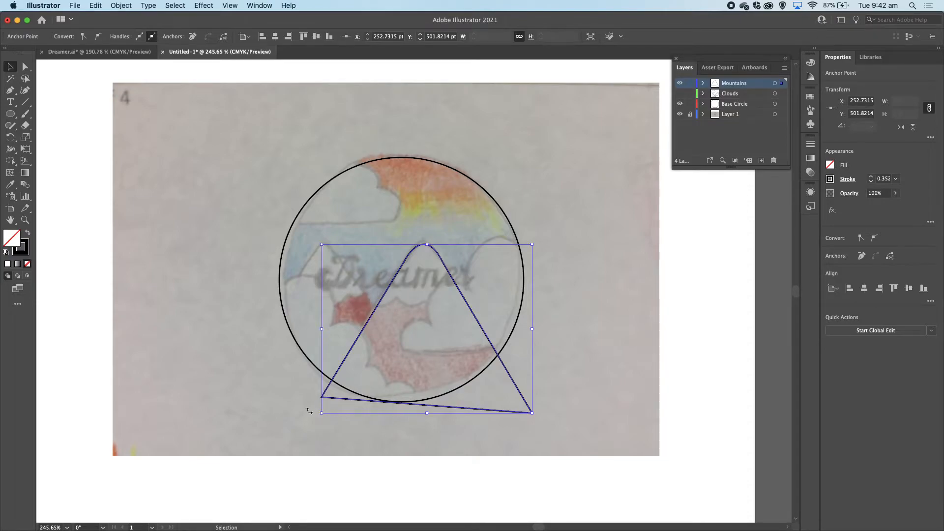
pyautogui.moveTo(427, 415); pyautogui.dragTo(428, 425)
pyautogui.click(570, 375)
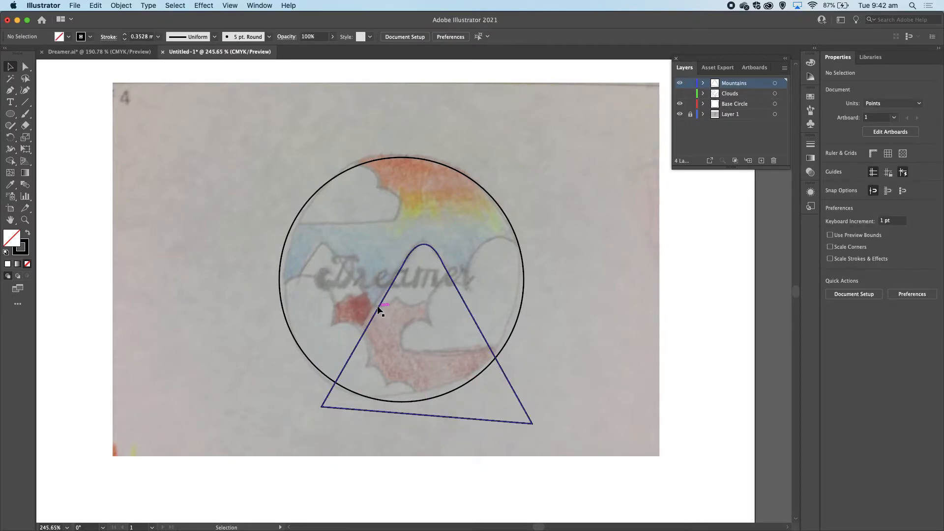
# - Trace the snow line across the mountain with the Pen tool as four scalloped curves running from its left slope to its right slope
pyautogui.scroll(5, 378, 307)
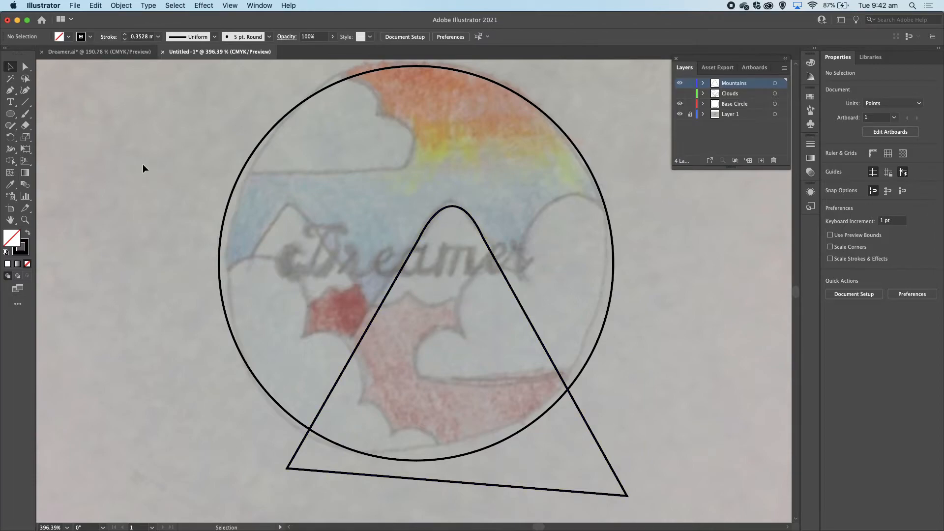
pyautogui.click(10, 90)
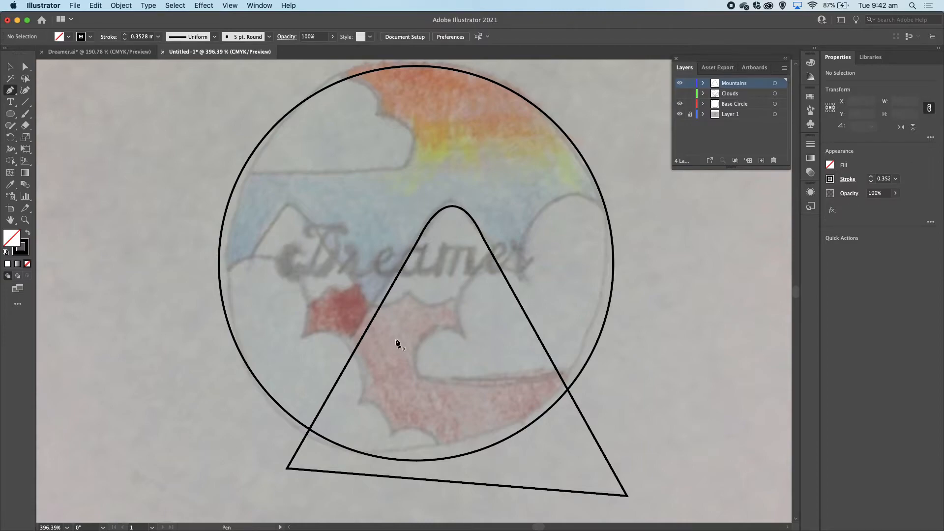
pyautogui.click(383, 305)
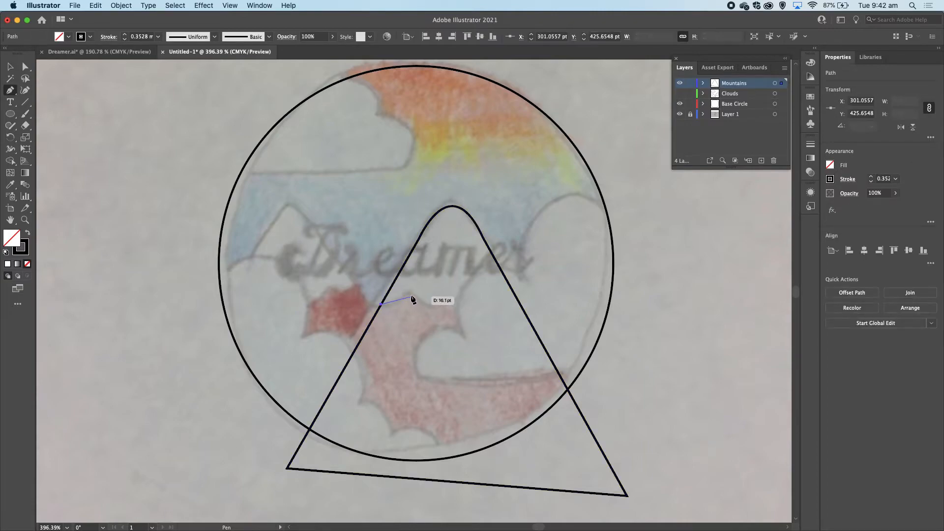
pyautogui.moveTo(409, 295); pyautogui.dragTo(426, 278)
pyautogui.click(409, 294)
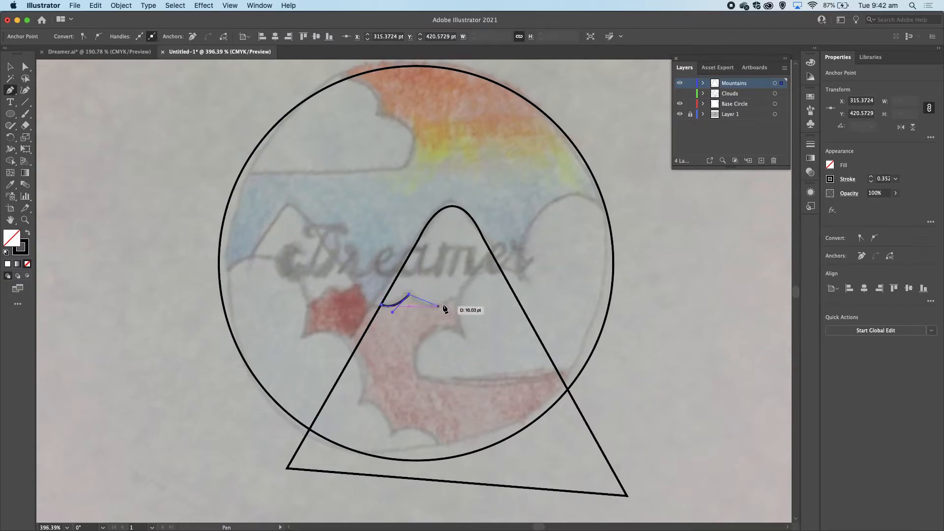
pyautogui.moveTo(449, 295); pyautogui.dragTo(481, 274)
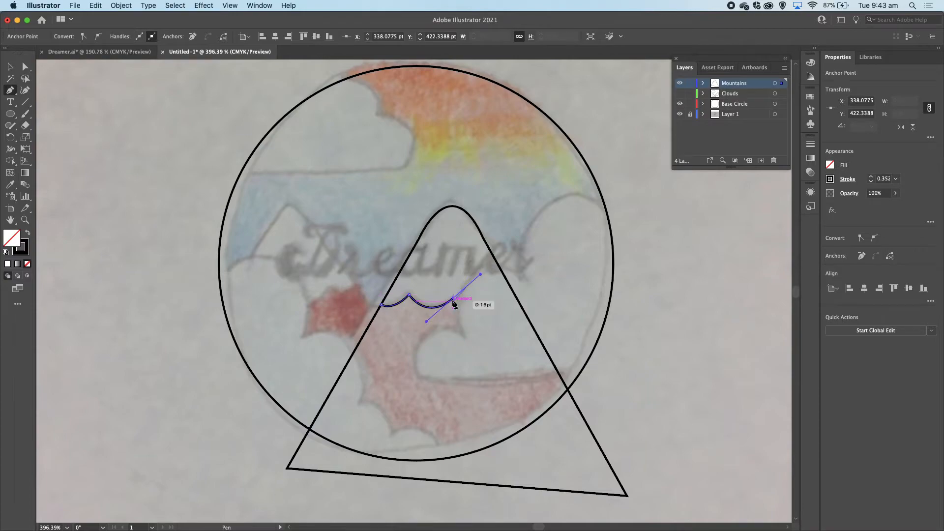
pyautogui.click(452, 298)
pyautogui.moveTo(482, 297); pyautogui.dragTo(499, 290)
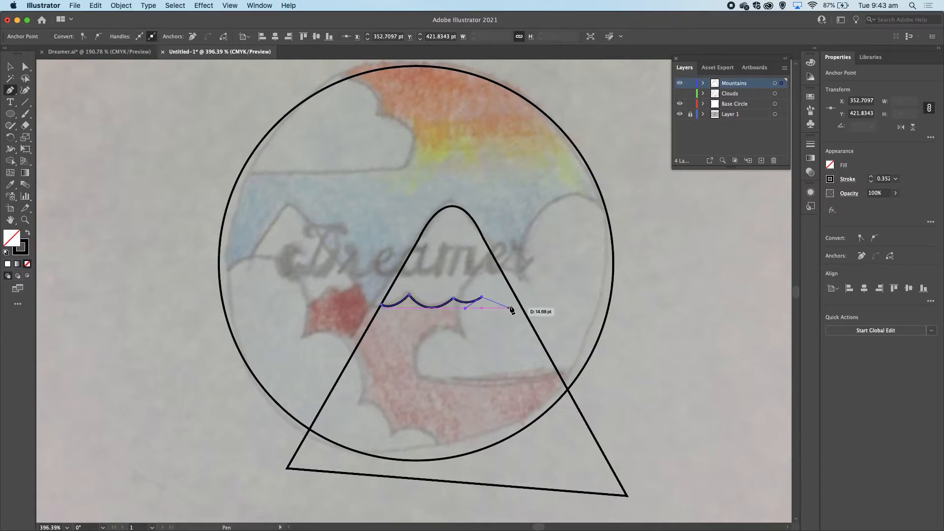
pyautogui.moveTo(515, 295); pyautogui.dragTo(531, 278)
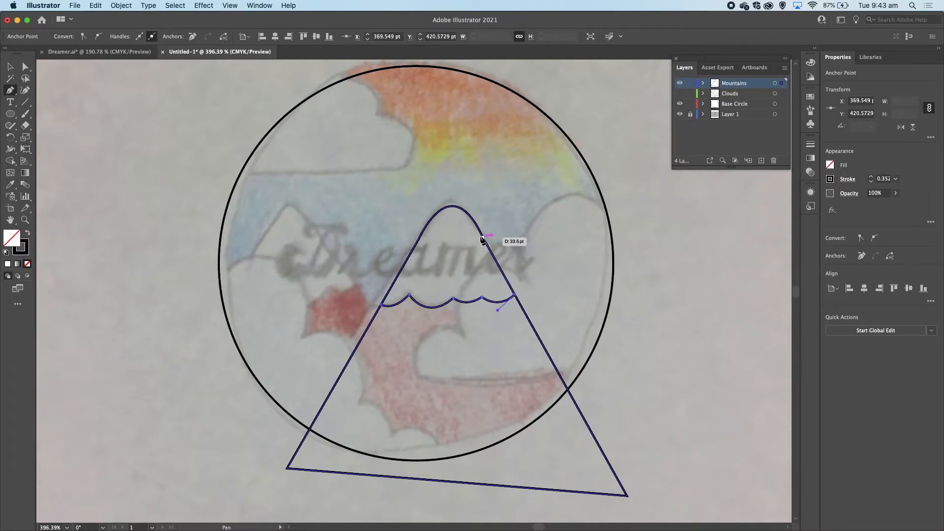
# - Close the snowcap path by following the mountain's right slope, rounded peak and left slope back to the snow line's starting point
pyautogui.scroll(6, 483, 239)
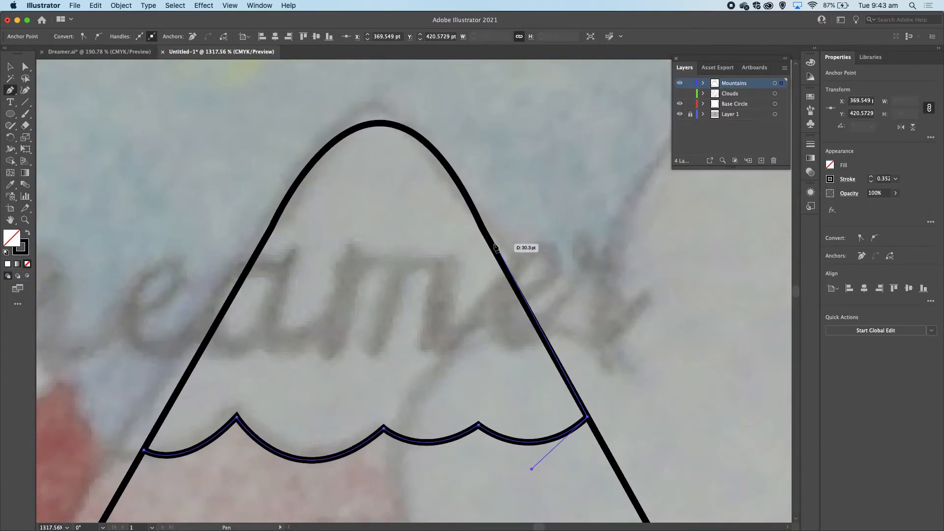
pyautogui.click(482, 227)
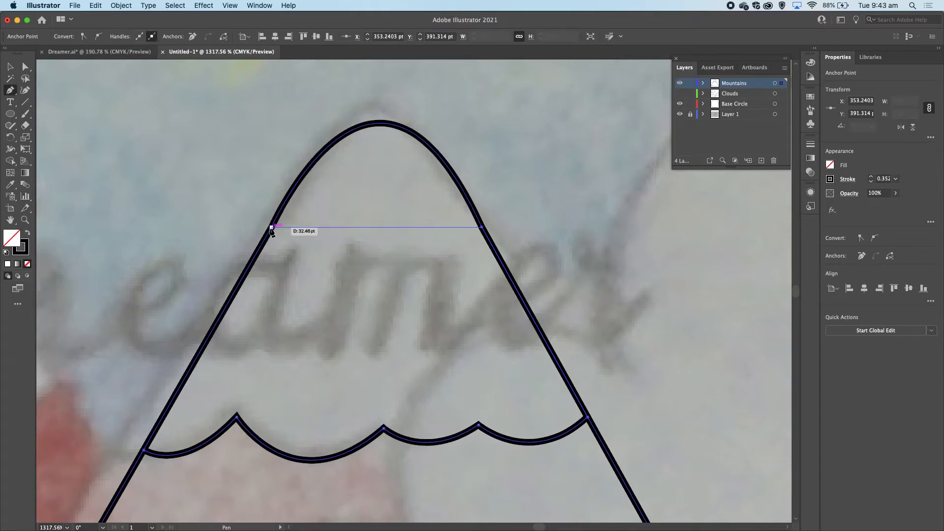
pyautogui.moveTo(272, 227); pyautogui.dragTo(151, 460)
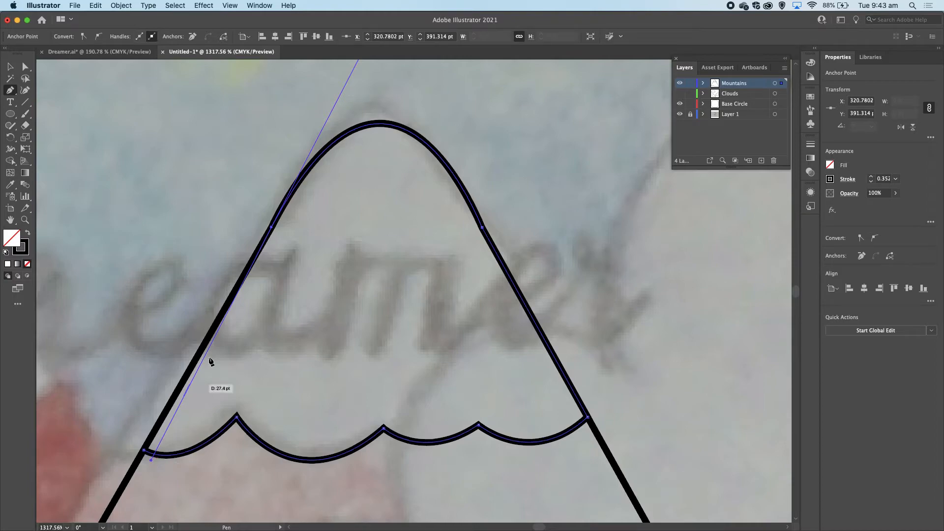
pyautogui.moveTo(273, 235); pyautogui.dragTo(147, 454)
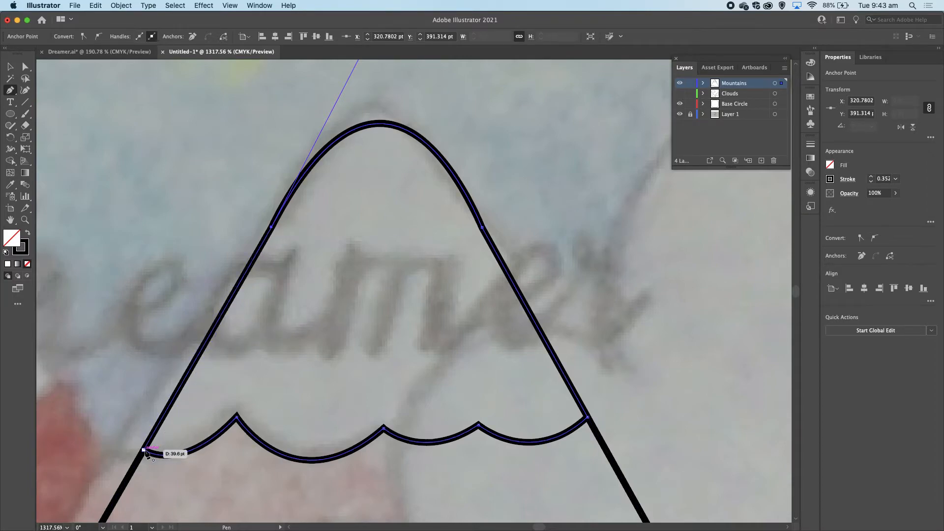
pyautogui.rightClick(145, 453)
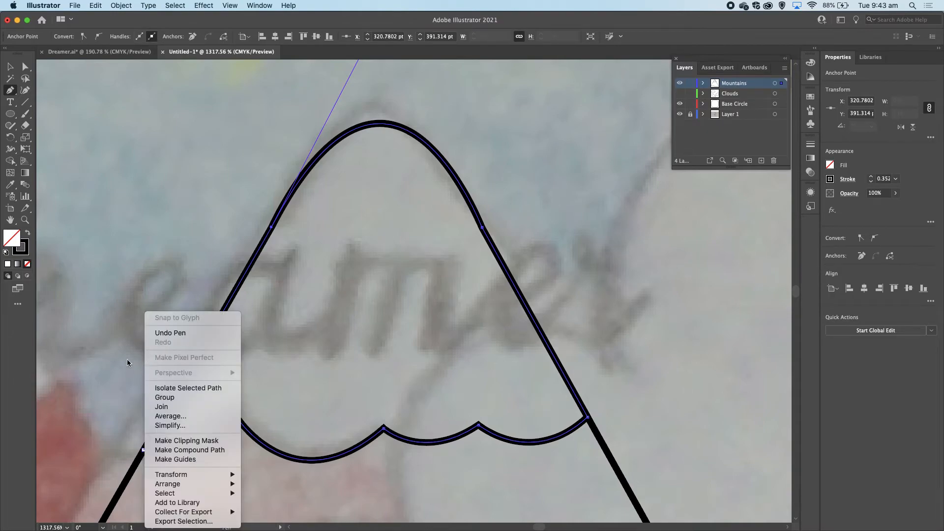
pyautogui.click(143, 452)
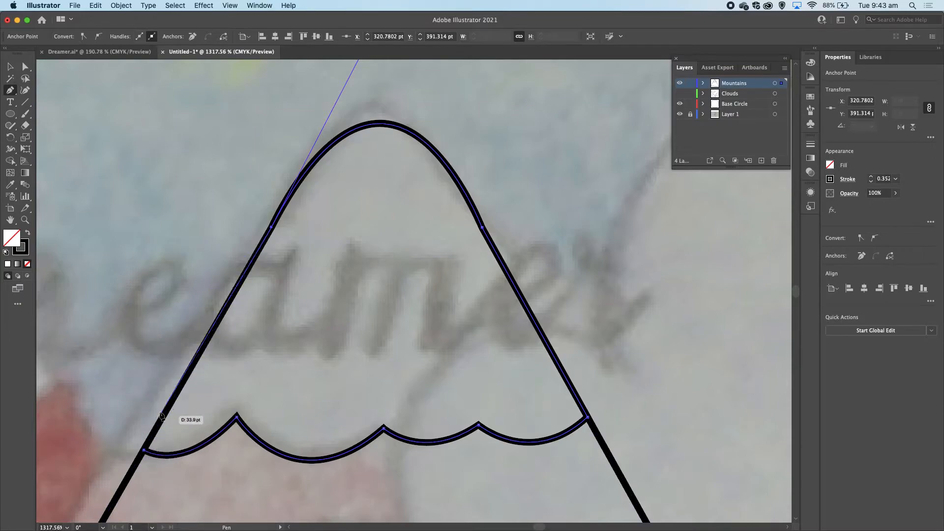
pyautogui.click(144, 451)
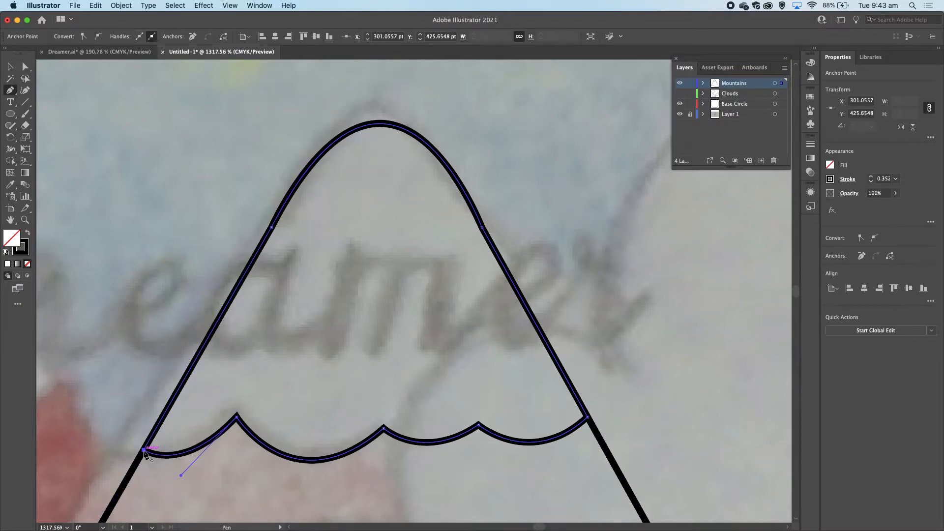
# - Fill the large mountain shape with dark green 375104
pyautogui.click(10, 67)
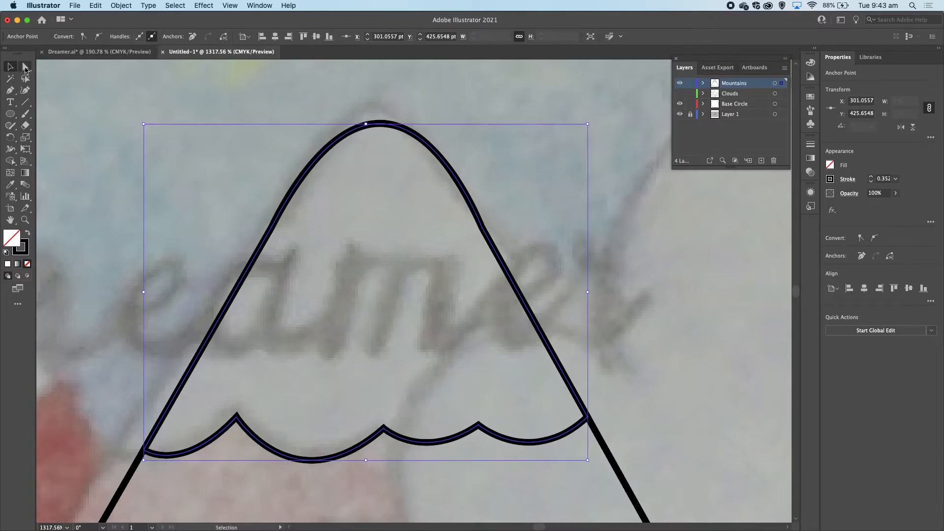
pyautogui.scroll(-5, 265, 208)
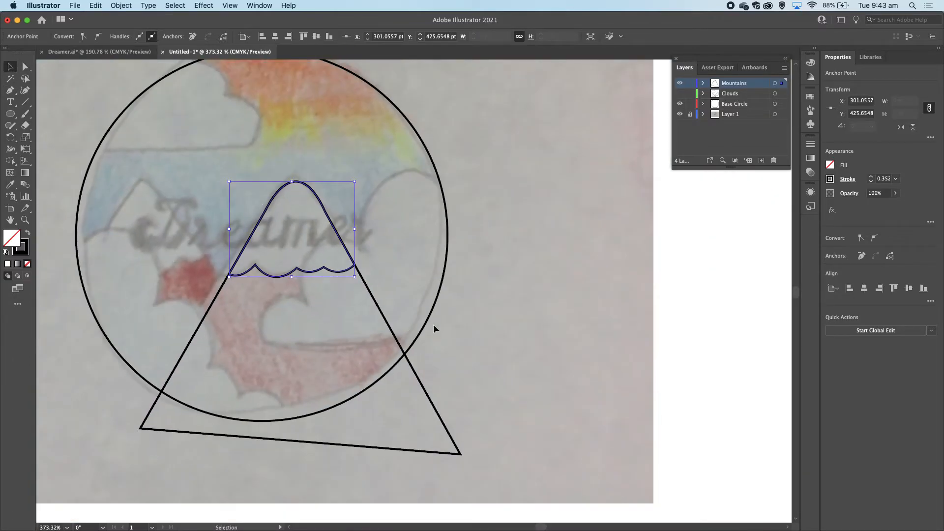
pyautogui.click(425, 396)
pyautogui.click(428, 393)
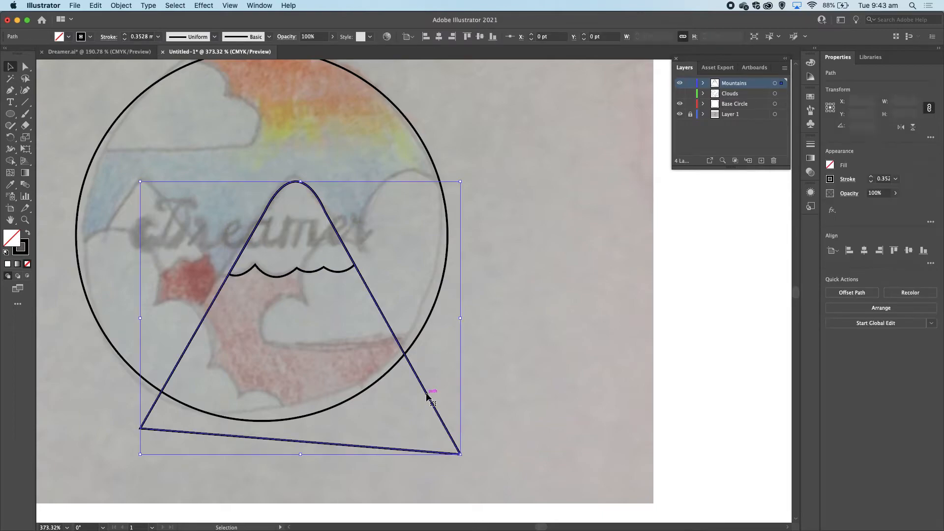
pyautogui.doubleClick(13, 245)
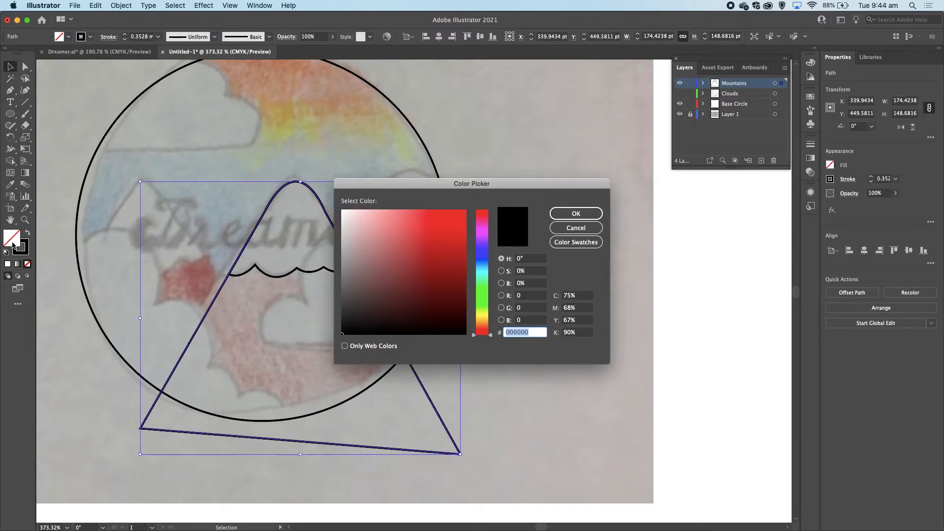
pyautogui.click(485, 308)
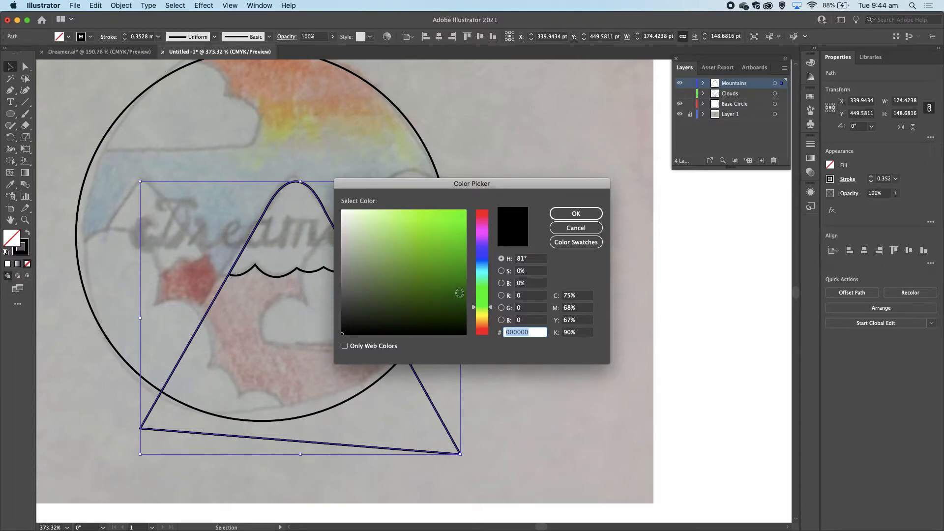
pyautogui.click(461, 295)
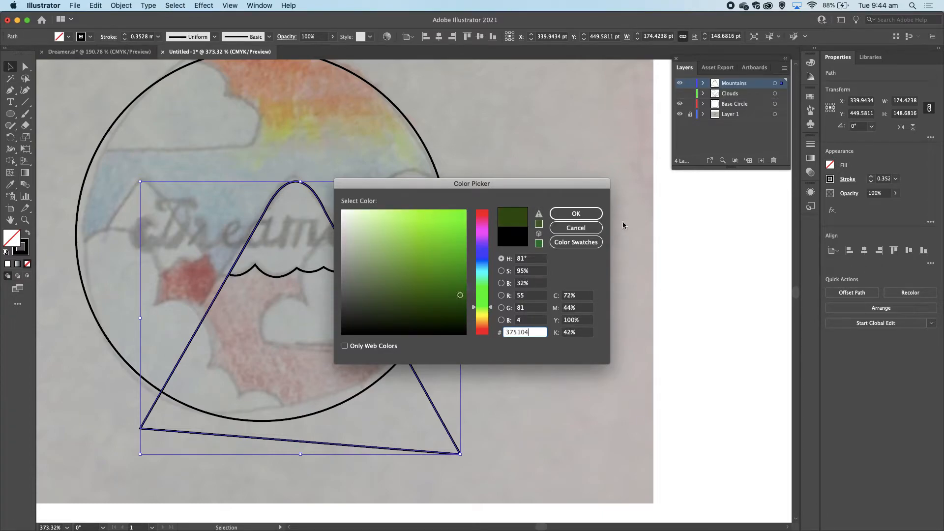
pyautogui.click(584, 216)
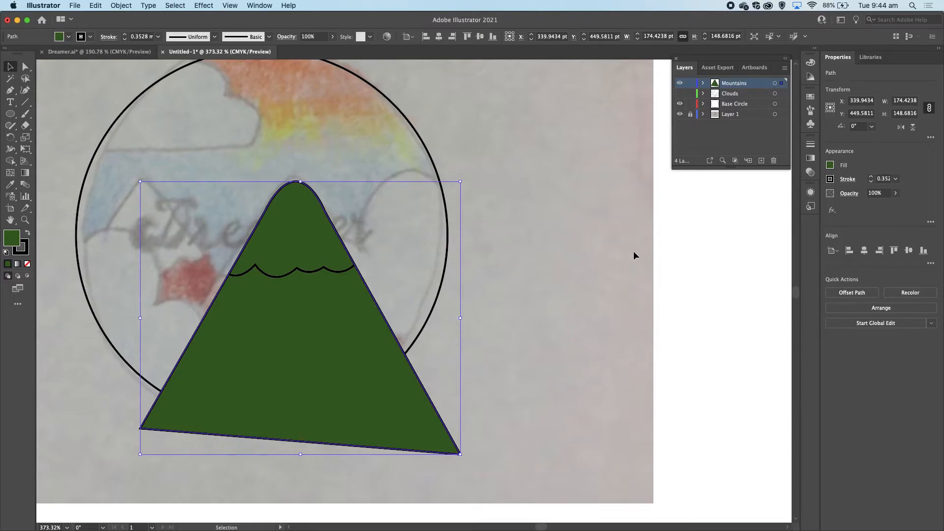
# - Fill the snowcap shape with white
pyautogui.click(350, 267)
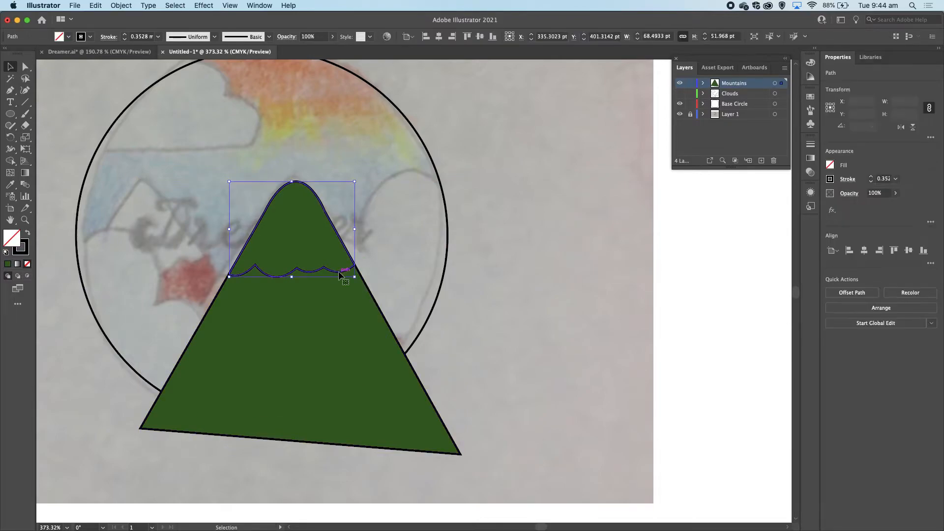
pyautogui.click(6, 254)
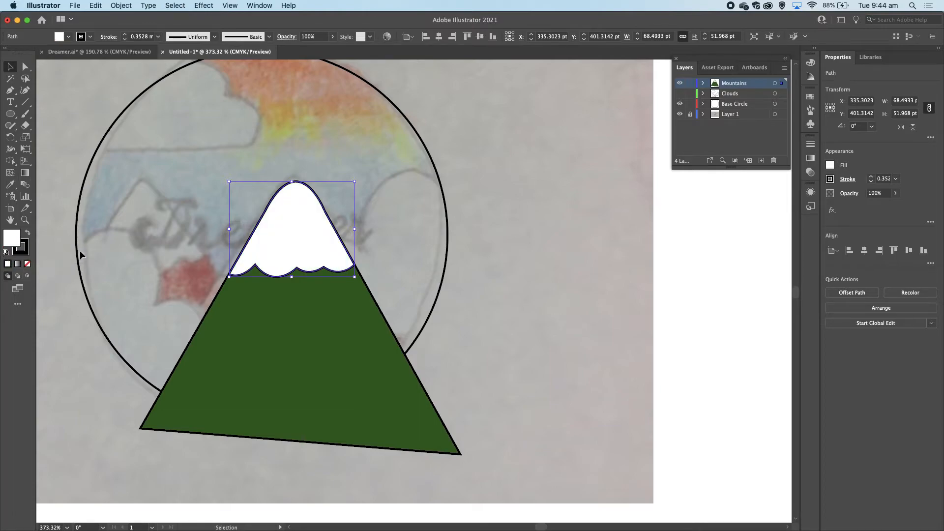
pyautogui.click(573, 274)
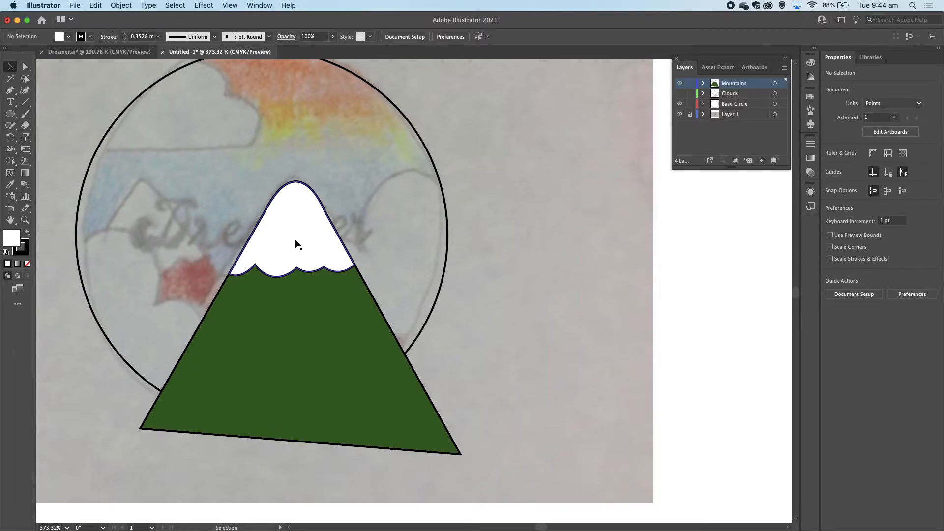
pyautogui.scroll(-2, 298, 245)
pyautogui.click(359, 291)
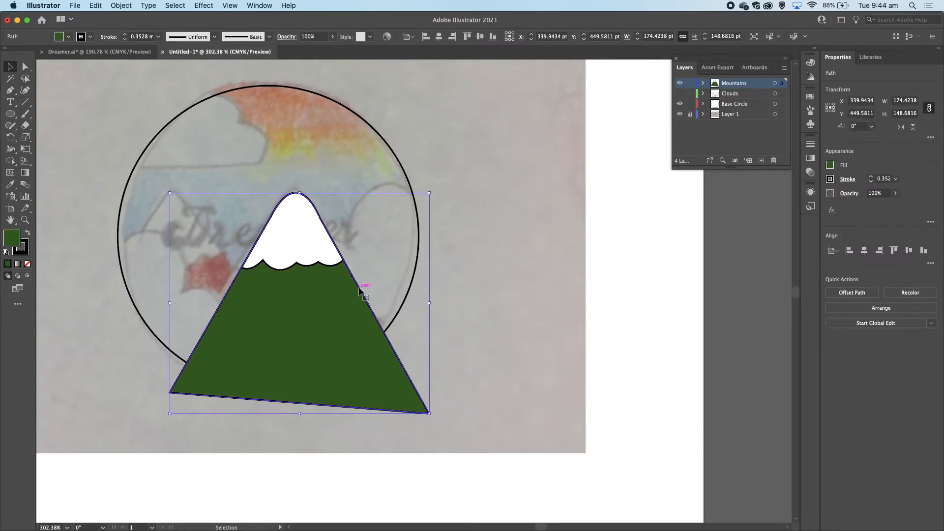
pyautogui.press('a')
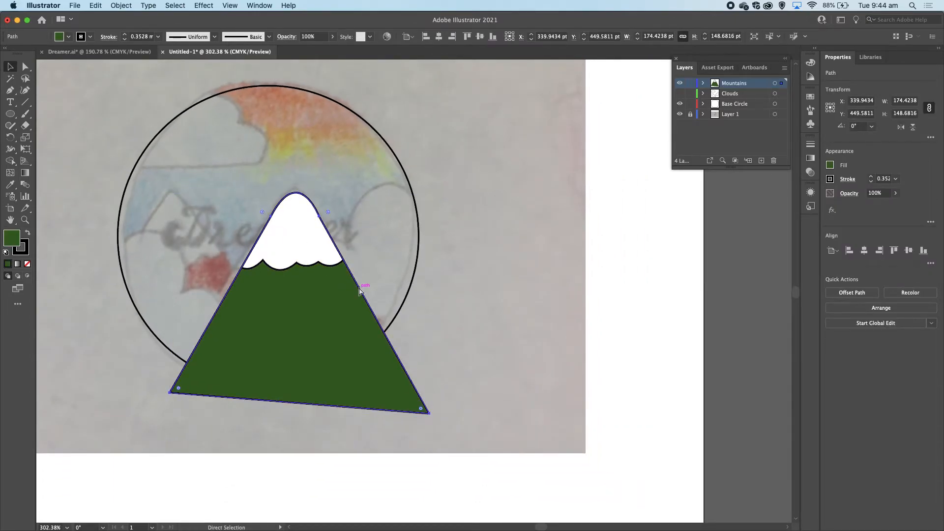
pyautogui.press('super+v')
pyautogui.press('v')
pyautogui.press('super+z')
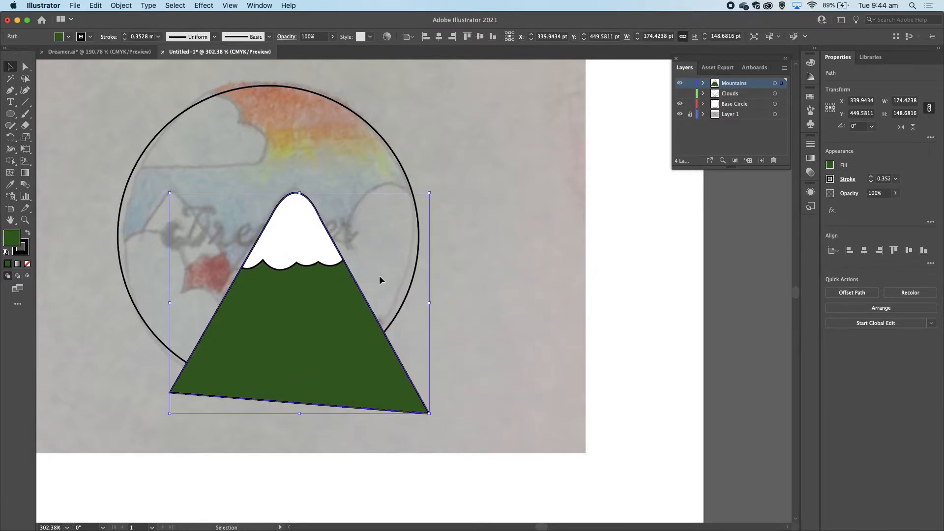
pyautogui.click(565, 293)
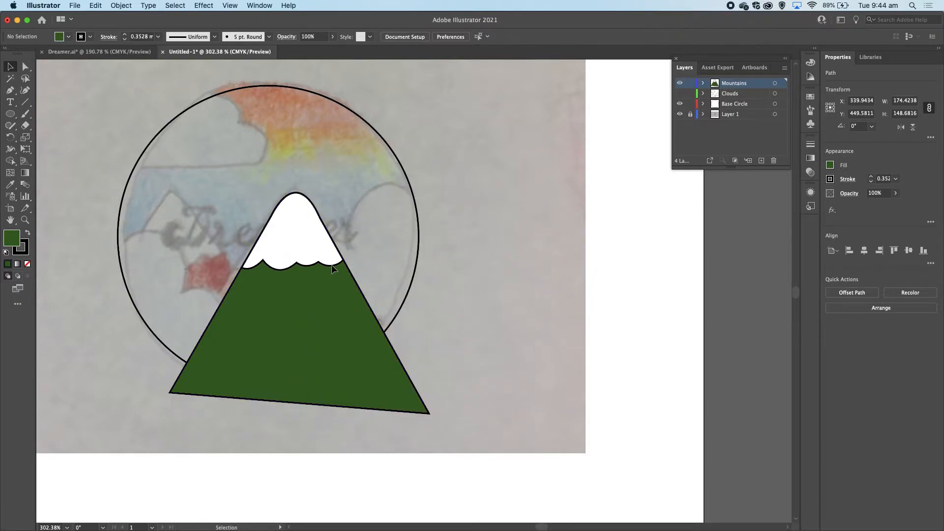
# - Group the white snowcap with the green mountain shape
pyautogui.click(284, 270)
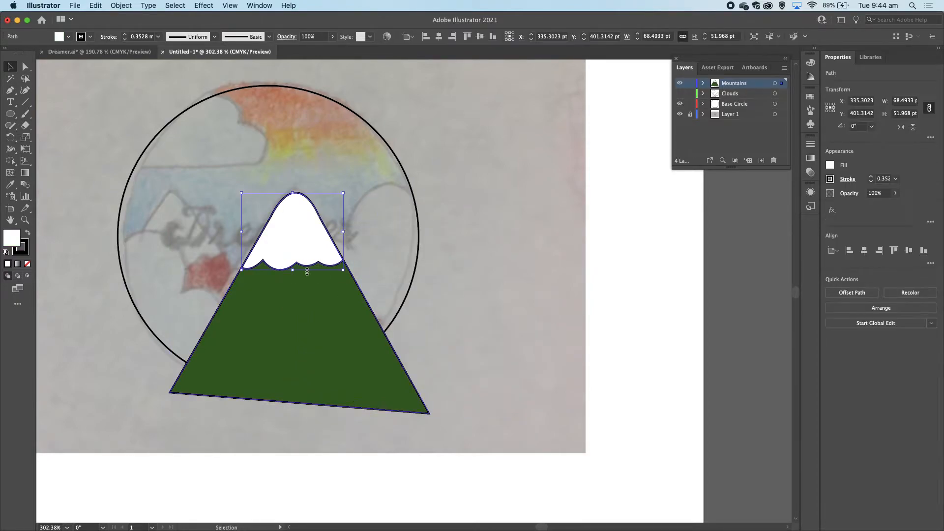
pyautogui.keyDown('shift'); pyautogui.click(379, 325); pyautogui.keyUp('shift')
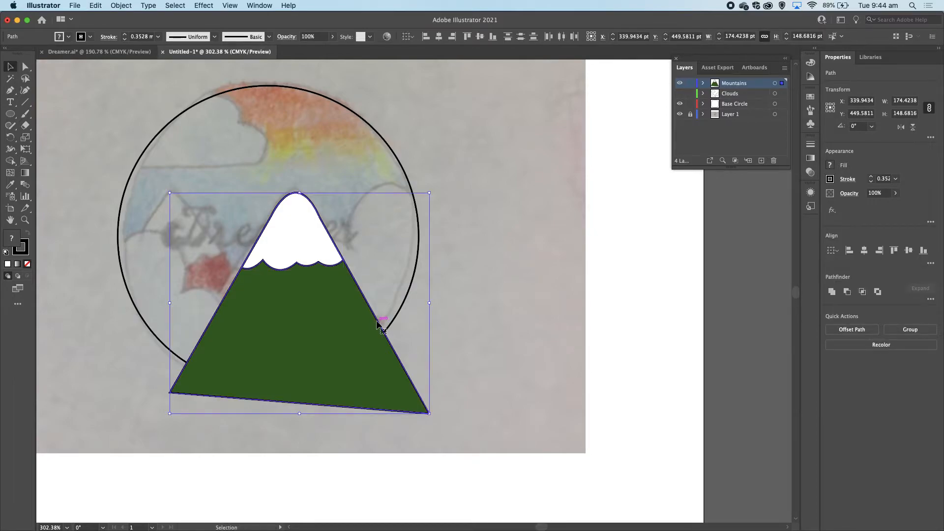
pyautogui.rightClick(380, 325)
pyautogui.click(406, 390)
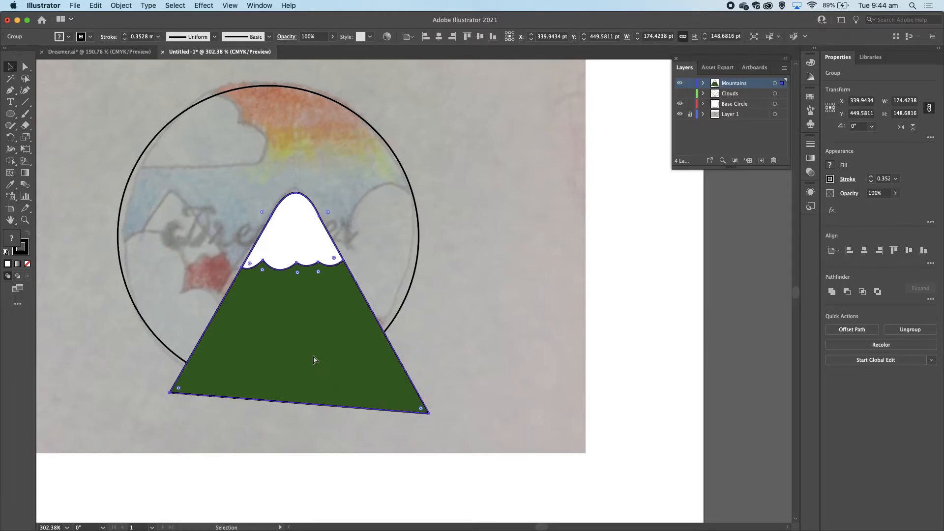
# - Duplicate the mountain group and position the copy over the sketch's smaller left peak, behind the original mountain
pyautogui.moveTo(292, 339); pyautogui.dragTo(407, 341)
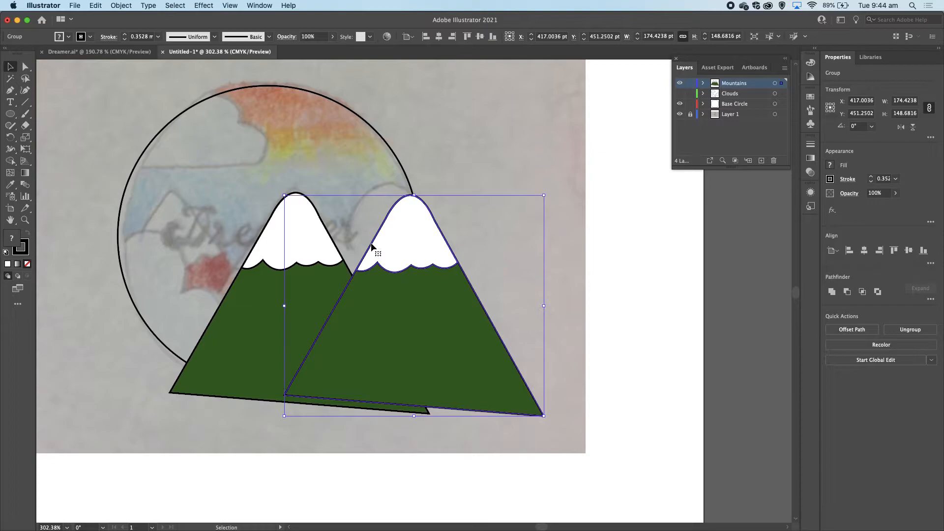
pyautogui.moveTo(372, 246); pyautogui.dragTo(139, 254)
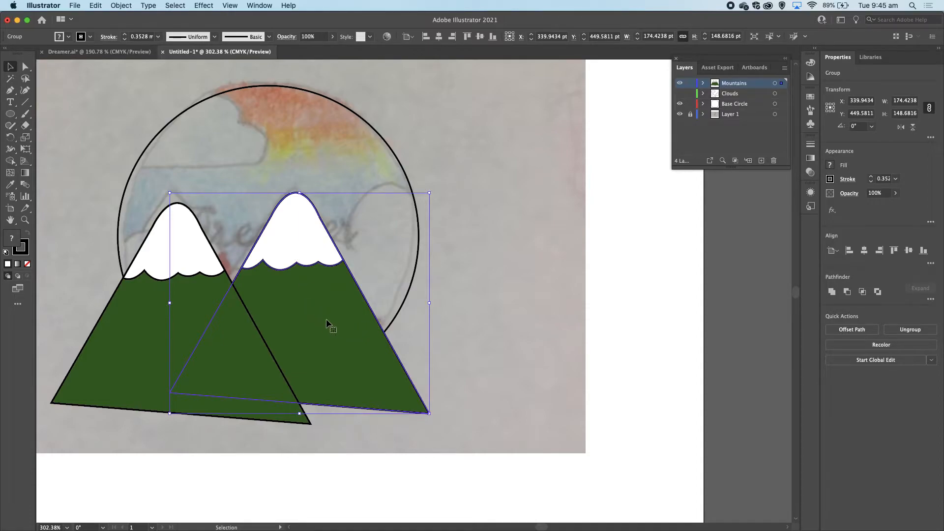
# - Bring the original large mountain group to the front, ahead of the duplicated mountain
pyautogui.rightClick(327, 322)
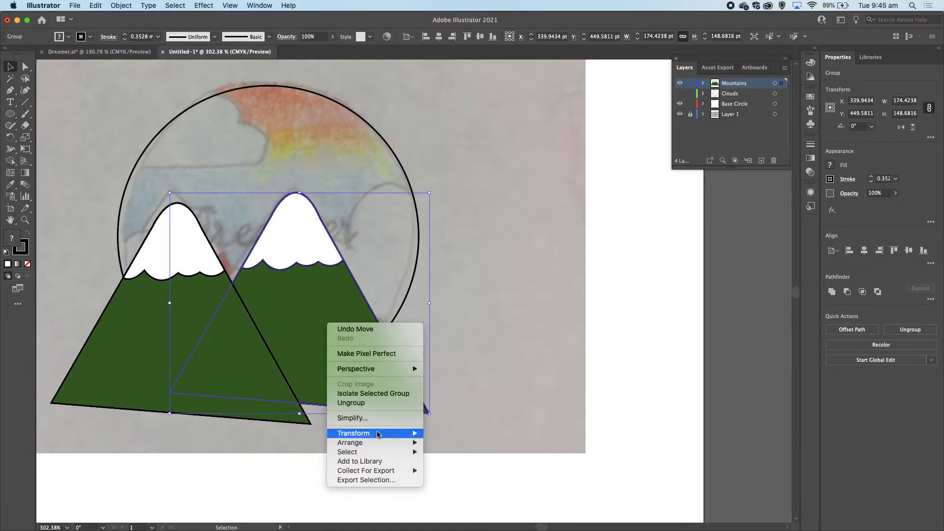
pyautogui.moveTo(378, 436)
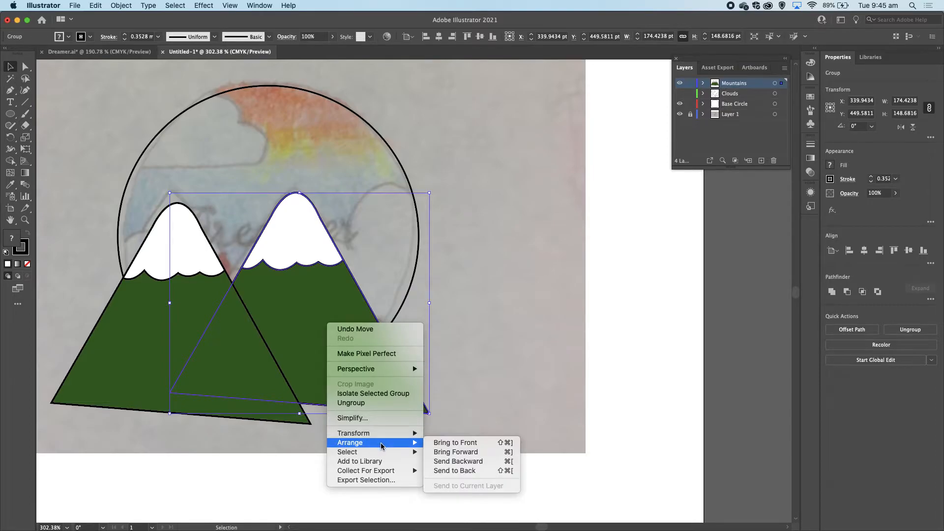
pyautogui.click(466, 444)
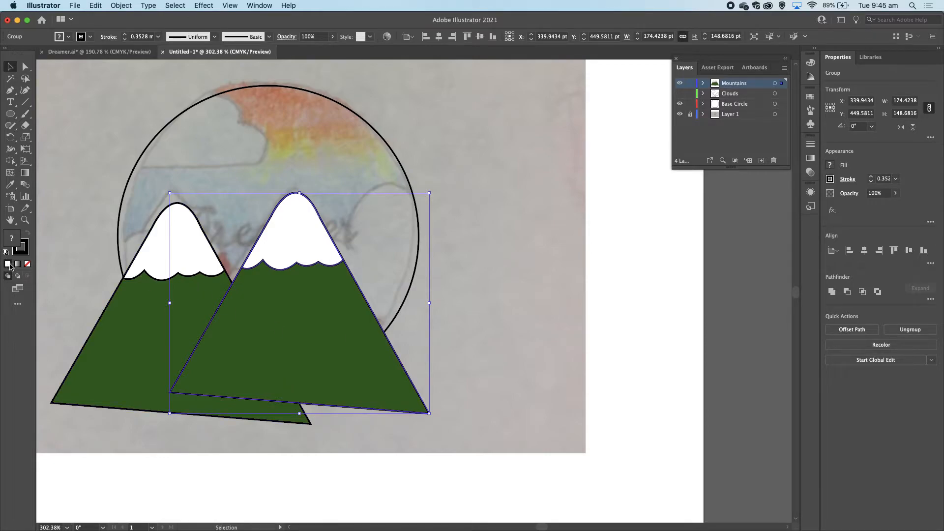
pyautogui.doubleClick(278, 337)
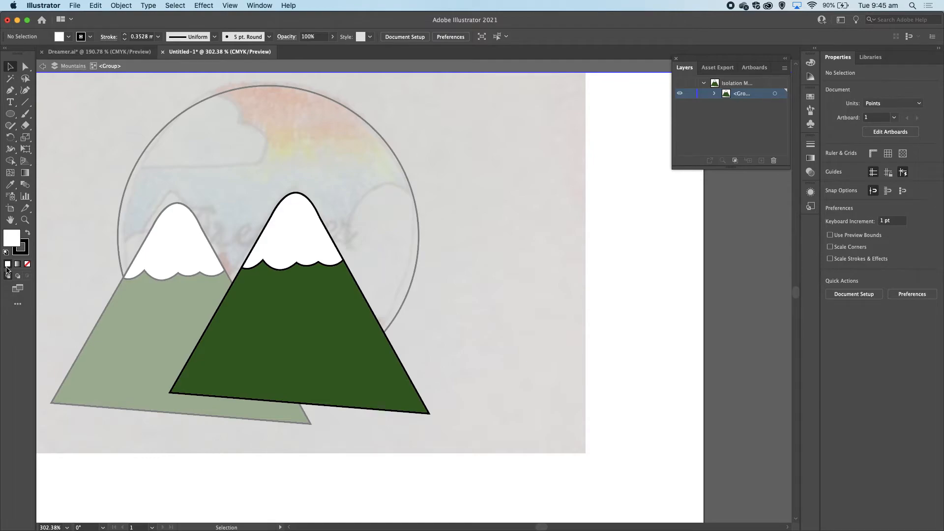
pyautogui.click(43, 65)
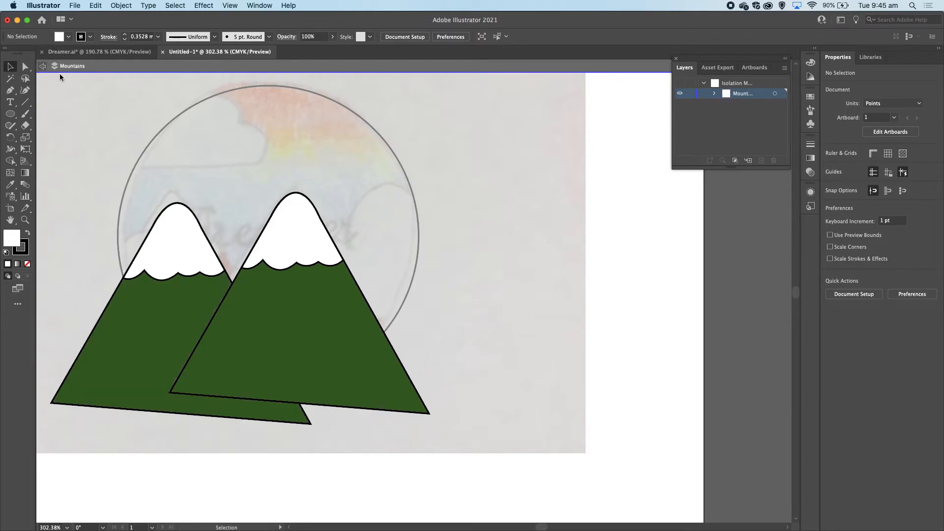
pyautogui.rightClick(293, 284)
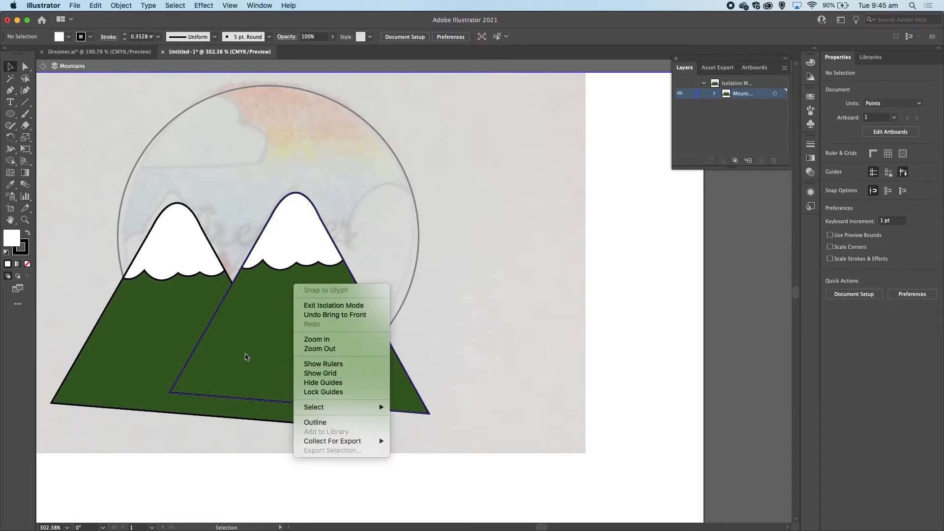
pyautogui.click(246, 354)
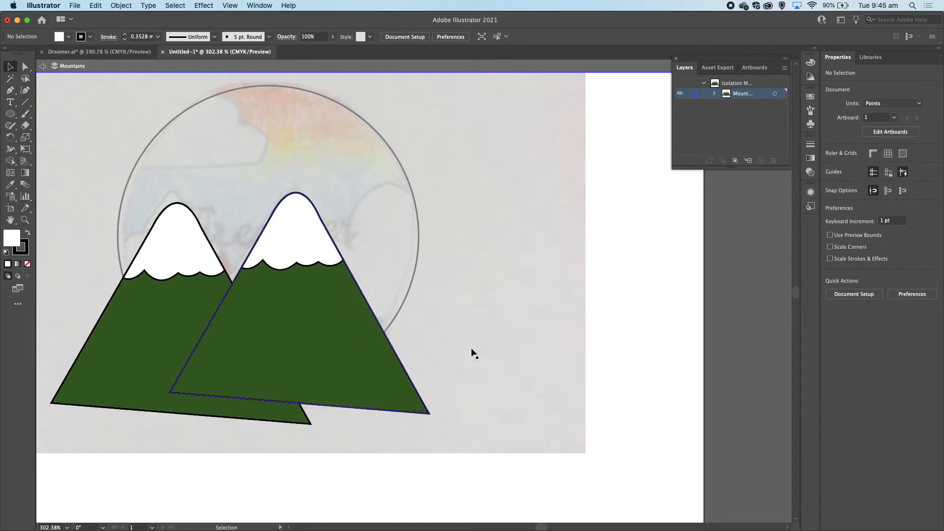
# - Ungroup the front mountain and select only its green body
pyautogui.click(415, 414)
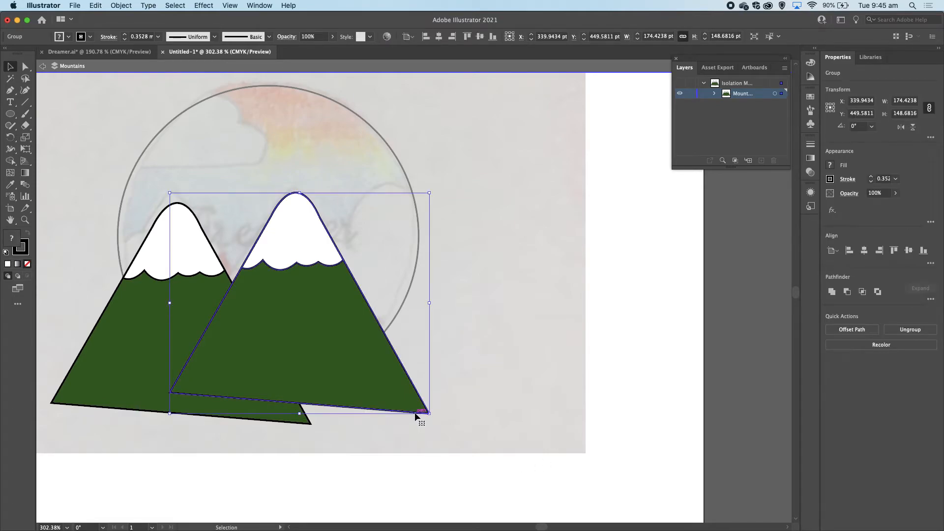
pyautogui.rightClick(347, 347)
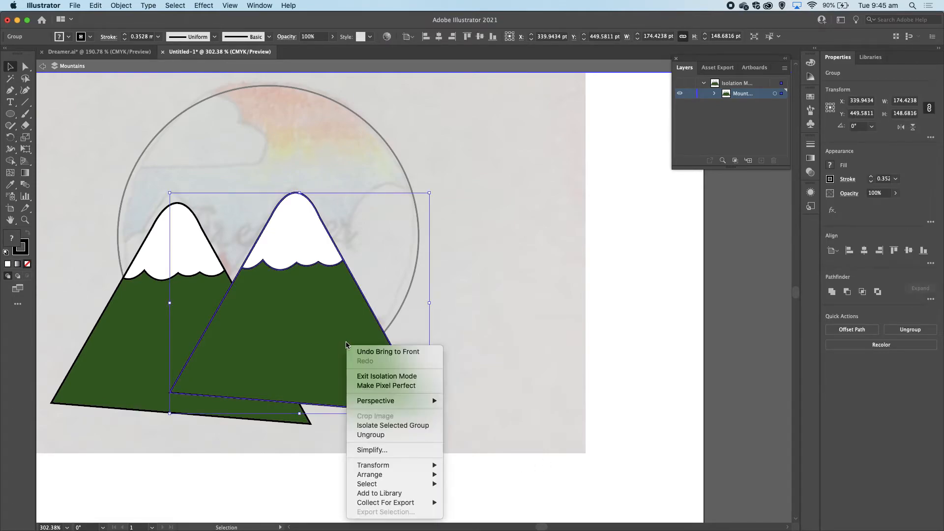
pyautogui.click(386, 436)
pyautogui.click(385, 465)
pyautogui.click(348, 341)
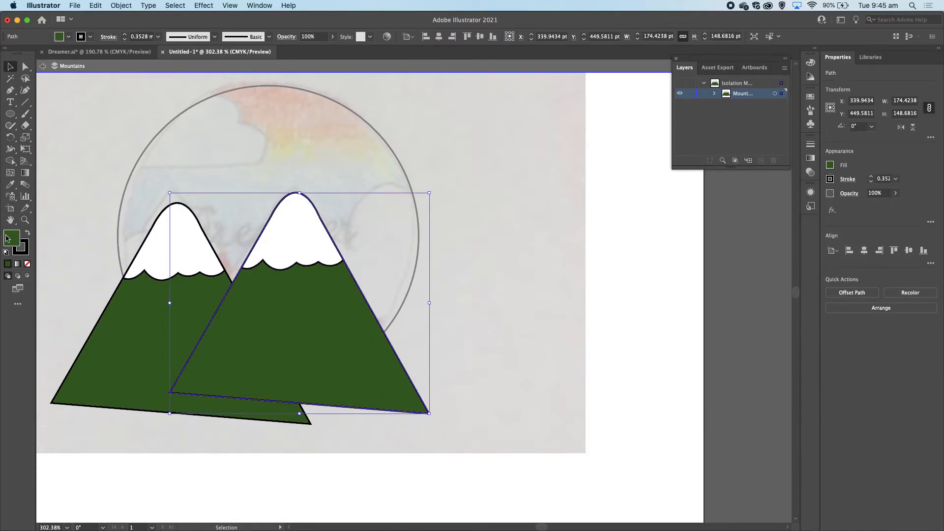
# - Try a brighter, lighter green fill on the front mountain's body
pyautogui.doubleClick(10, 240)
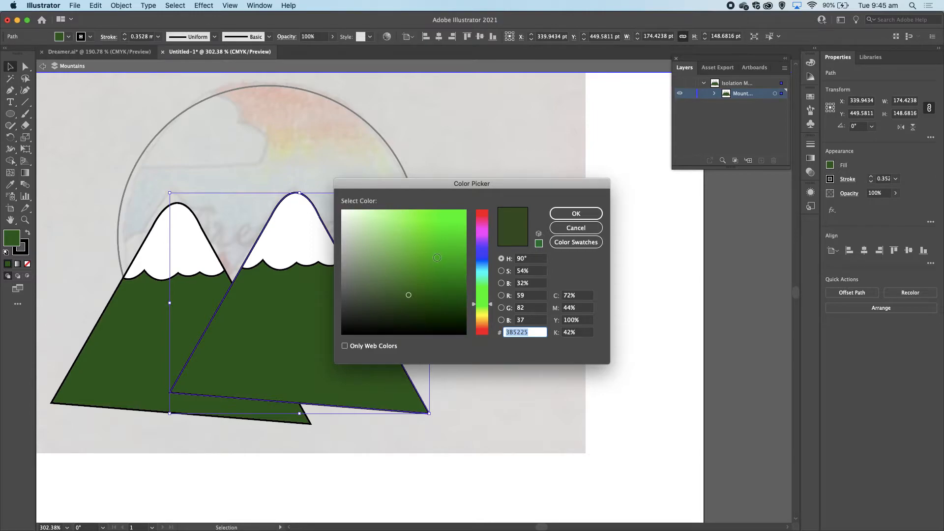
pyautogui.press('super+v')
pyautogui.click(566, 216)
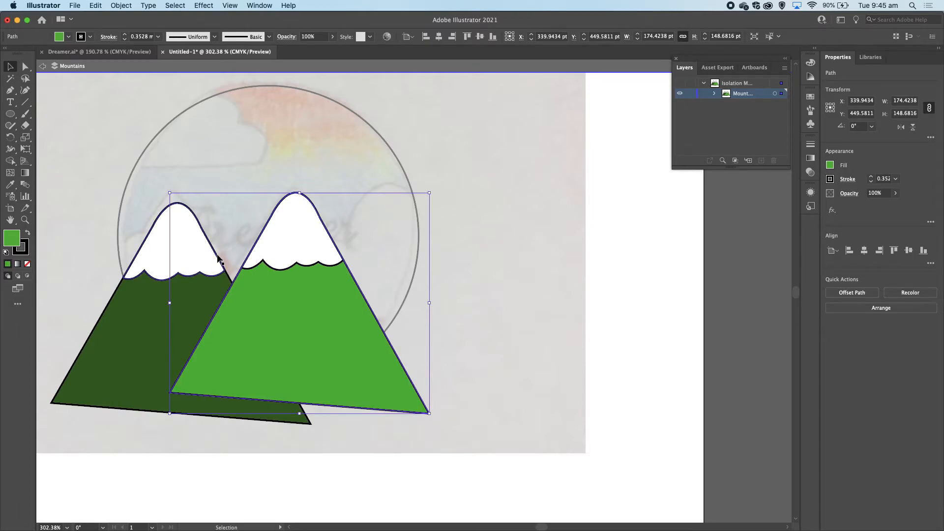
# - Set the fill of the front mountain's body to green 487A0F
pyautogui.doubleClick(12, 240)
pyautogui.write('487A0F')
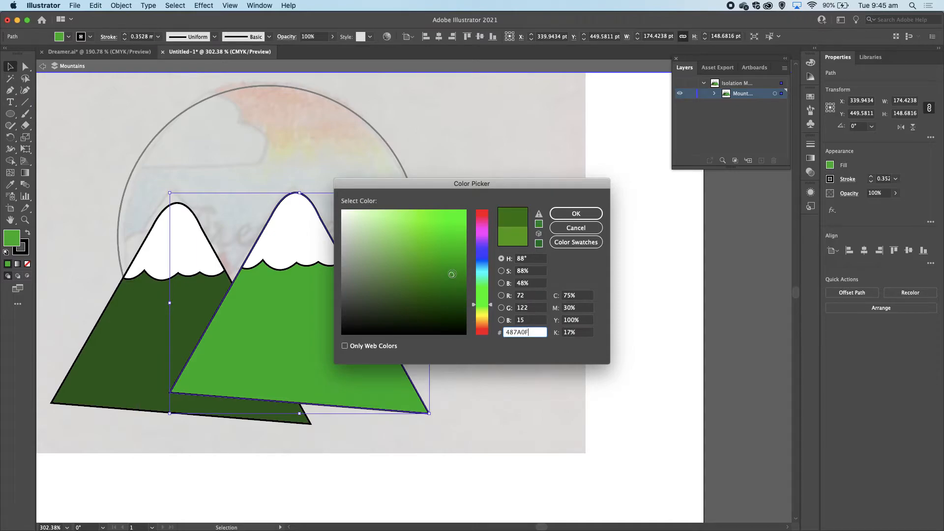
pyautogui.click(569, 213)
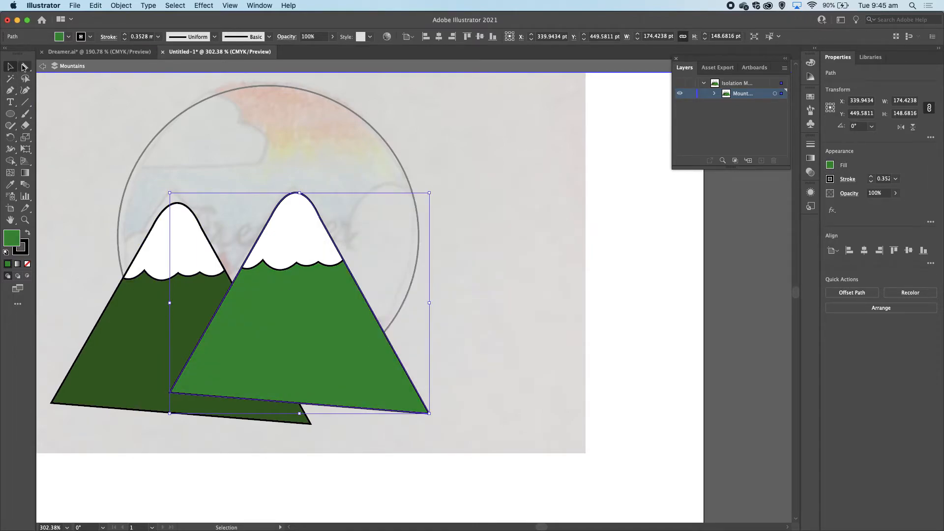
# - Deselect the artwork and exit isolation mode on the Mountains layer
pyautogui.click(67, 114)
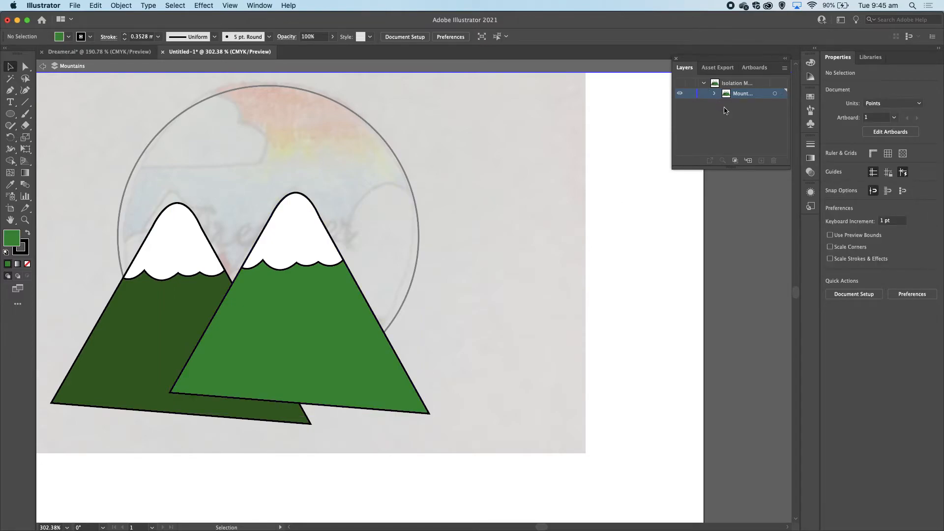
pyautogui.click(680, 84)
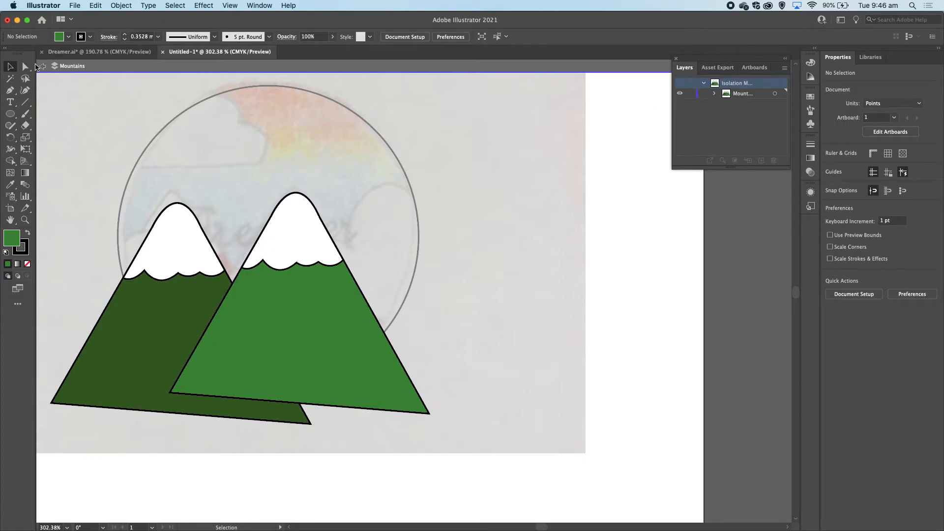
pyautogui.click(43, 66)
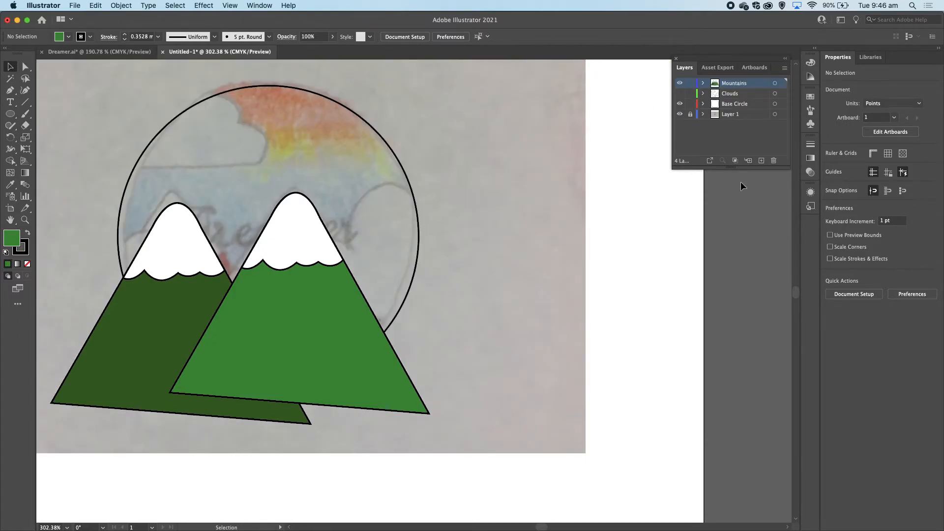
# - Show the Clouds layer and move it above the Mountains layer
pyautogui.click(681, 95)
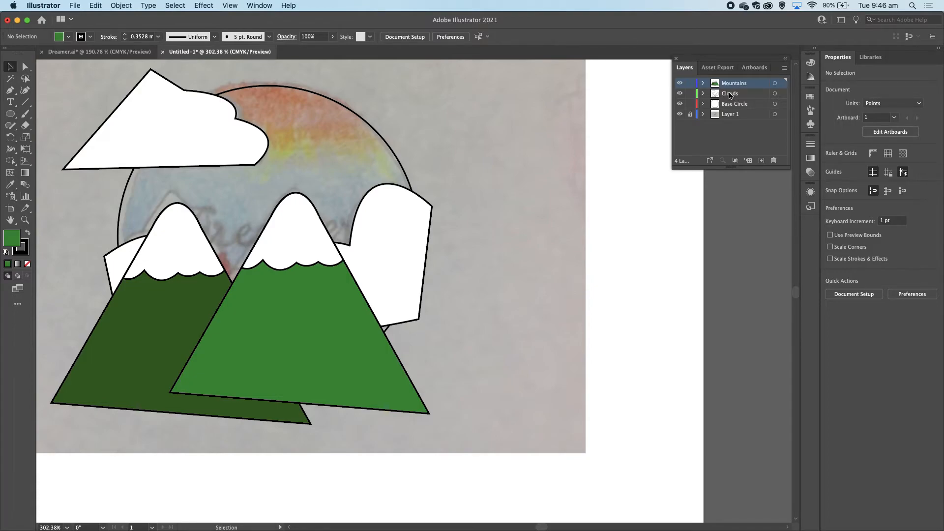
pyautogui.moveTo(731, 95); pyautogui.dragTo(732, 81)
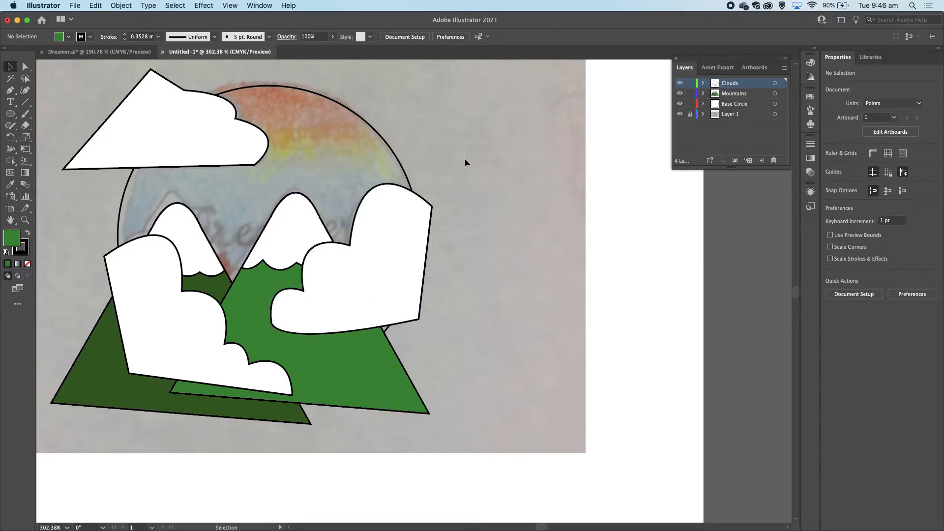
# - Hide the Mountains and Clouds layers
pyautogui.click(680, 94)
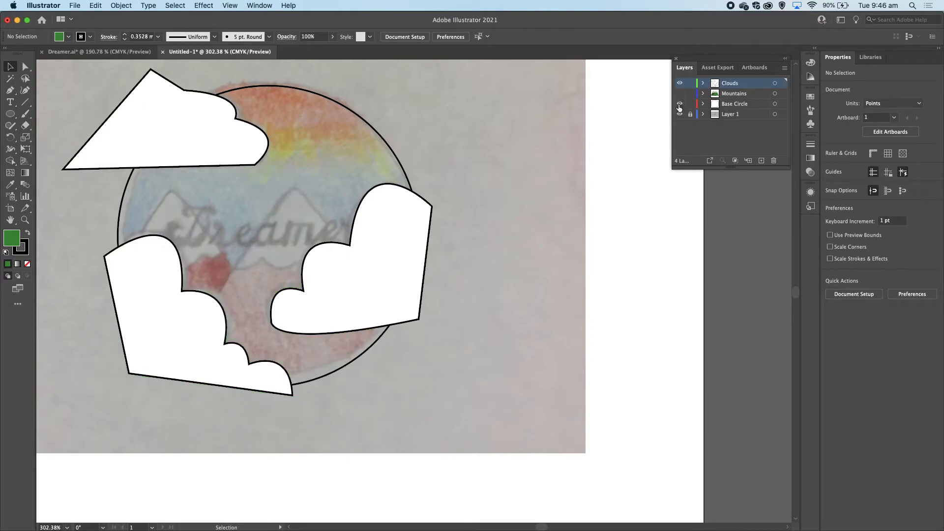
pyautogui.click(680, 82)
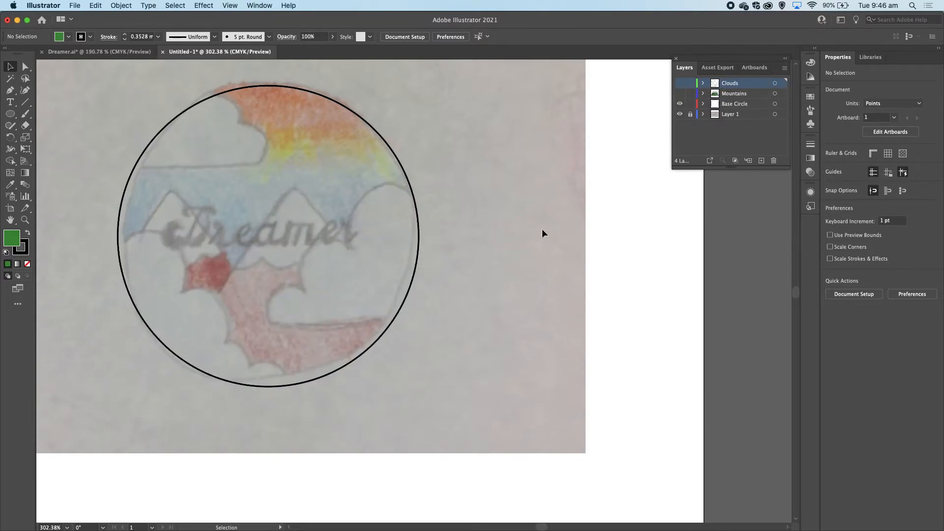
# - Create a new layer above the Clouds layer and name it Gradient
pyautogui.click(407, 172)
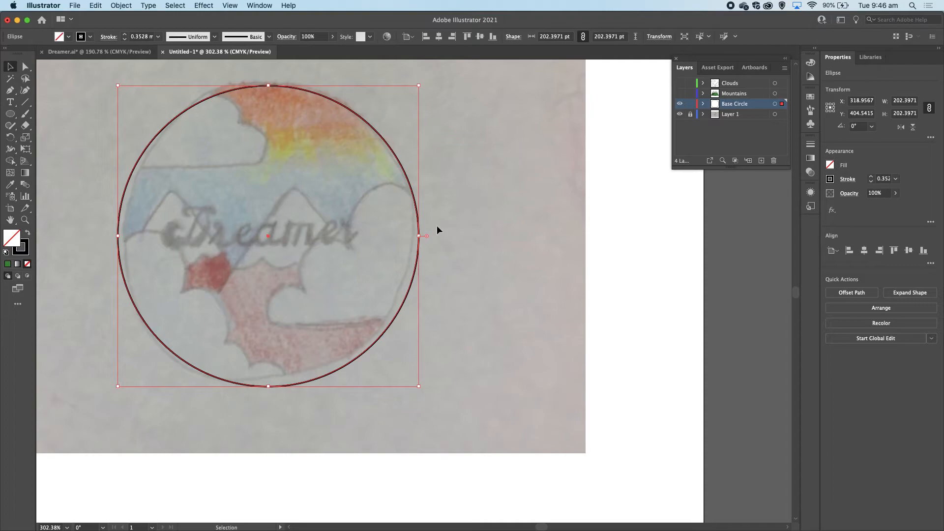
pyautogui.click(740, 85)
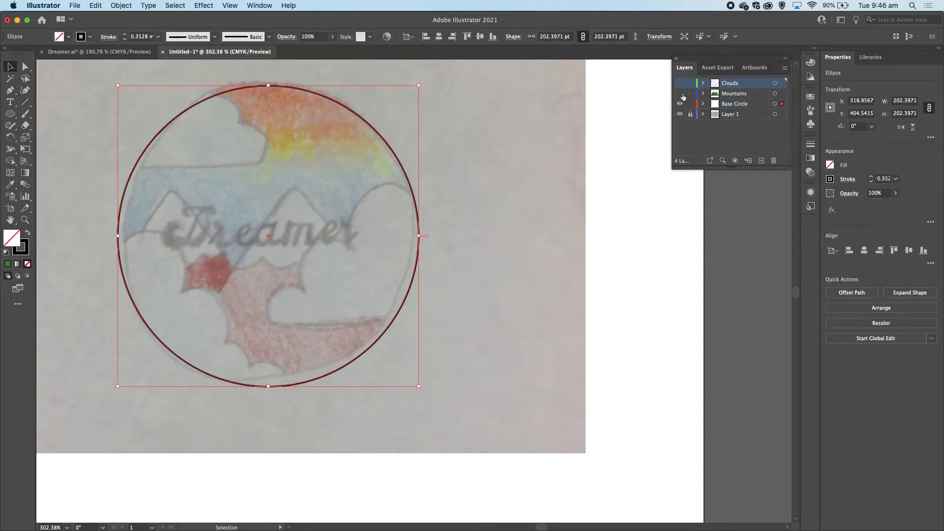
pyautogui.click(761, 162)
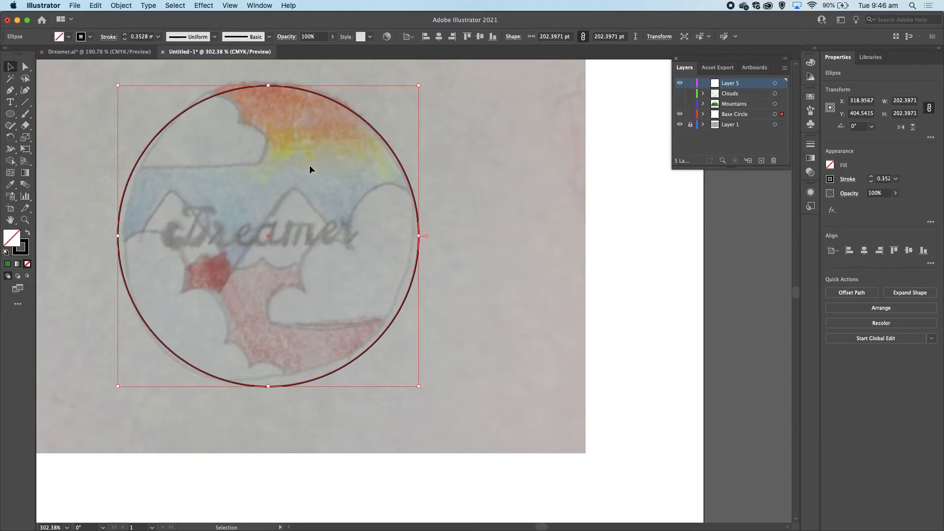
pyautogui.doubleClick(731, 84)
pyautogui.write('Gradient')
pyautogui.press('Return')
pyautogui.click(637, 151)
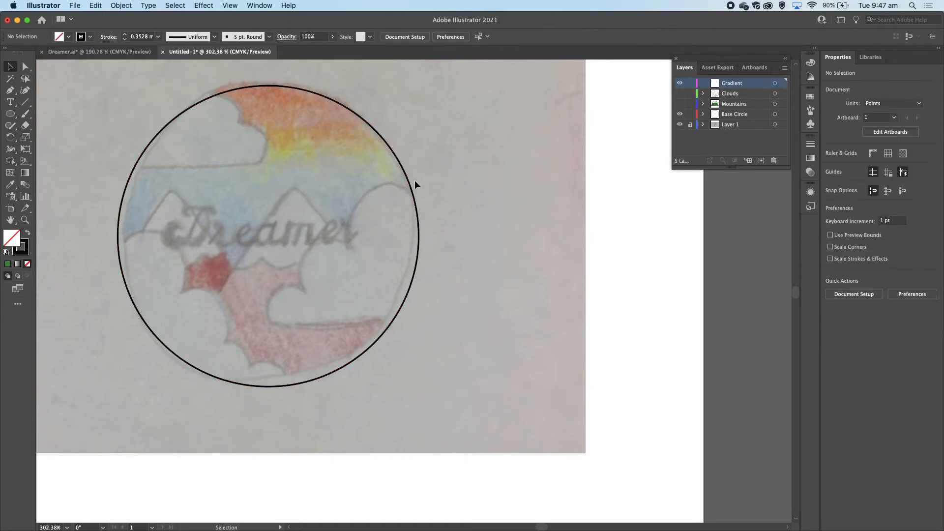
# - Copy the base circle and paste it in front, in the same place, on the Gradient layer
pyautogui.click(399, 160)
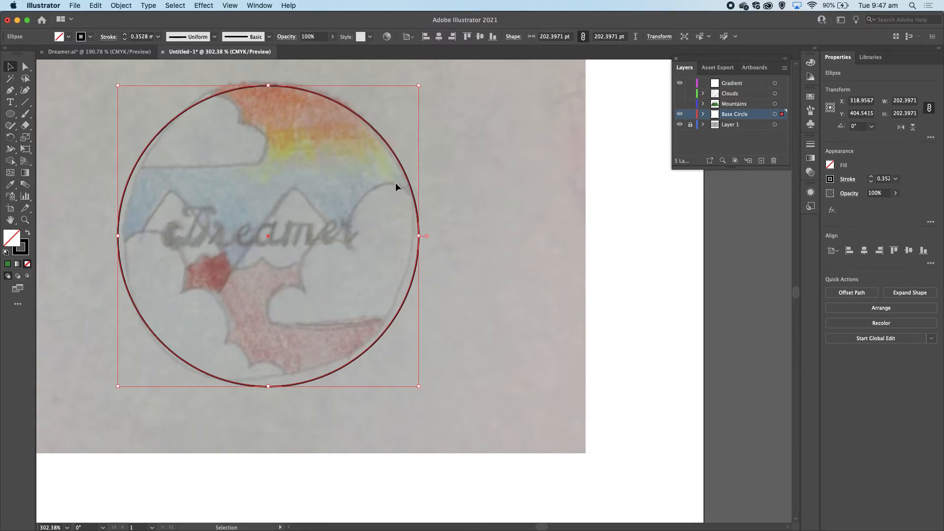
pyautogui.click(737, 85)
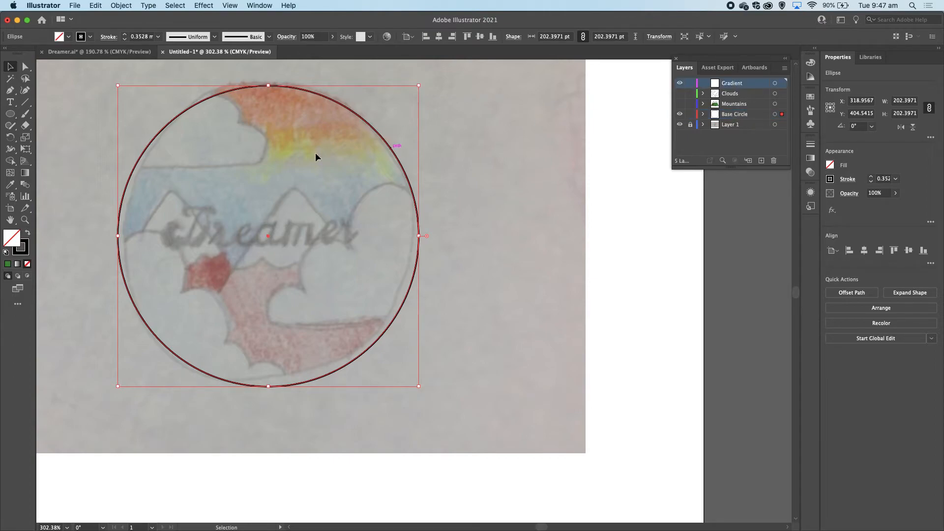
pyautogui.press('super')
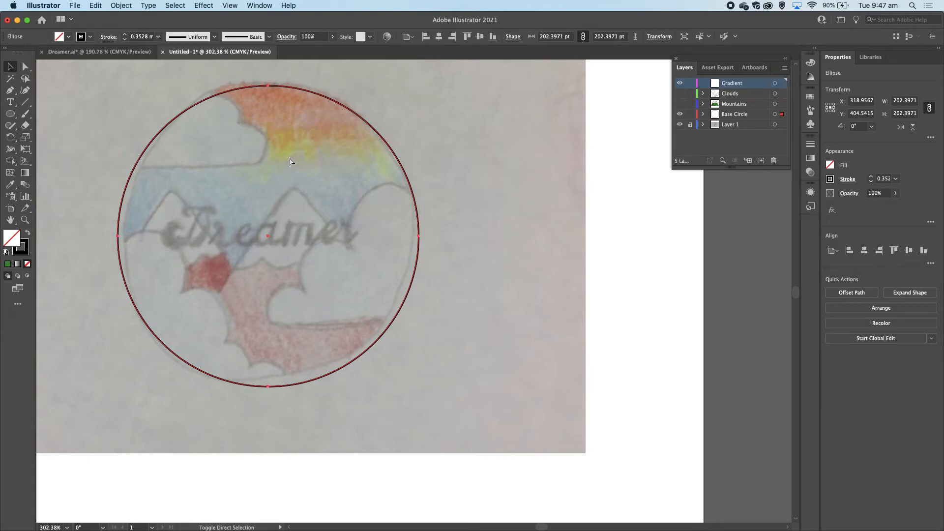
pyautogui.press('super+f')
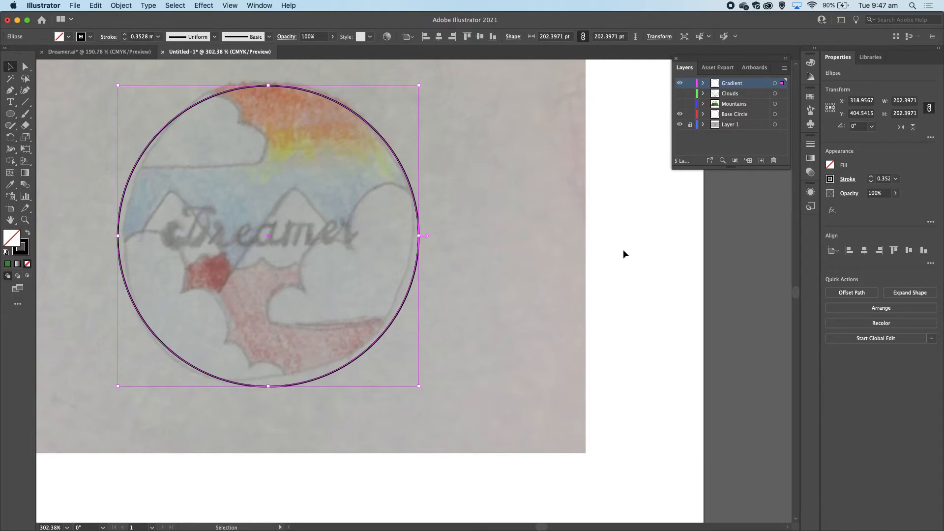
# - Fill the circle on the Gradient layer with the Orange, Yellow gradient preset
pyautogui.click(456, 197)
pyautogui.click(413, 193)
pyautogui.click(810, 158)
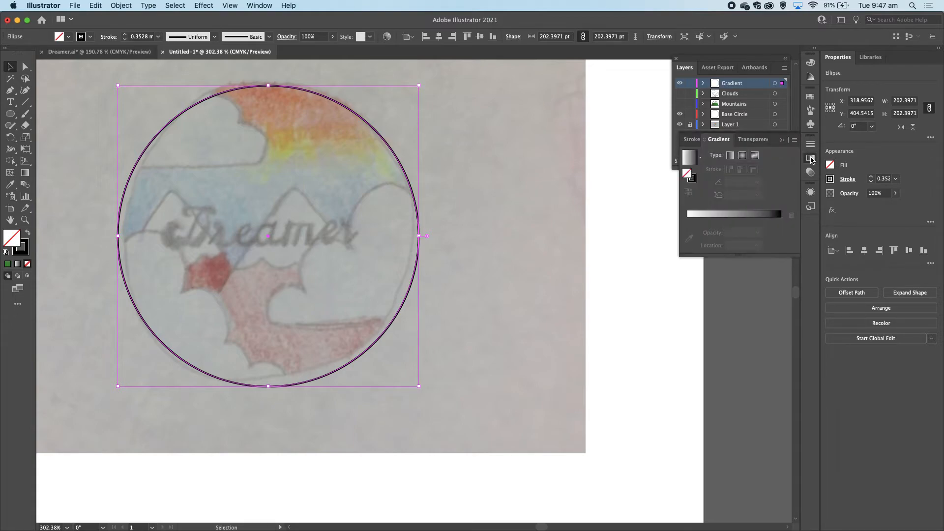
pyautogui.click(701, 158)
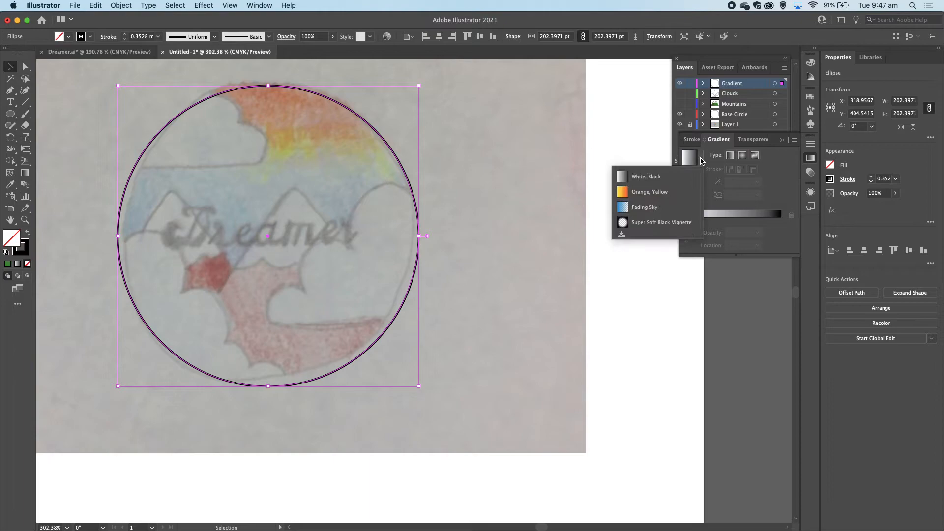
pyautogui.click(637, 192)
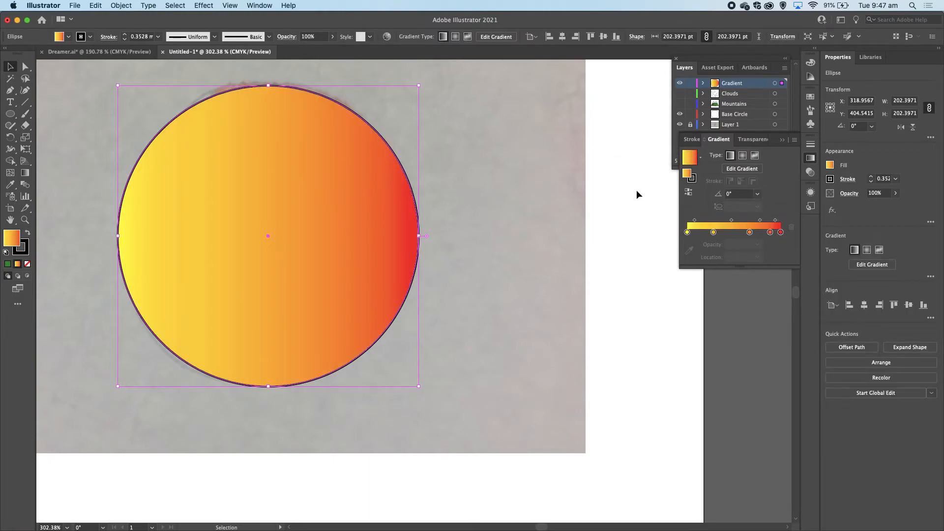
# - Edit the circle's gradient, moving the second yellow stop to about 51.6% and the orange third stop closer to the red end
pyautogui.click(746, 170)
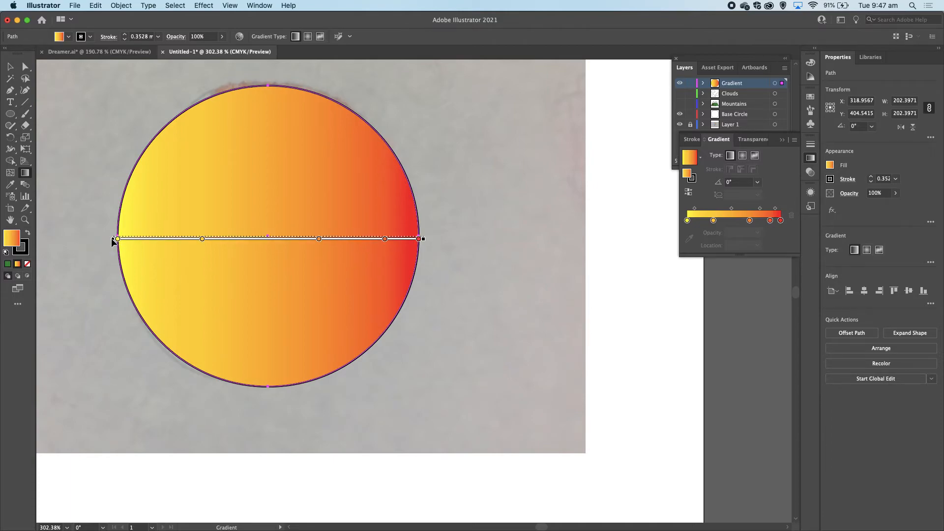
pyautogui.moveTo(203, 236)
pyautogui.mouseDown()
pyautogui.moveTo(177, 237)
pyautogui.moveTo(247, 237)
pyautogui.moveTo(221, 236)
pyautogui.mouseUp()
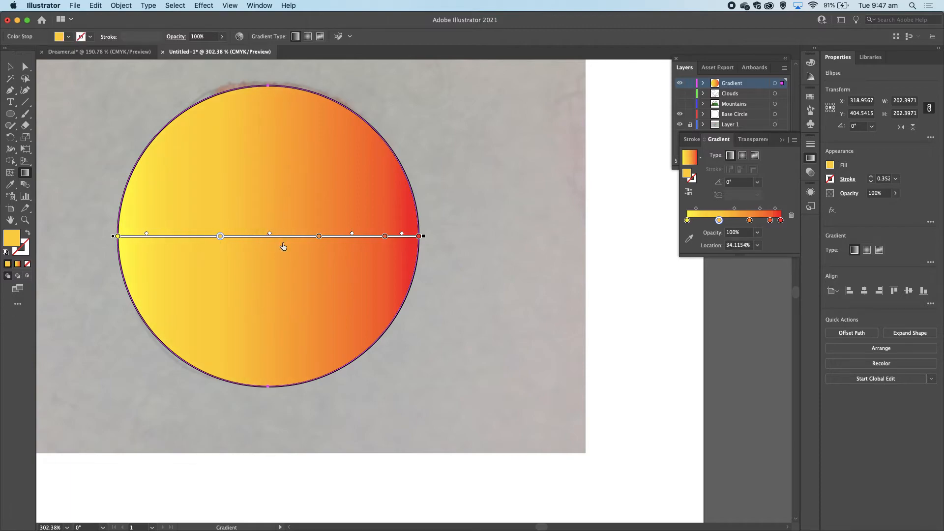
pyautogui.moveTo(319, 236); pyautogui.dragTo(349, 238)
pyautogui.moveTo(220, 236); pyautogui.dragTo(274, 241)
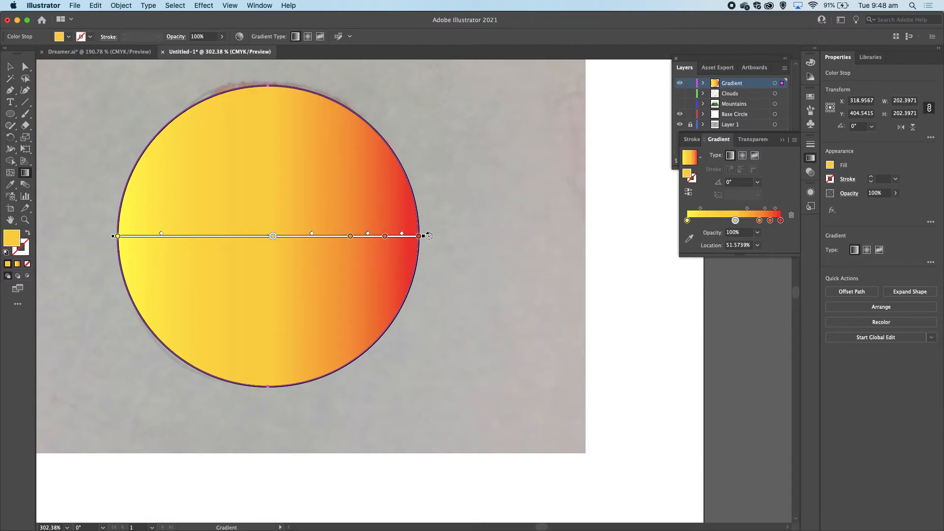
# - Rotate the circle's gradient to about 91° with red uppermost, and shift it down to span the circle from top to bottom
pyautogui.moveTo(426, 236)
pyautogui.mouseDown()
pyautogui.moveTo(422, 179)
pyautogui.moveTo(385, 95)
pyautogui.mouseUp()
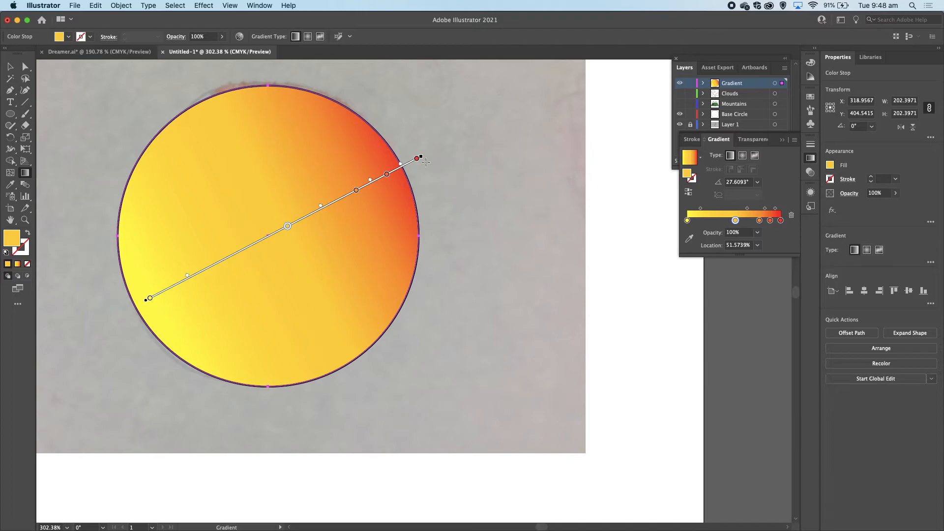
pyautogui.moveTo(425, 154)
pyautogui.mouseDown()
pyautogui.moveTo(361, 84)
pyautogui.moveTo(304, 77)
pyautogui.mouseUp()
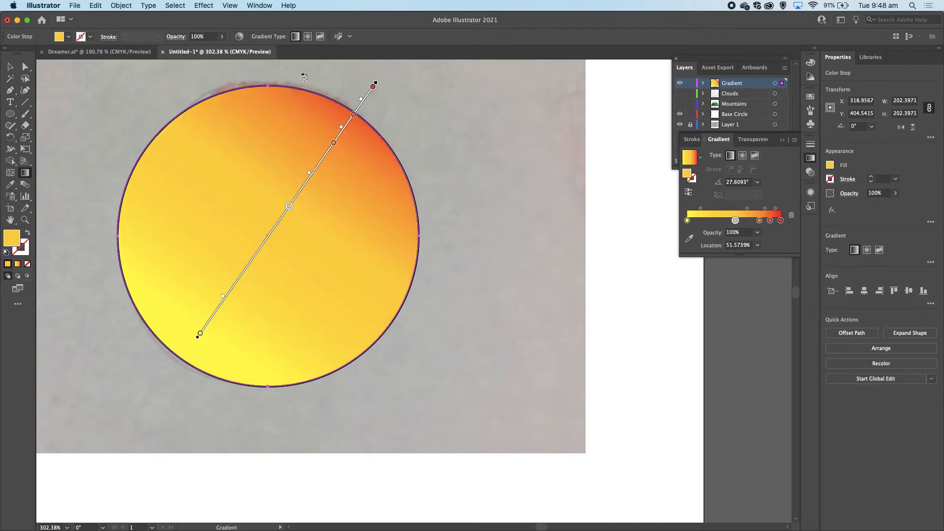
pyautogui.scroll(5, 379, 95)
pyautogui.hscroll(-2, 379, 95)
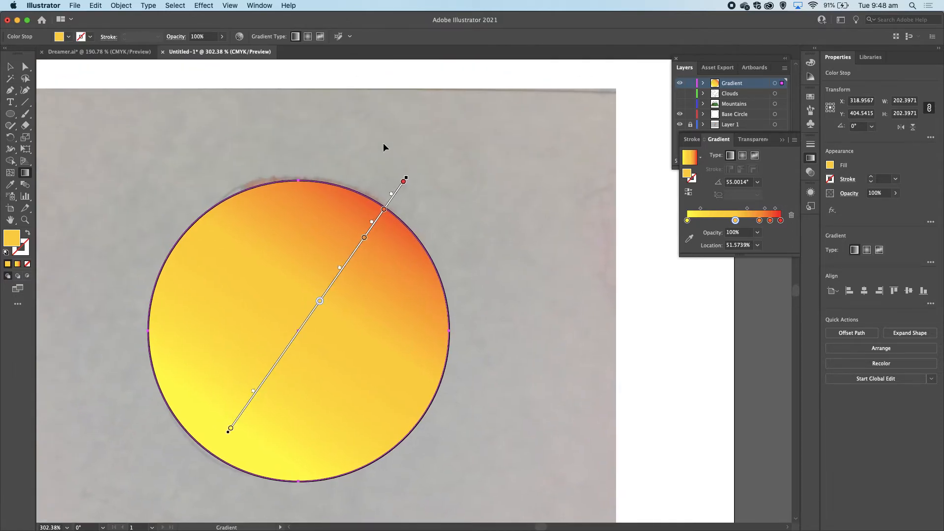
pyautogui.moveTo(407, 175)
pyautogui.mouseDown()
pyautogui.moveTo(354, 146)
pyautogui.moveTo(217, 147)
pyautogui.moveTo(224, 156)
pyautogui.mouseUp()
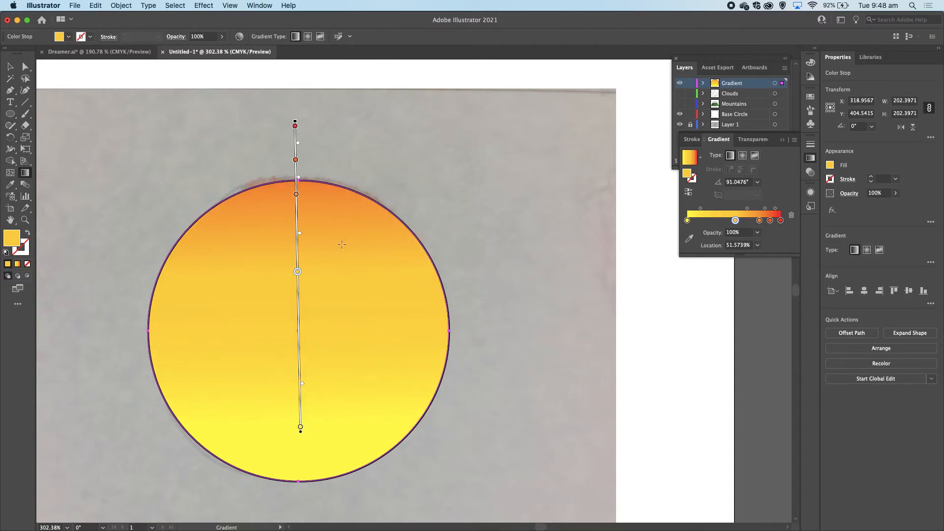
pyautogui.moveTo(297, 259)
pyautogui.mouseDown()
pyautogui.moveTo(307, 353)
pyautogui.moveTo(303, 309)
pyautogui.moveTo(303, 320)
pyautogui.mouseUp()
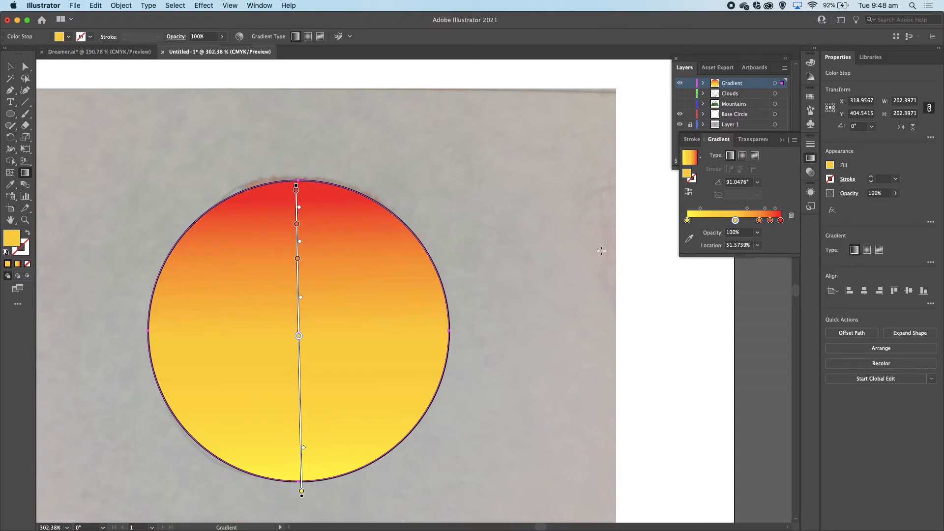
pyautogui.click(637, 265)
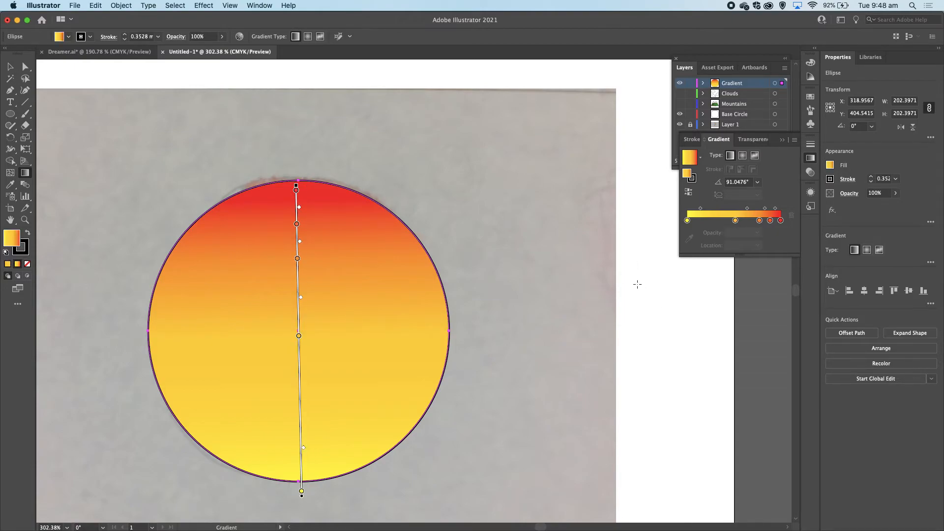
pyautogui.press('v')
pyautogui.click(636, 283)
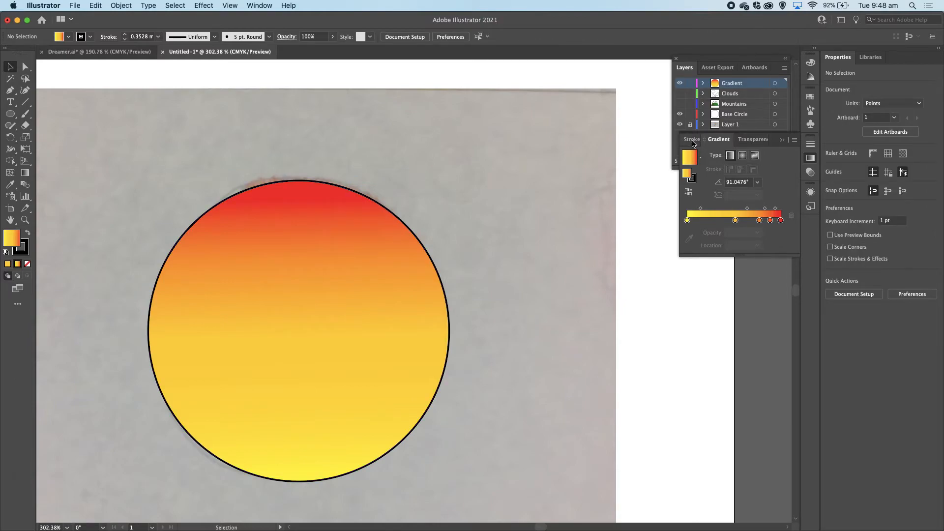
# - Show the Clouds and Mountains layers and move the Gradient layer between Mountains and Base Circle
pyautogui.moveTo(772, 137)
pyautogui.mouseDown()
pyautogui.moveTo(758, 159)
pyautogui.moveTo(765, 173)
pyautogui.mouseUp()
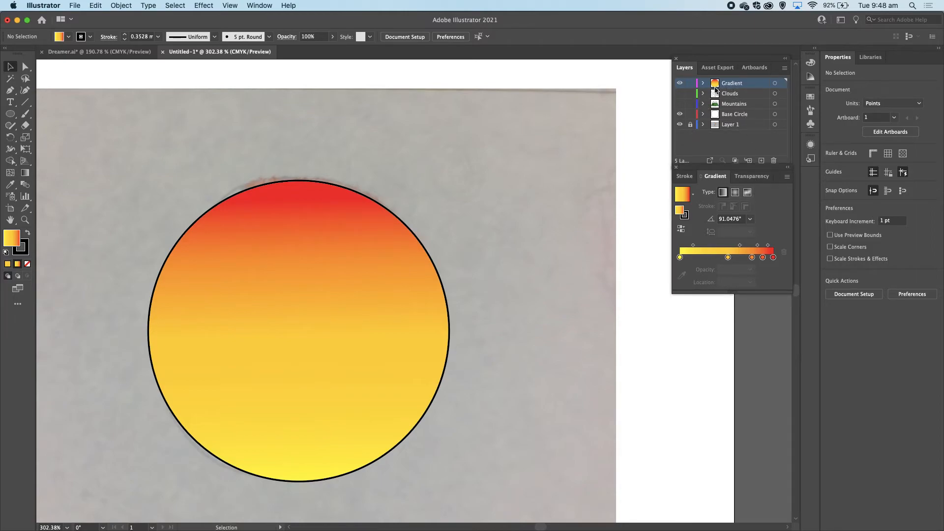
pyautogui.click(680, 94)
pyautogui.click(679, 106)
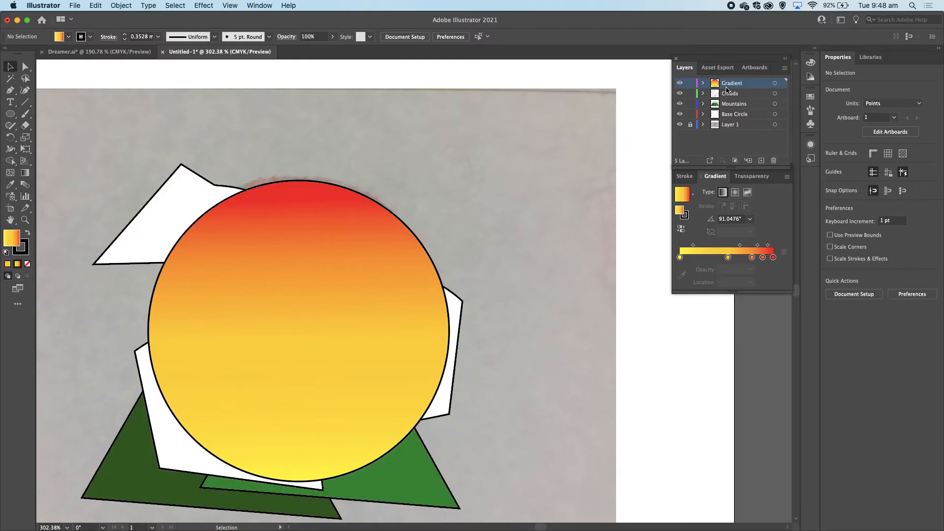
pyautogui.moveTo(736, 87); pyautogui.dragTo(736, 107)
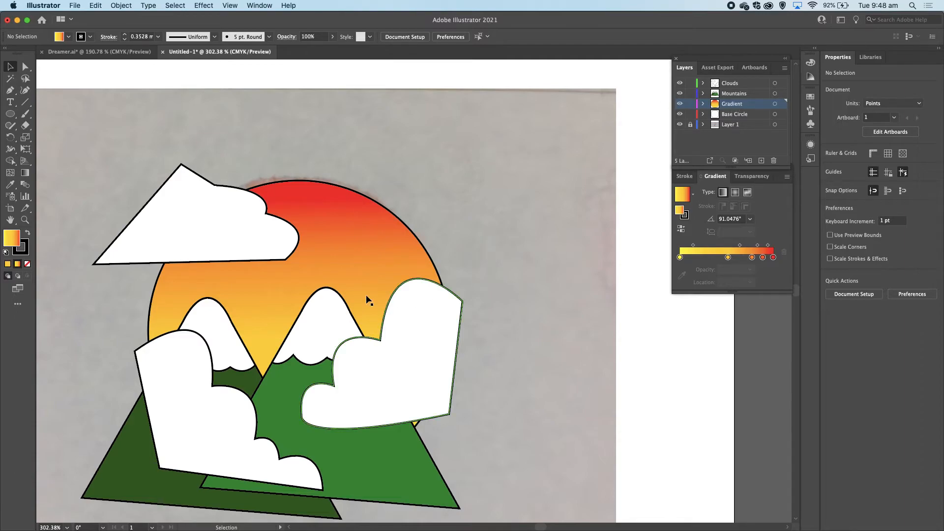
pyautogui.scroll(-2, 530, 191)
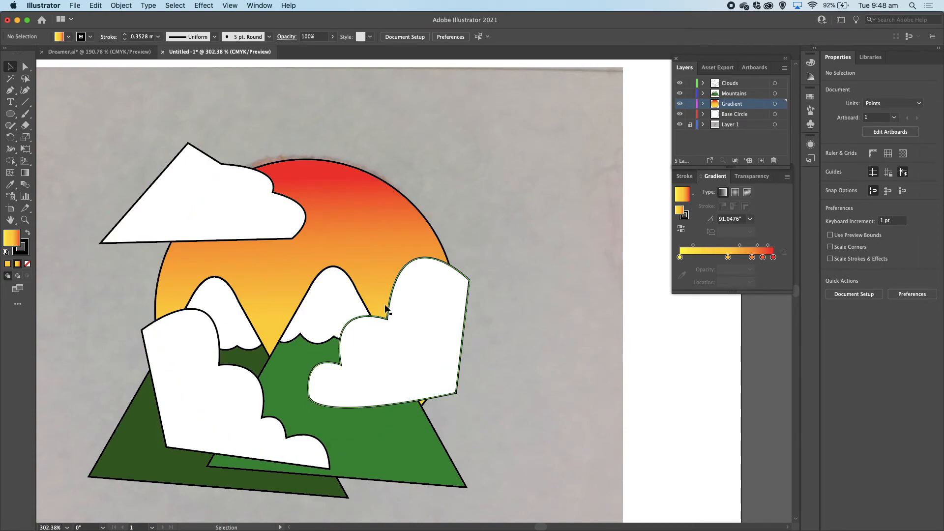
# - Hide all the artwork layers above the sketch and rename Layer 1 as Reference Image
pyautogui.click(738, 87)
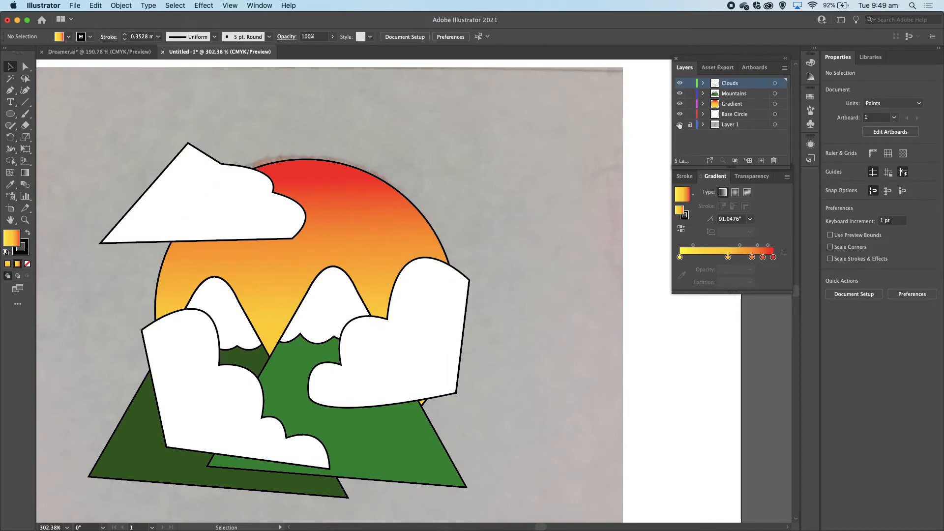
pyautogui.click(680, 104)
pyautogui.click(679, 94)
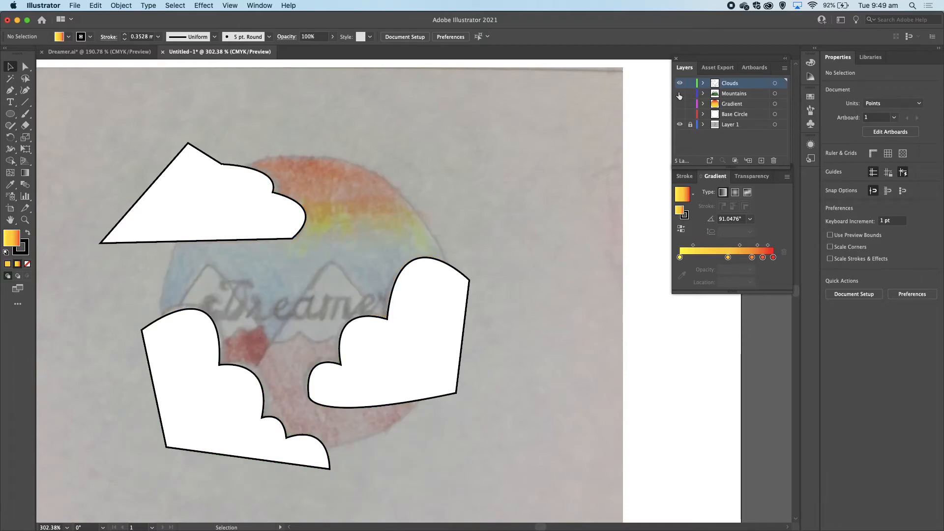
pyautogui.click(680, 83)
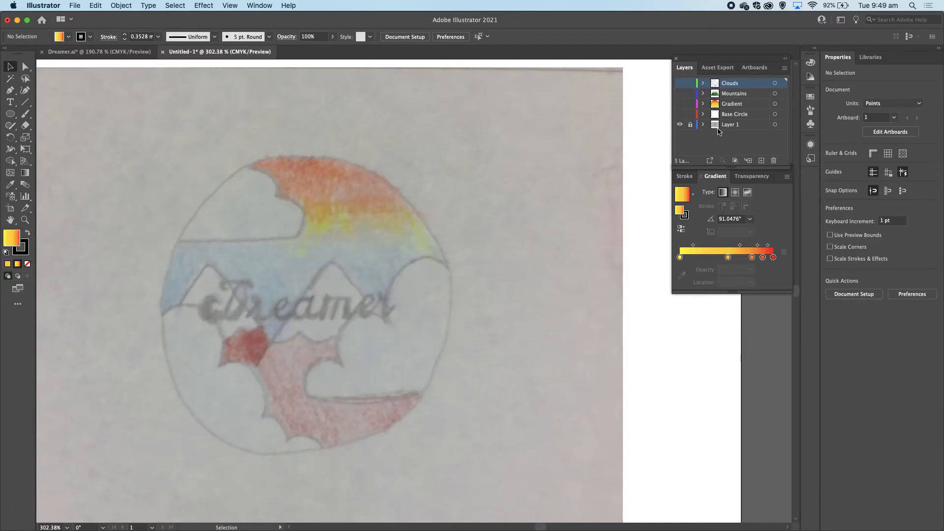
pyautogui.click(732, 131)
pyautogui.doubleClick(732, 125)
pyautogui.write('Reference Image')
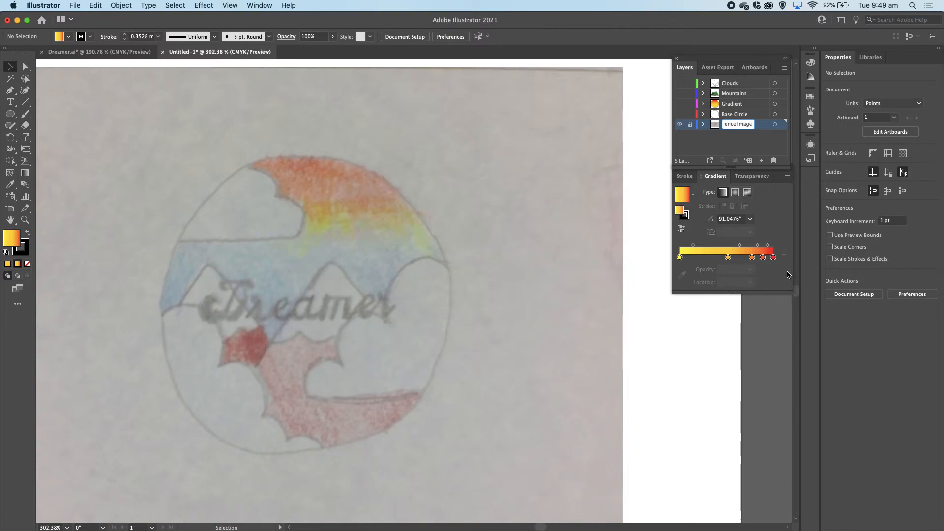
pyautogui.press('Return')
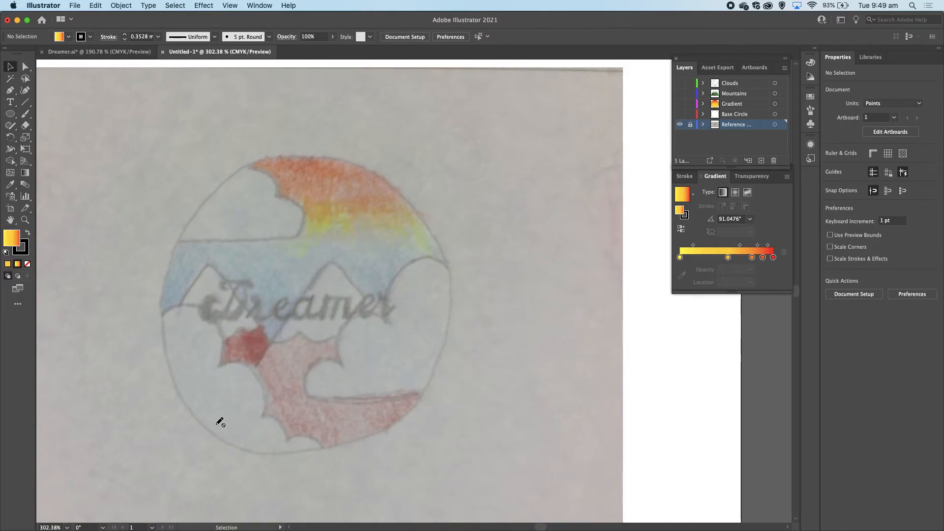
# - Show the Base Circle, Gradient, Mountains and Clouds layers again and make Clouds the active layer
pyautogui.click(680, 114)
pyautogui.click(680, 104)
pyautogui.click(679, 93)
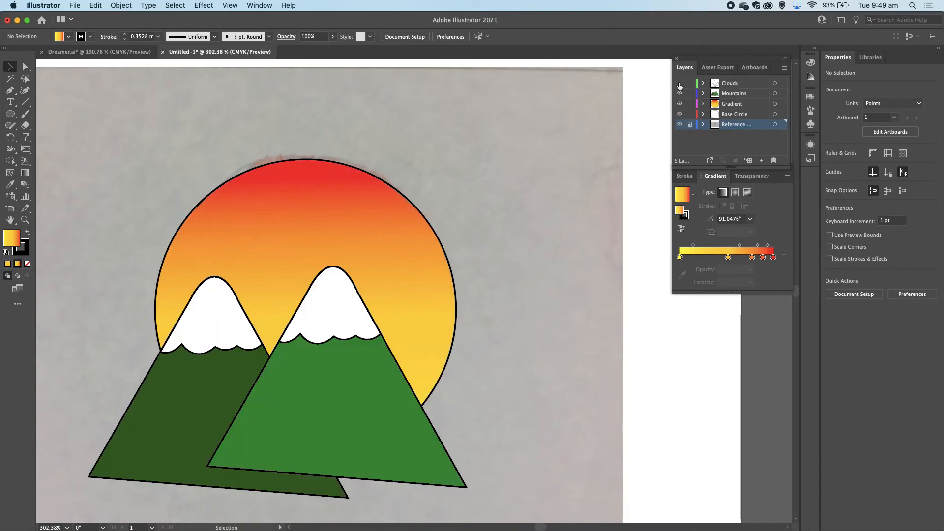
pyautogui.click(680, 83)
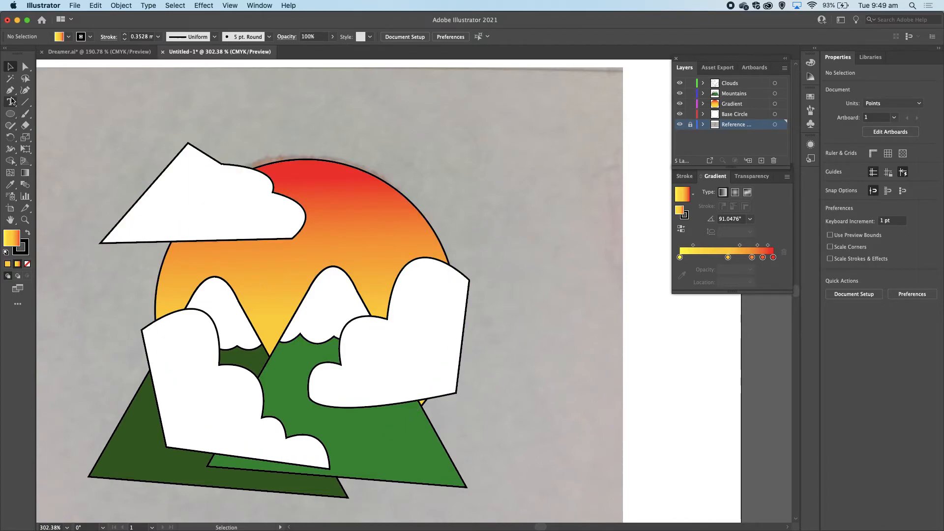
pyautogui.click(735, 84)
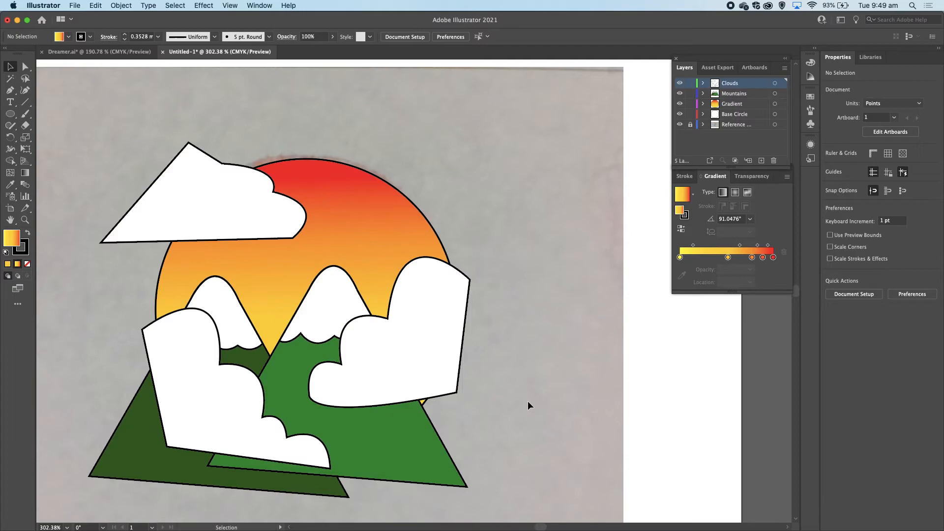
# - Duplicate the gradient circle into the blank area below the sketch image and give the copy no fill and a black stroke
pyautogui.scroll(-3, 527, 401)
pyautogui.hscroll(-2, 527, 400)
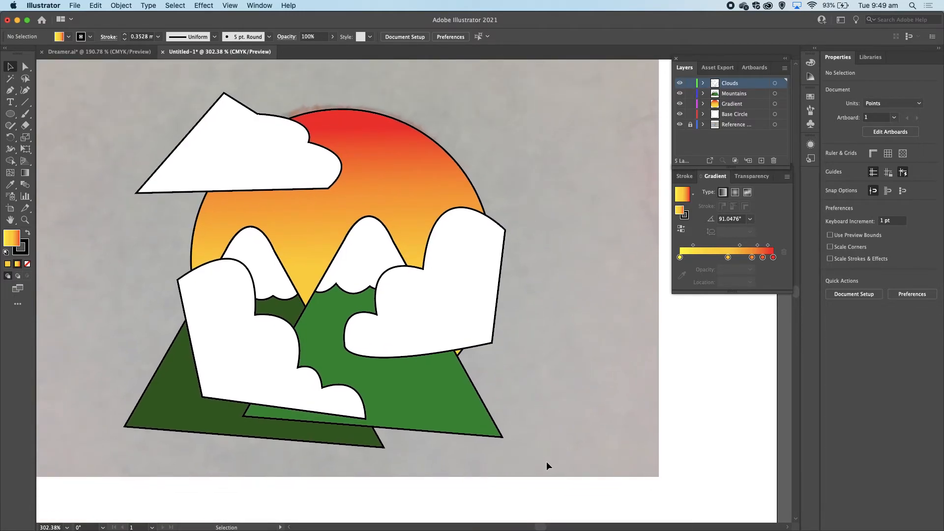
pyautogui.click(478, 194)
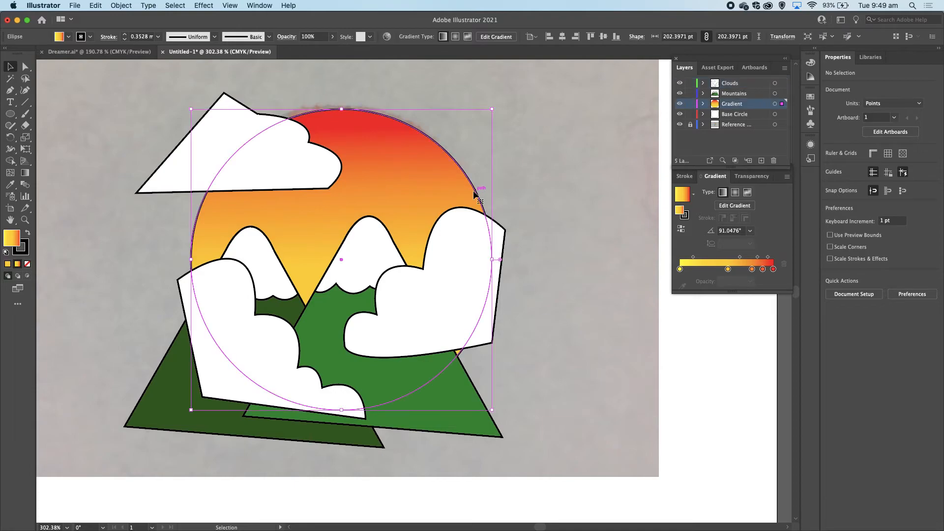
pyautogui.click(742, 86)
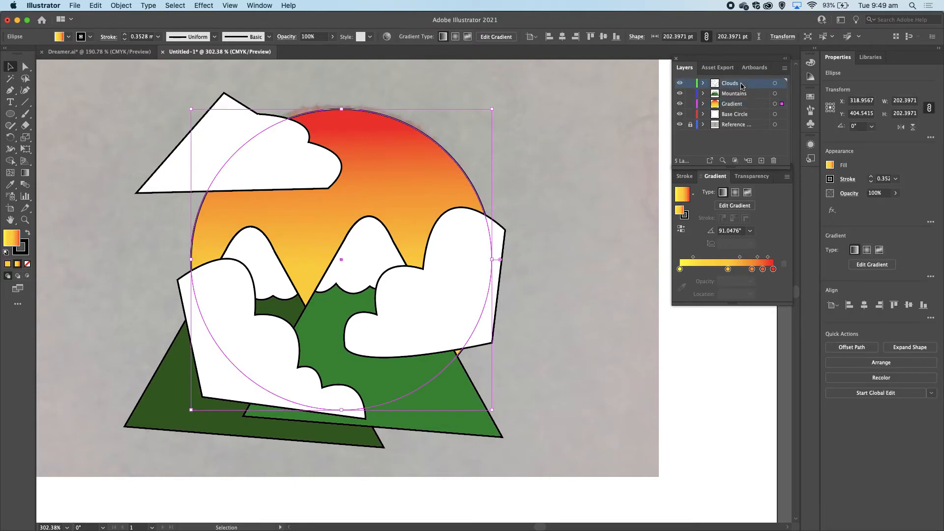
pyautogui.click(423, 137)
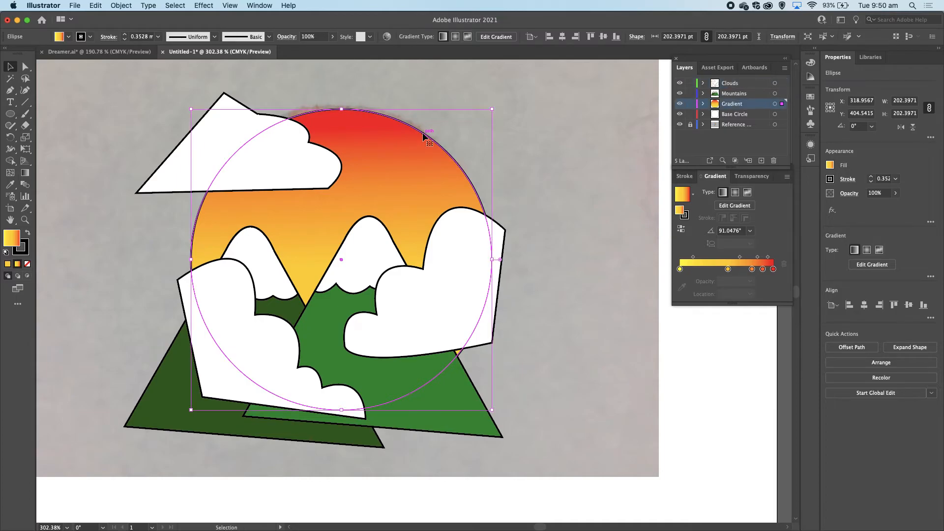
pyautogui.press('super')
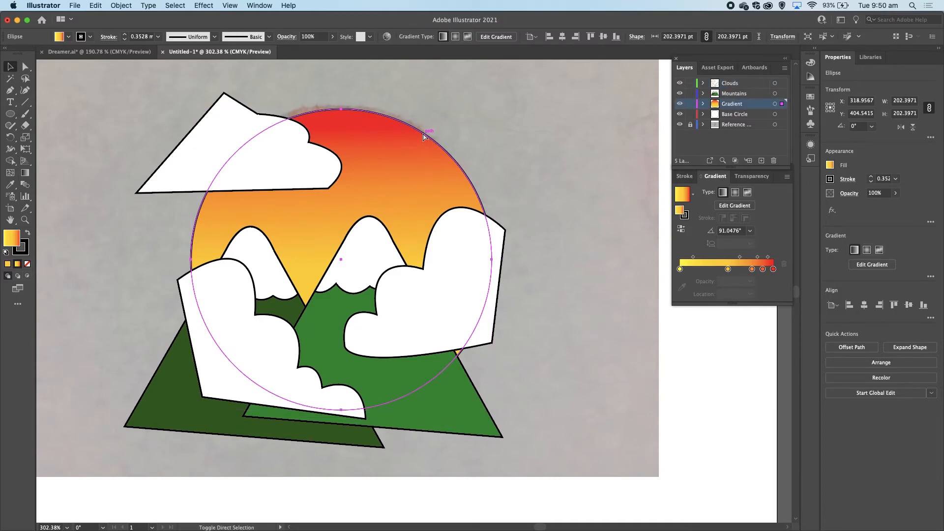
pyautogui.press('super+0')
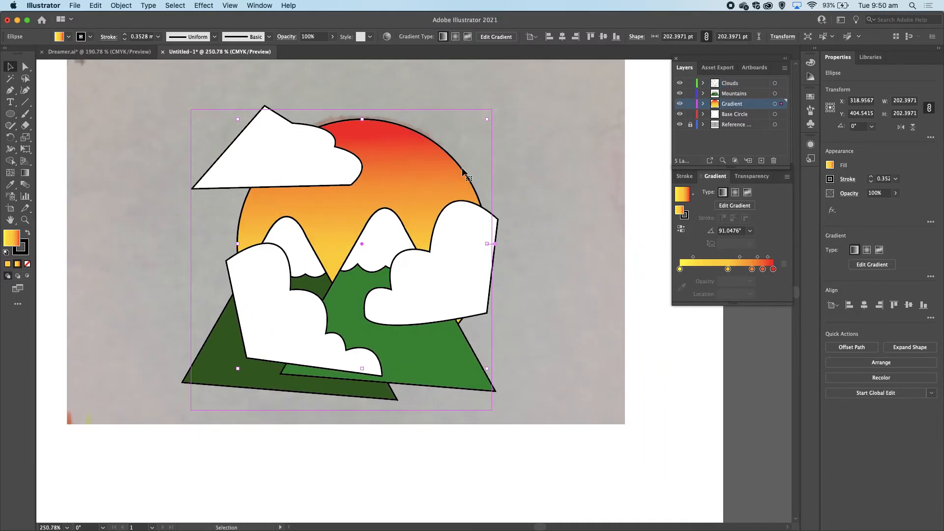
pyautogui.moveTo(462, 170); pyautogui.dragTo(476, 335)
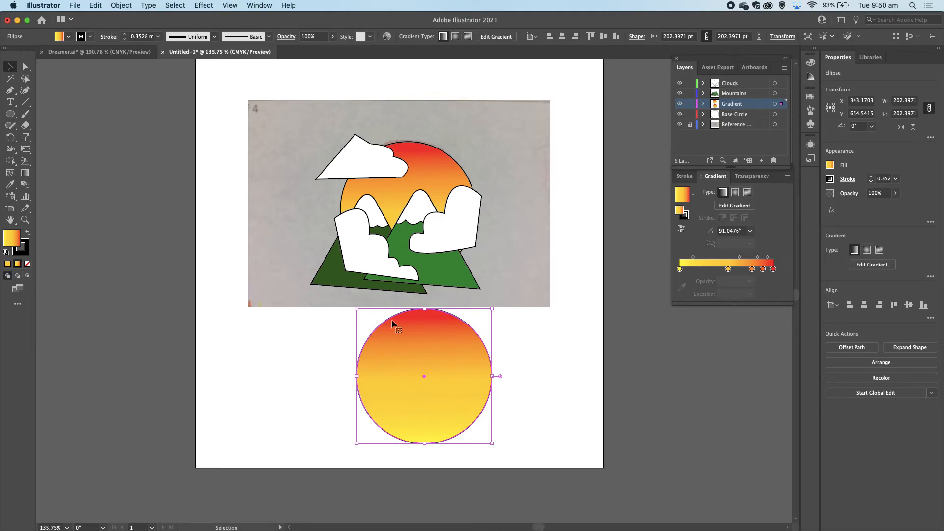
pyautogui.click(6, 252)
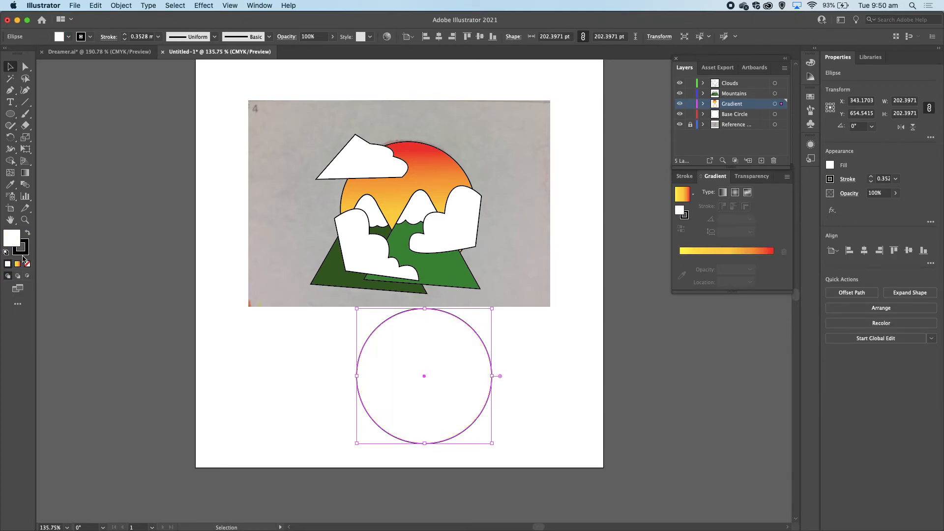
pyautogui.click(226, 360)
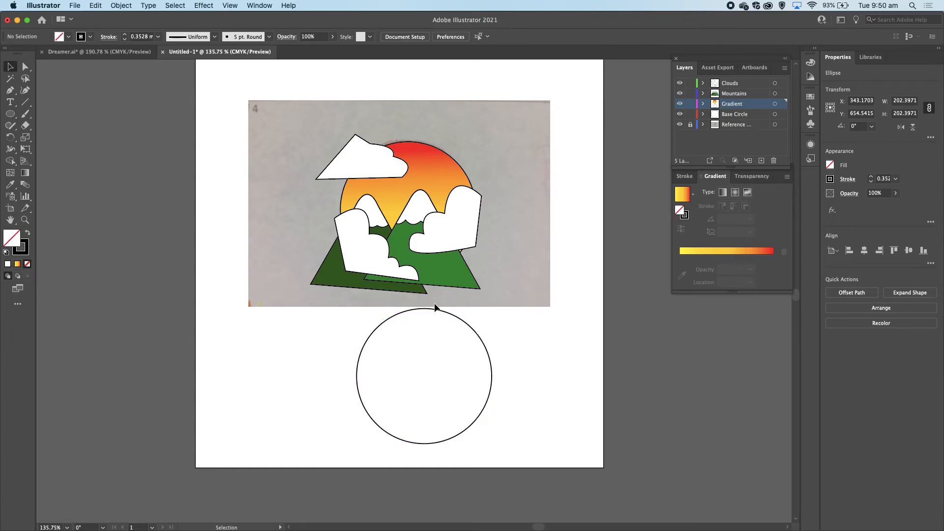
# - Transfer the unfilled circle to a new layer above the Clouds layer, placing it in the blank area below the sketch image
pyautogui.click(481, 342)
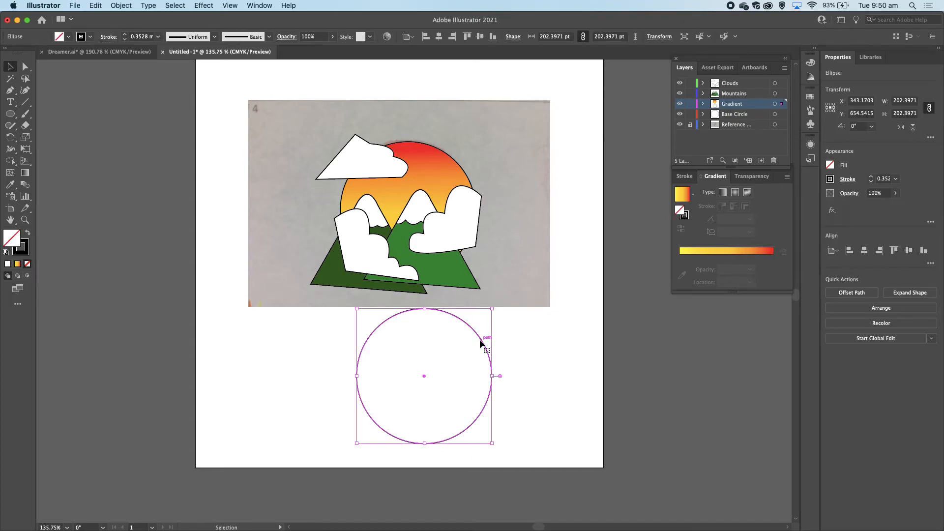
pyautogui.scroll(3, 494, 329)
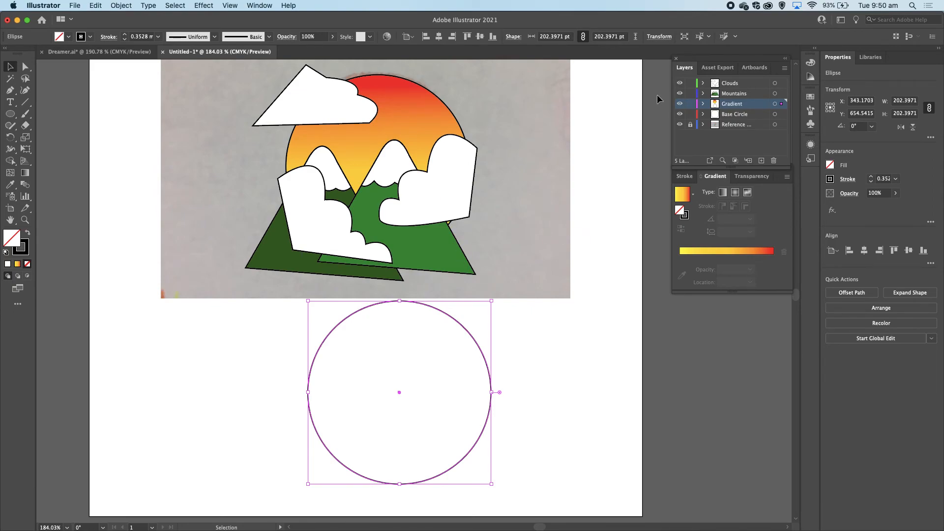
pyautogui.click(736, 85)
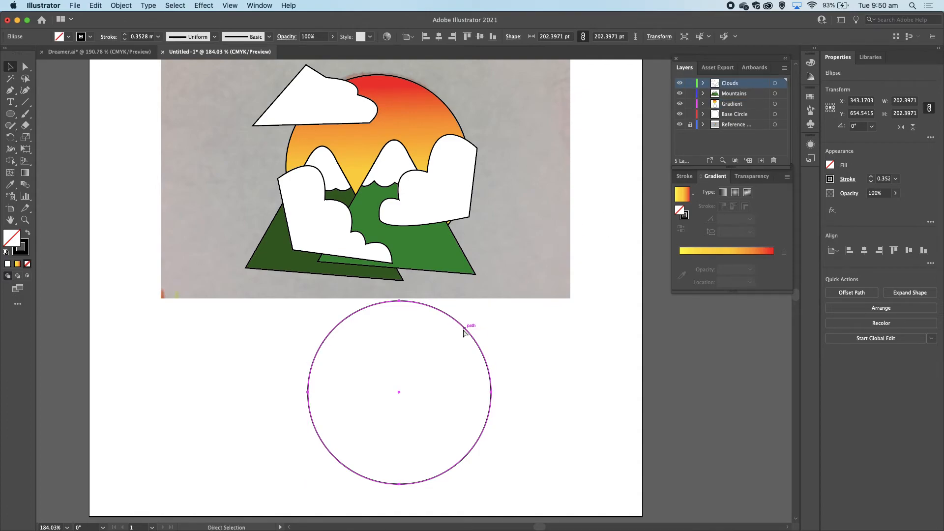
pyautogui.press('BackSpace')
pyautogui.click(761, 161)
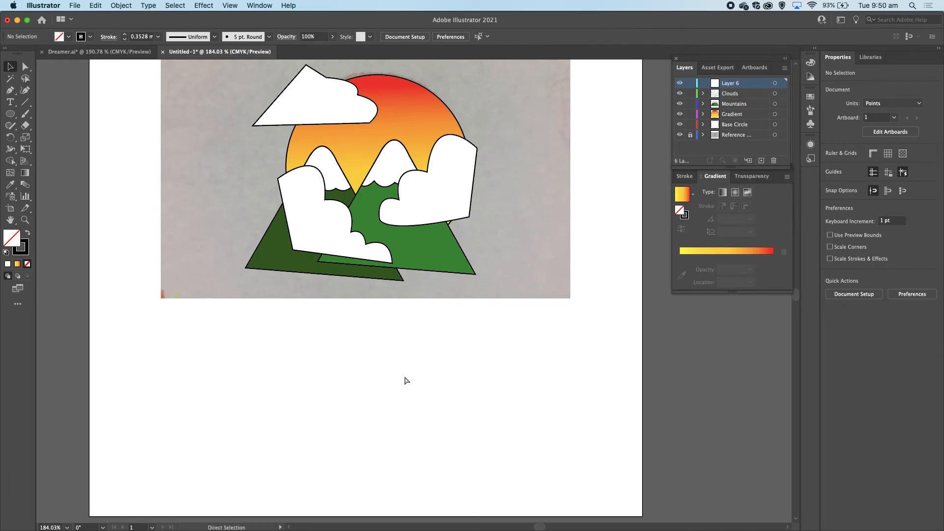
pyautogui.press('super+v')
pyautogui.moveTo(487, 348); pyautogui.dragTo(568, 450)
pyautogui.click(648, 414)
# - Paste another copy of the unfilled circle on the new layer and align it exactly over the gradient circle
pyautogui.press('super+v')
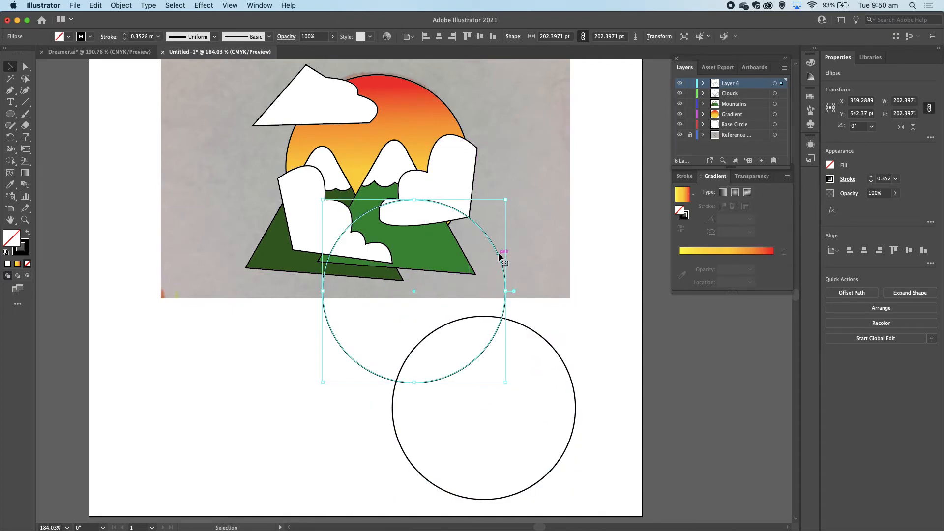
pyautogui.moveTo(499, 257); pyautogui.dragTo(462, 133)
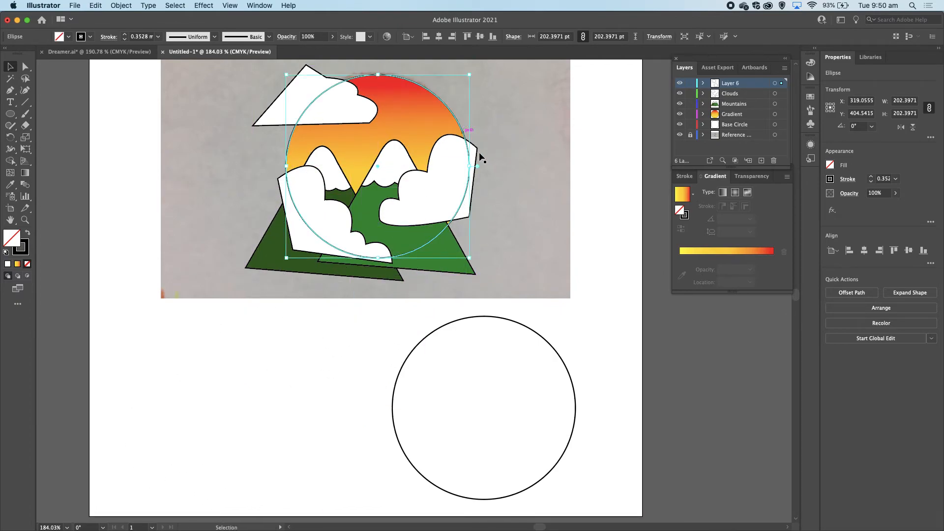
pyautogui.click(589, 196)
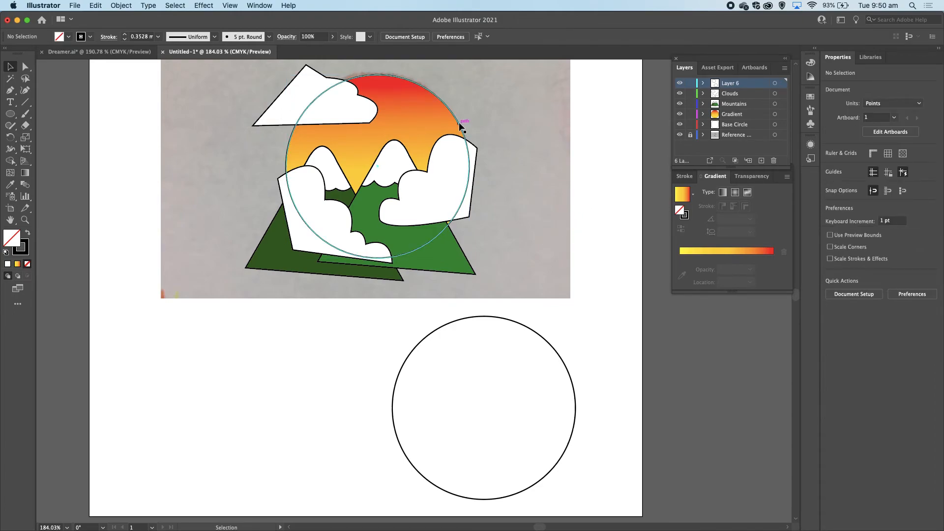
# - Select the badge artwork with the aligned unfilled circle on top, leaving out the spare circle, and make a clipping mask
pyautogui.click(460, 123)
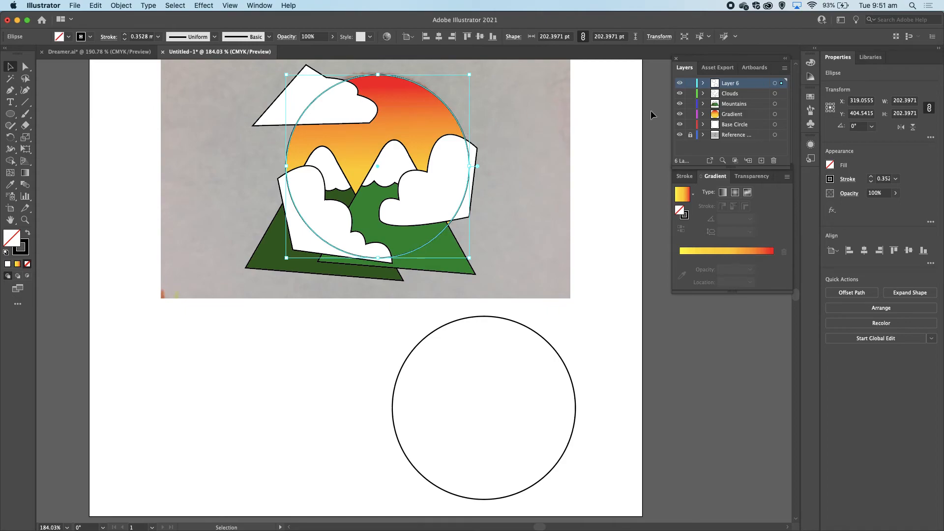
pyautogui.click(607, 120)
pyautogui.scroll(-2, 500, 194)
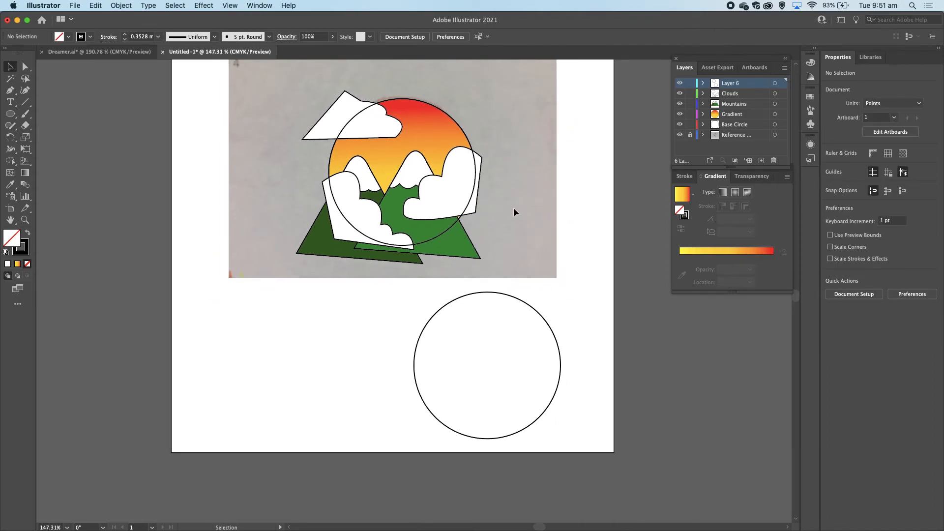
pyautogui.moveTo(560, 283); pyautogui.dragTo(275, 72)
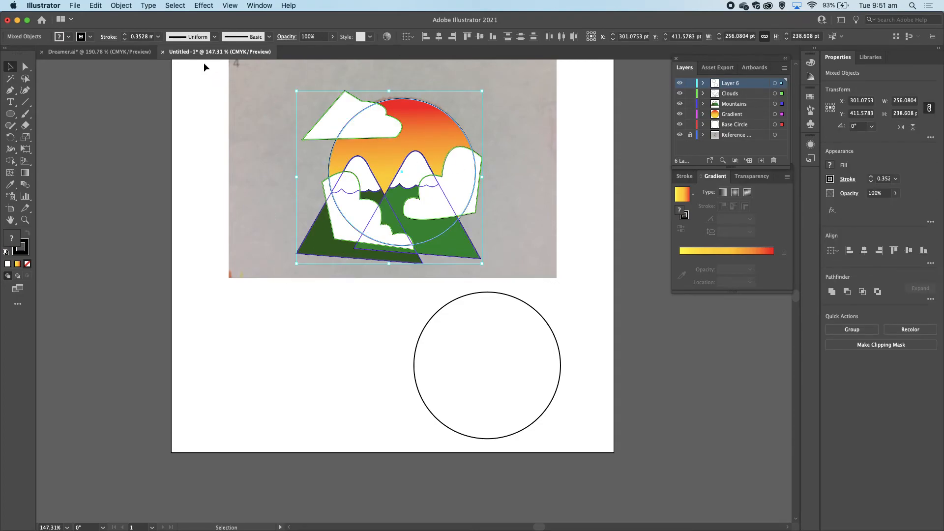
pyautogui.click(122, 6)
pyautogui.moveTo(148, 324)
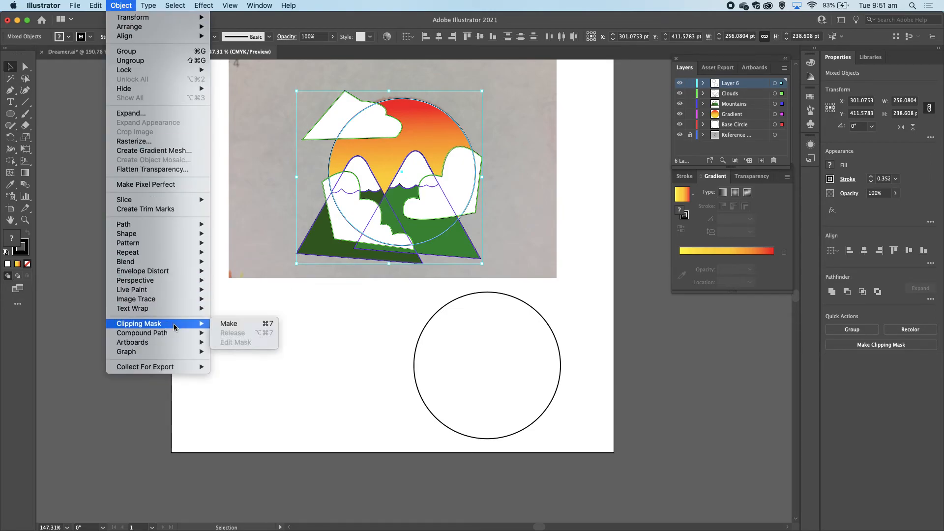
pyautogui.click(243, 324)
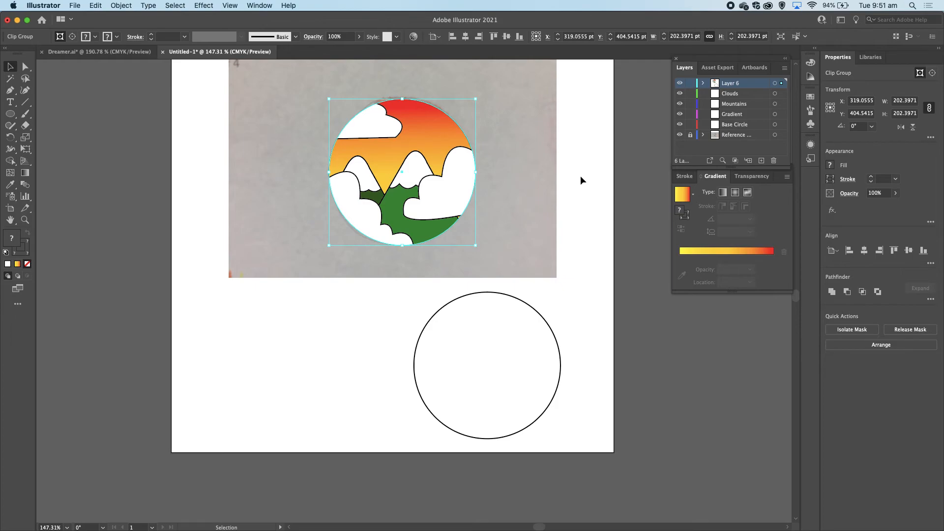
pyautogui.click(585, 125)
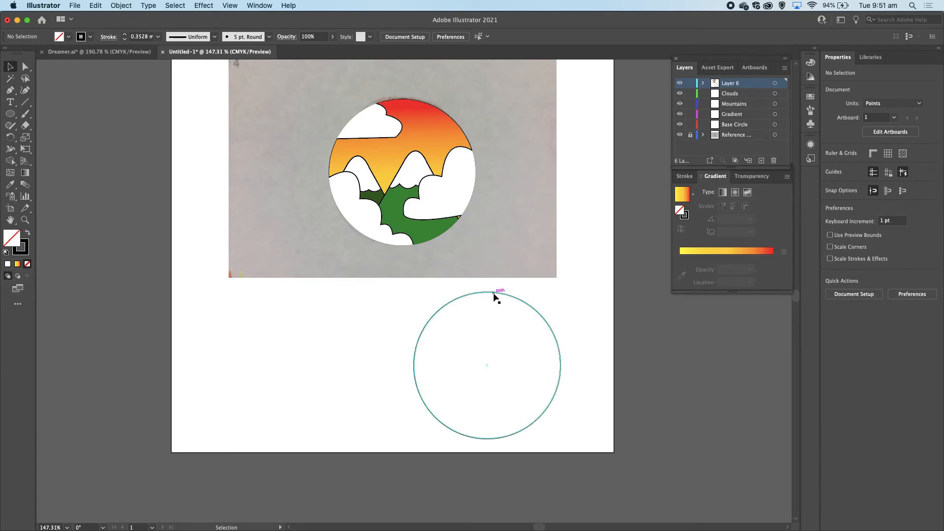
# - Move the spare unfilled circle from below the sketch image exactly over the edge of the clipped artwork
pyautogui.scroll(3, 494, 296)
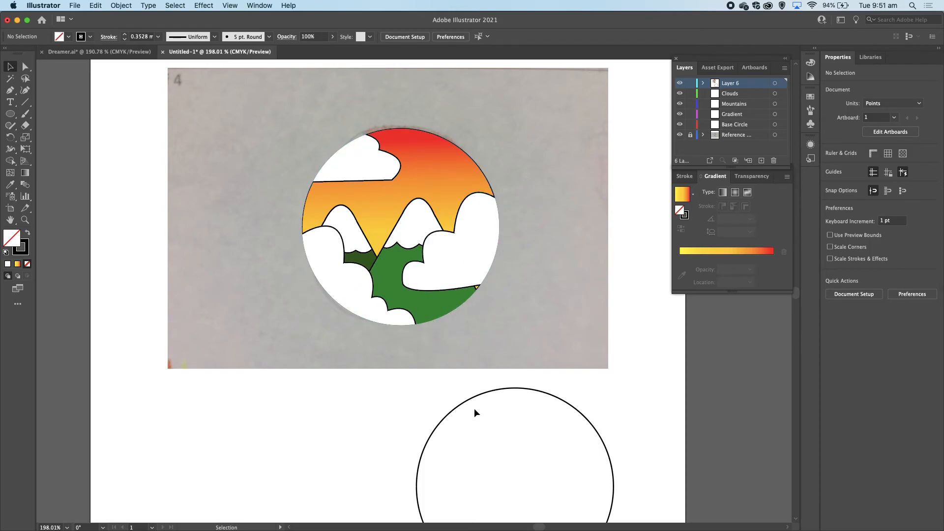
pyautogui.moveTo(472, 394); pyautogui.dragTo(356, 135)
pyautogui.click(504, 419)
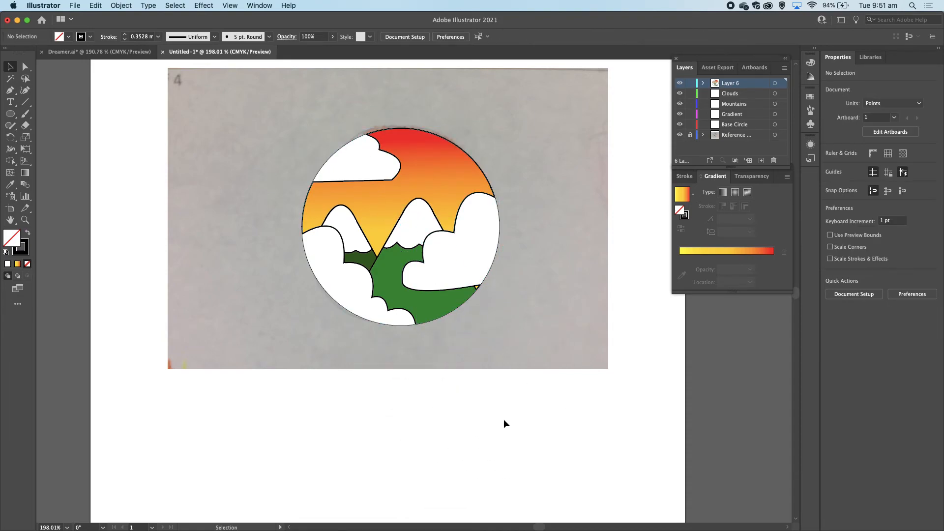
# - Try to bring the circle on the badge's edge to the front
pyautogui.rightClick(486, 176)
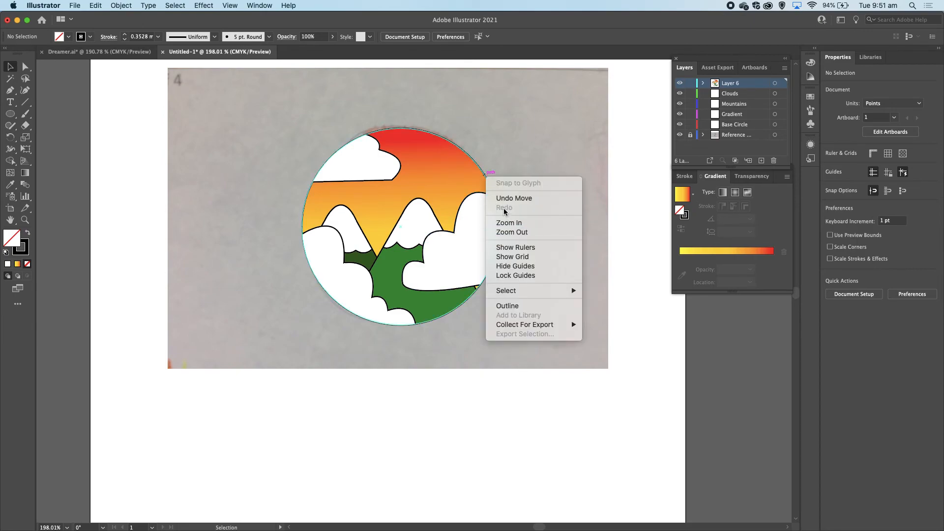
pyautogui.click(480, 171)
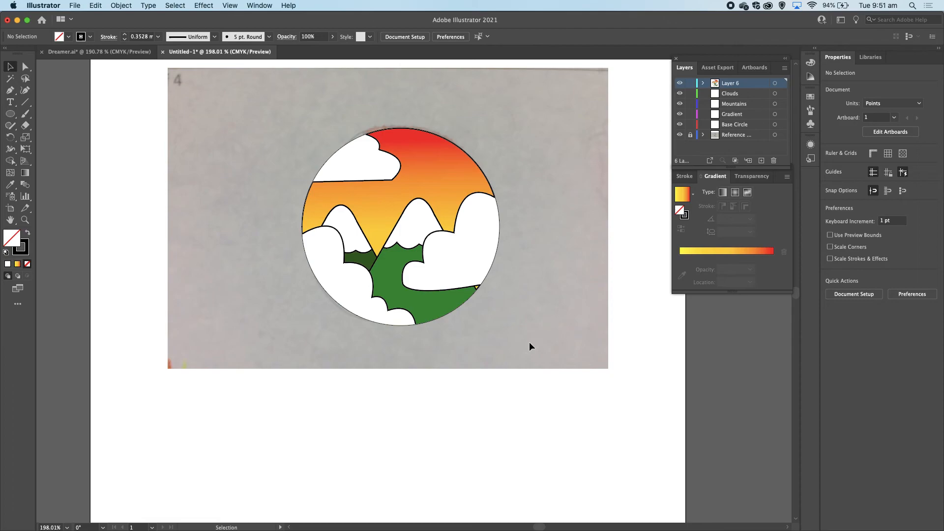
pyautogui.click(489, 182)
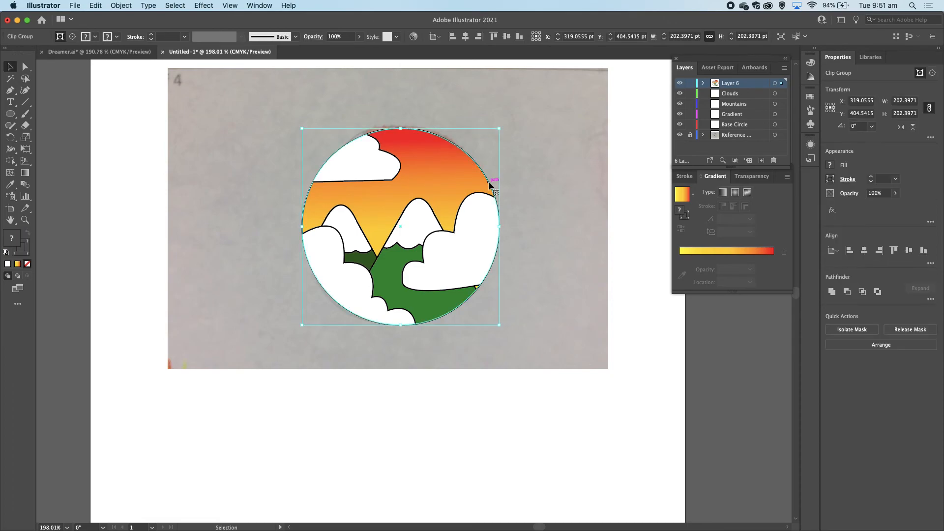
pyautogui.rightClick(489, 183)
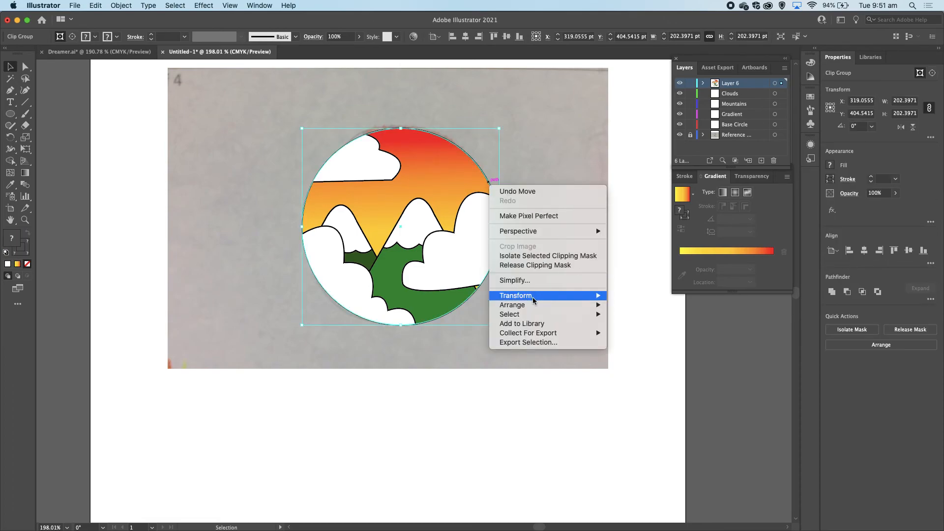
pyautogui.moveTo(541, 307)
pyautogui.click(638, 307)
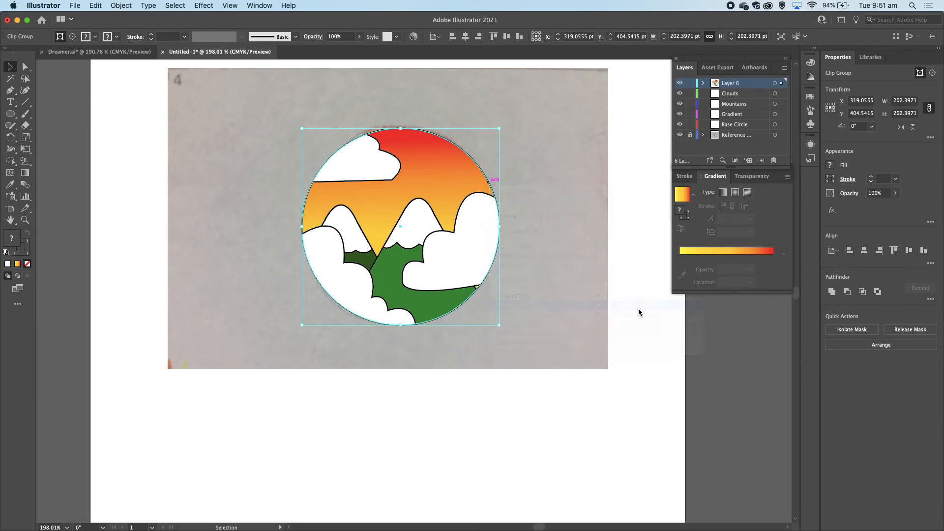
pyautogui.click(619, 422)
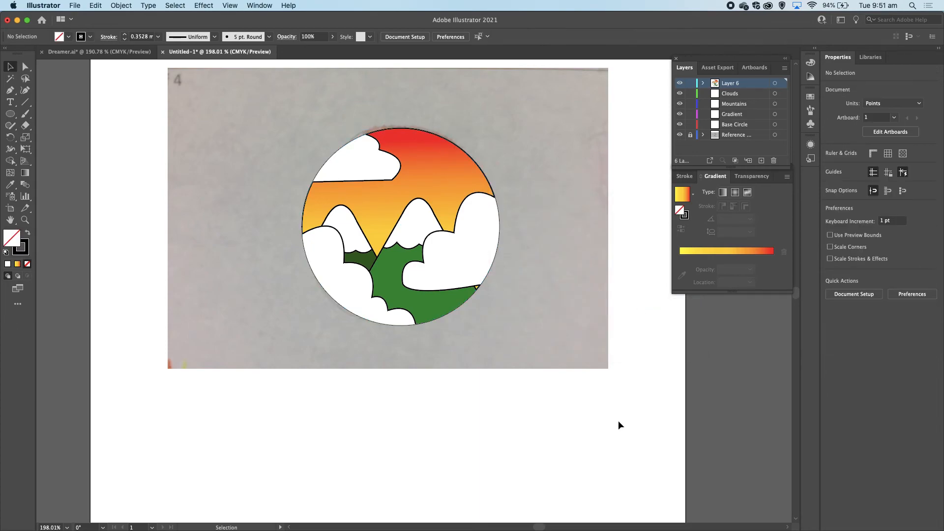
# - Move the clipped artwork off the outline circle to the blank side of the sketch and bring the outline circle to the front
pyautogui.click(482, 170)
pyautogui.moveTo(482, 171)
pyautogui.mouseDown()
pyautogui.moveTo(556, 381)
pyautogui.moveTo(522, 344)
pyautogui.moveTo(476, 244)
pyautogui.moveTo(482, 176)
pyautogui.moveTo(382, 217)
pyautogui.moveTo(253, 217)
pyautogui.mouseUp()
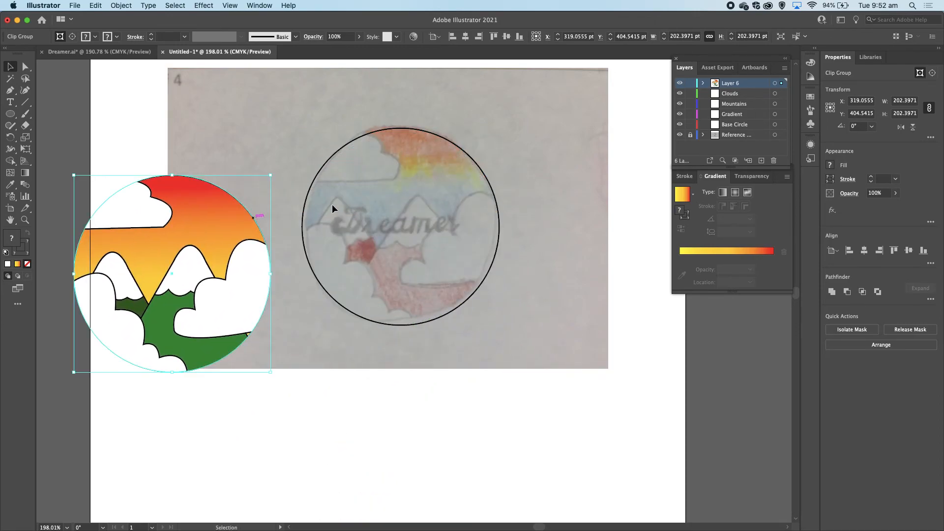
pyautogui.click(320, 175)
pyautogui.rightClick(320, 173)
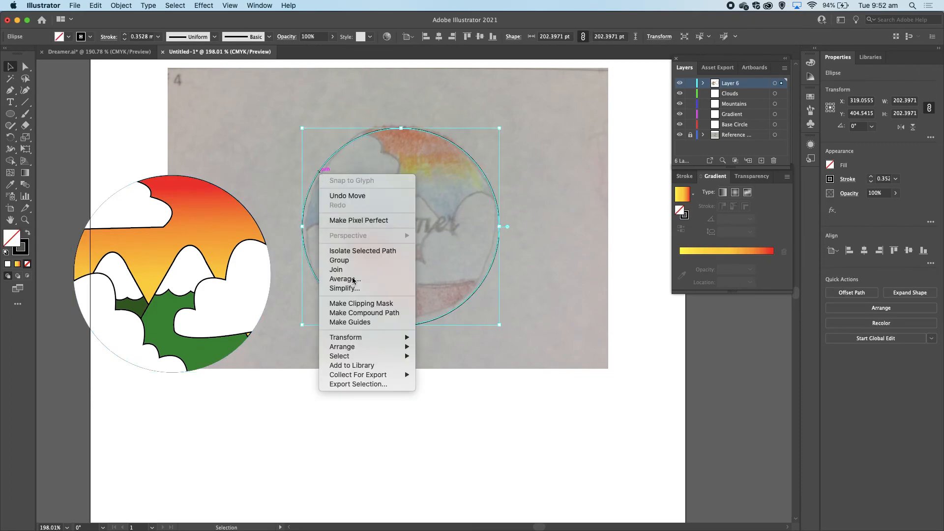
pyautogui.moveTo(374, 347)
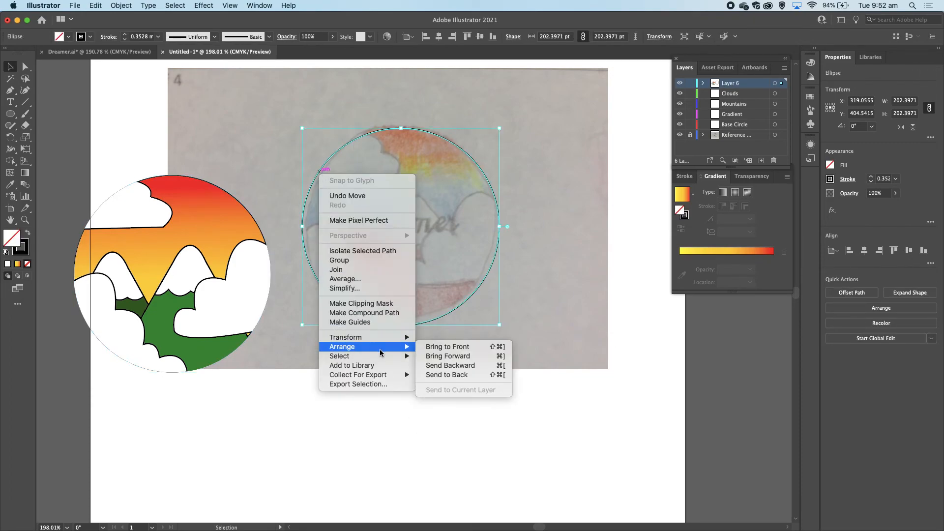
pyautogui.click(443, 348)
# - Move the clipped artwork back so it sits exactly inside the outline circle
pyautogui.click(234, 238)
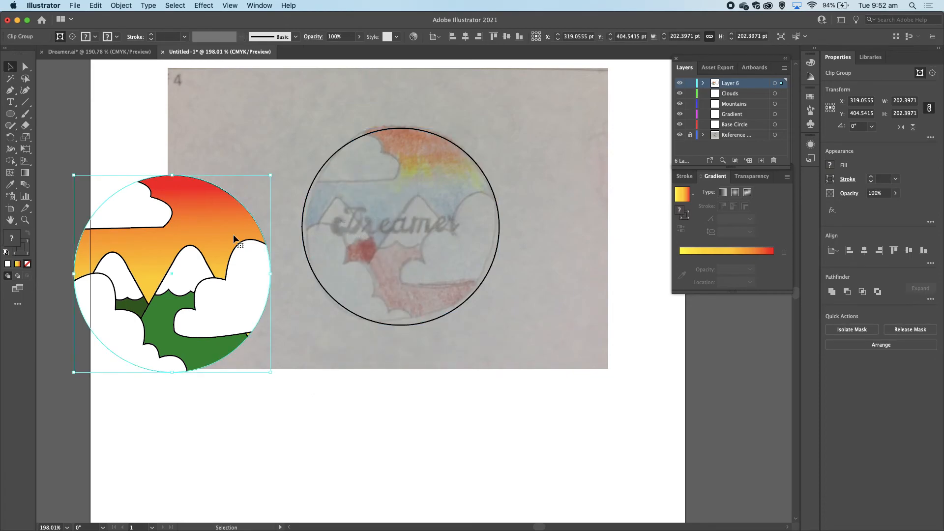
pyautogui.moveTo(234, 234); pyautogui.dragTo(460, 190)
pyautogui.click(482, 433)
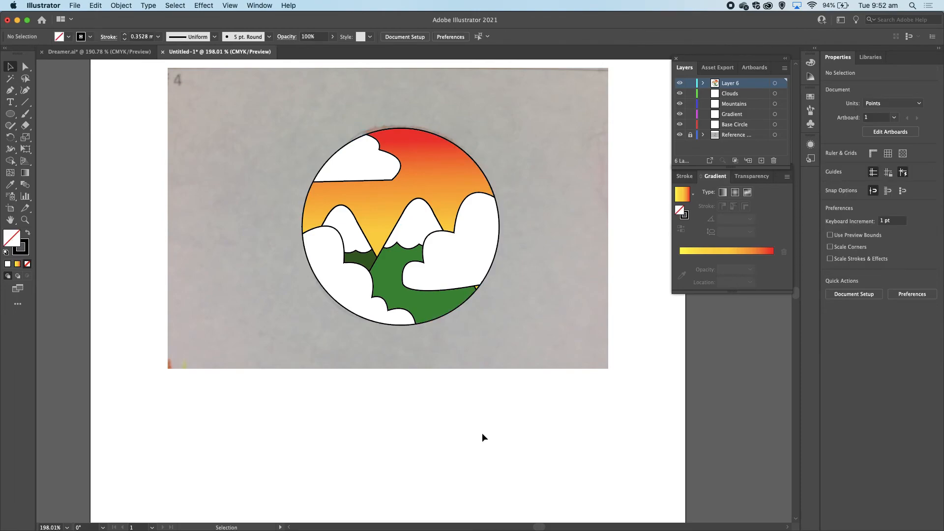
# - Add the text "Dreamer" over the orange sky, just above the mountain peaks
pyautogui.click(10, 103)
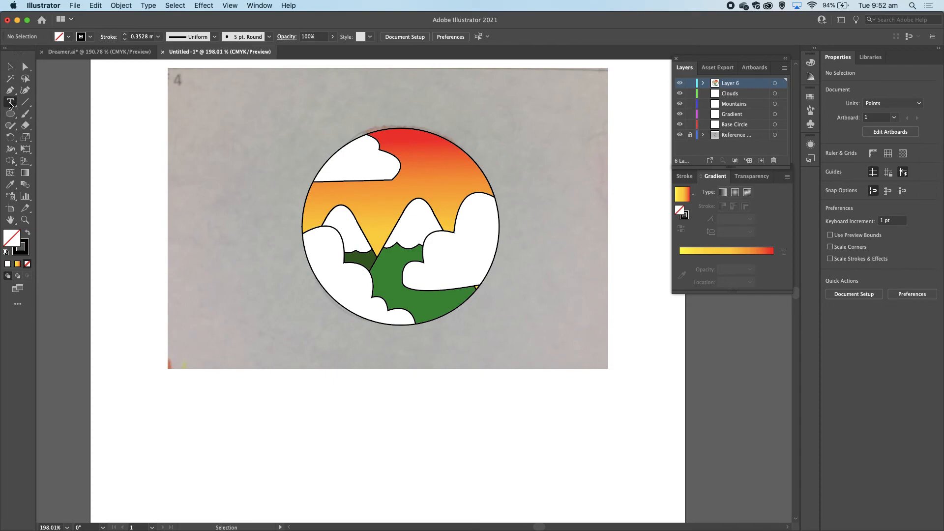
pyautogui.click(360, 201)
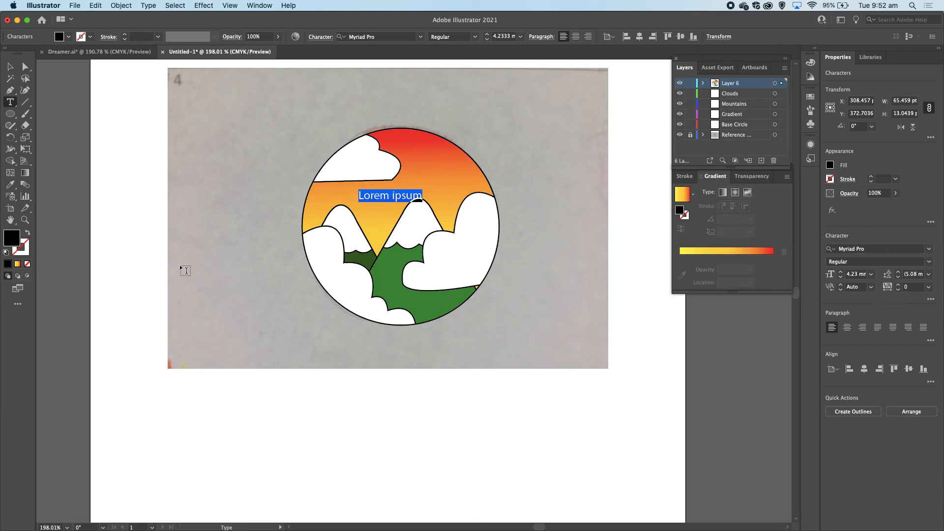
pyautogui.write('Dreamer')
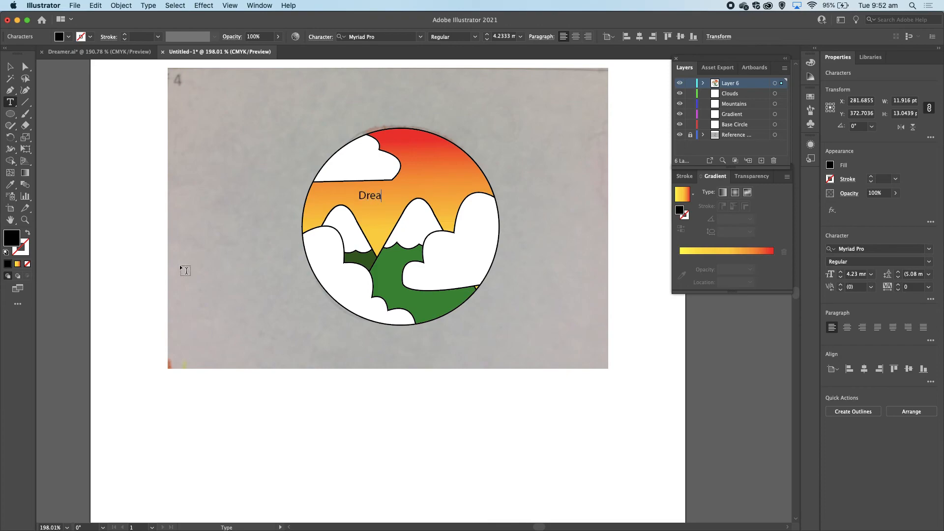
# - Set the Dreamer text's size to 10 mm and its font to Noteworthy Light
pyautogui.doubleClick(380, 194)
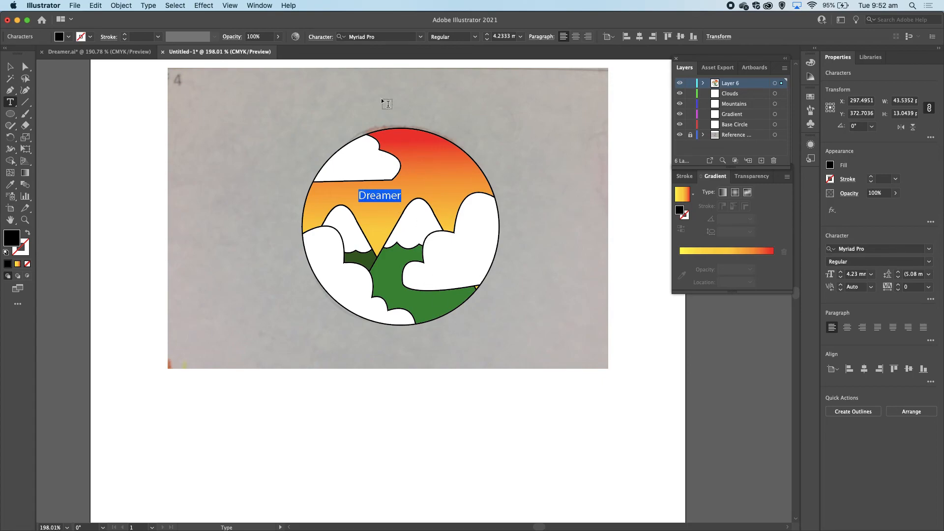
pyautogui.click(871, 274)
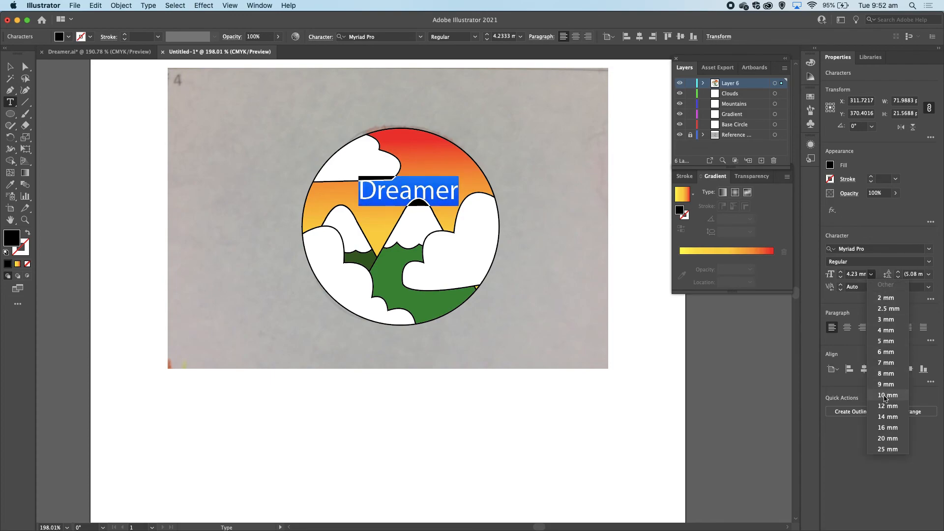
pyautogui.click(884, 396)
pyautogui.click(849, 249)
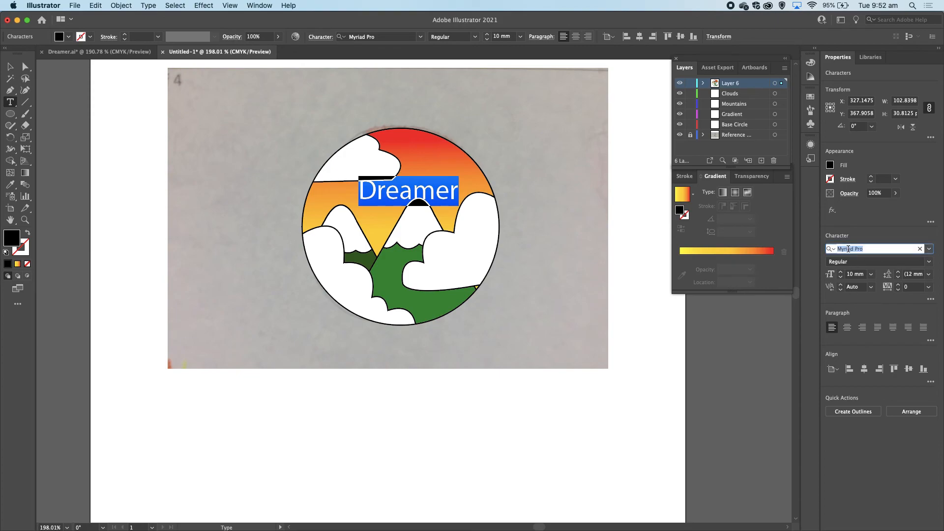
pyautogui.press('Down')
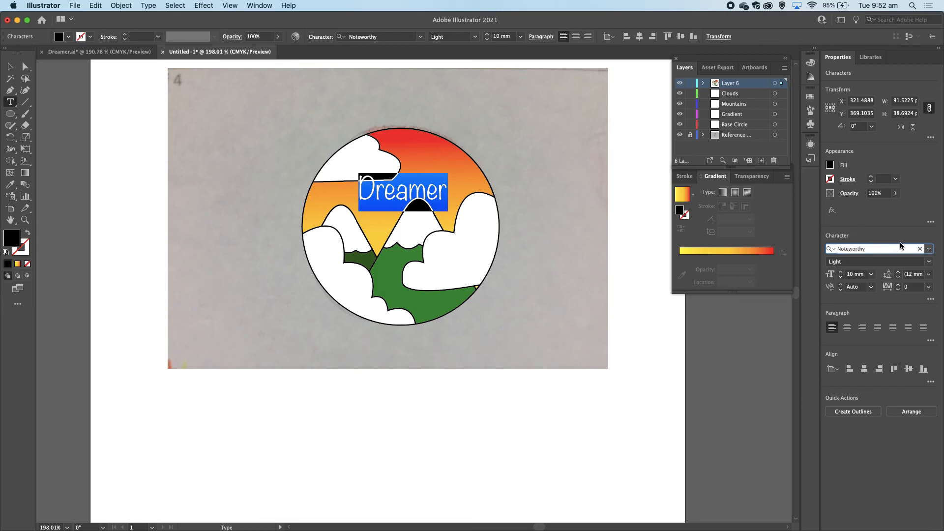
# - Browse the font list with live previews on the Dreamer text and change its font to SignPainter HouseScript
pyautogui.click(929, 249)
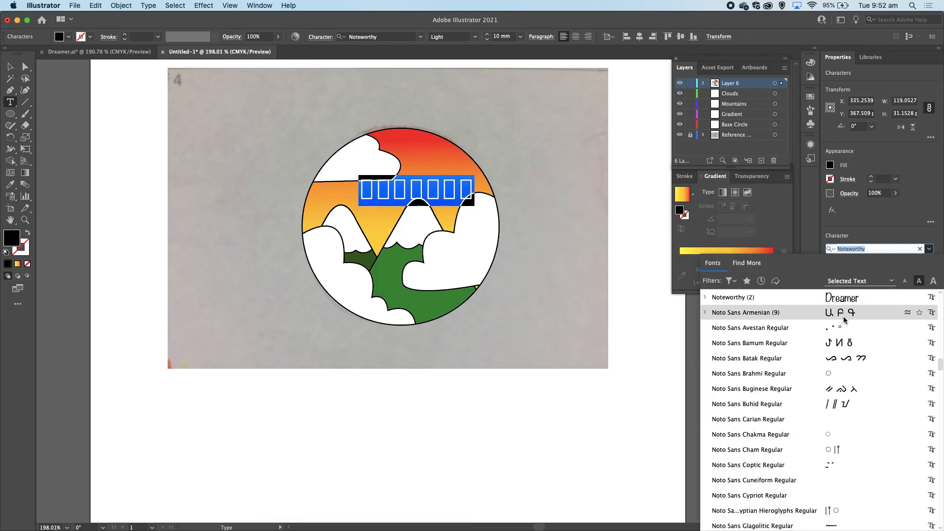
pyautogui.scroll(20, 838, 379)
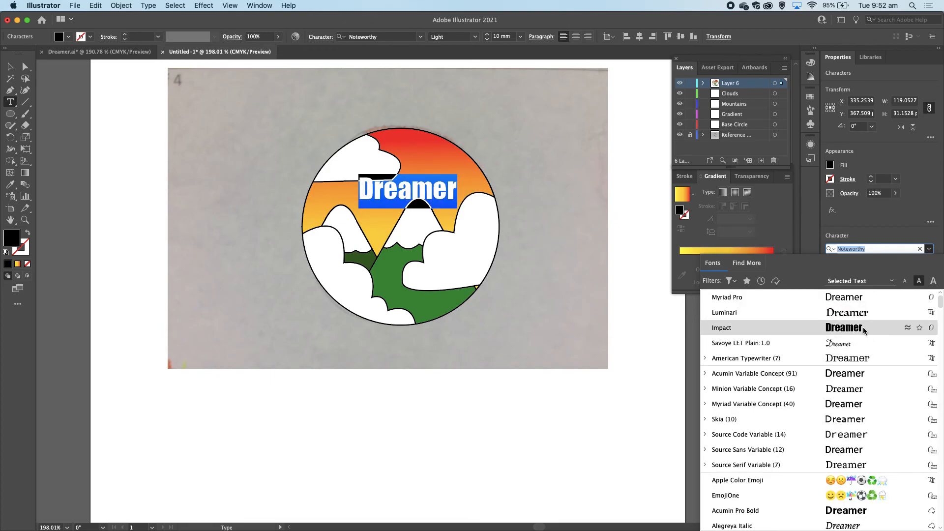
pyautogui.scroll(-5, 857, 401)
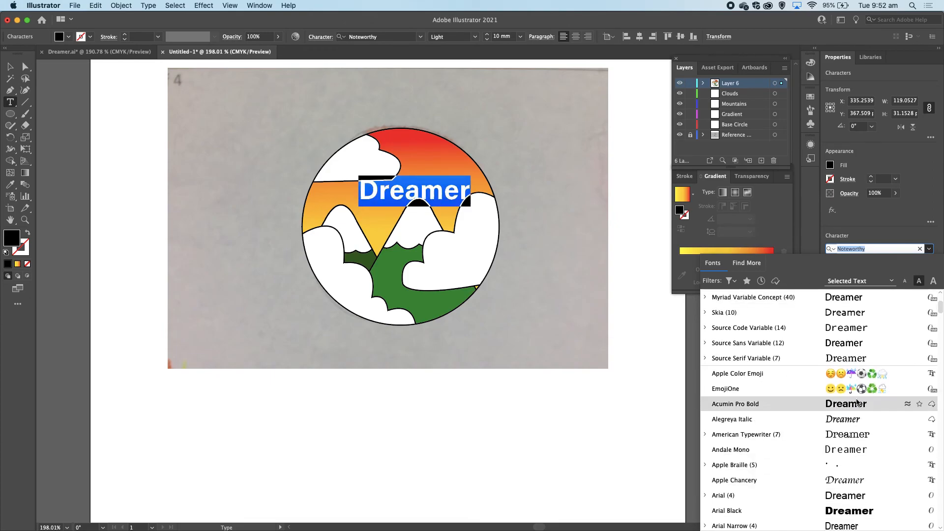
pyautogui.scroll(-3, 851, 455)
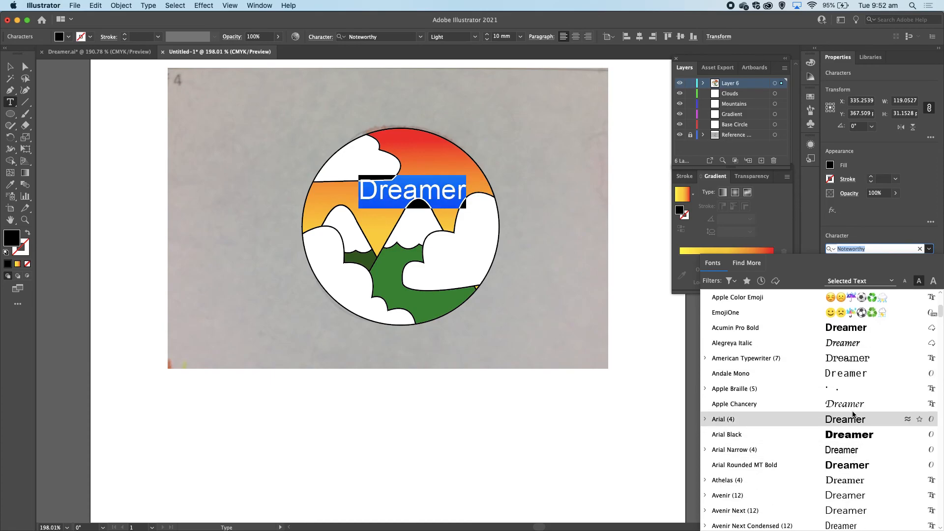
pyautogui.scroll(-5, 854, 415)
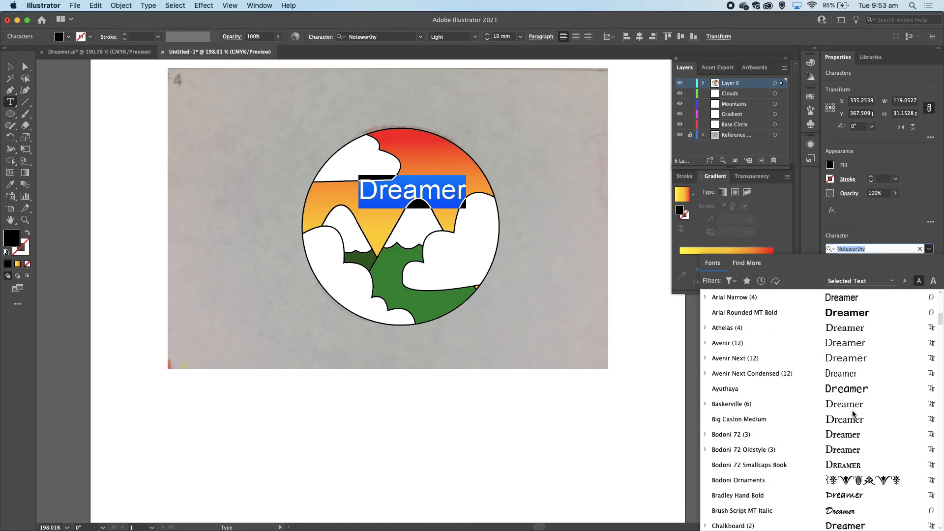
pyautogui.scroll(-3, 853, 415)
pyautogui.scroll(-11, 853, 415)
pyautogui.scroll(-2, 853, 414)
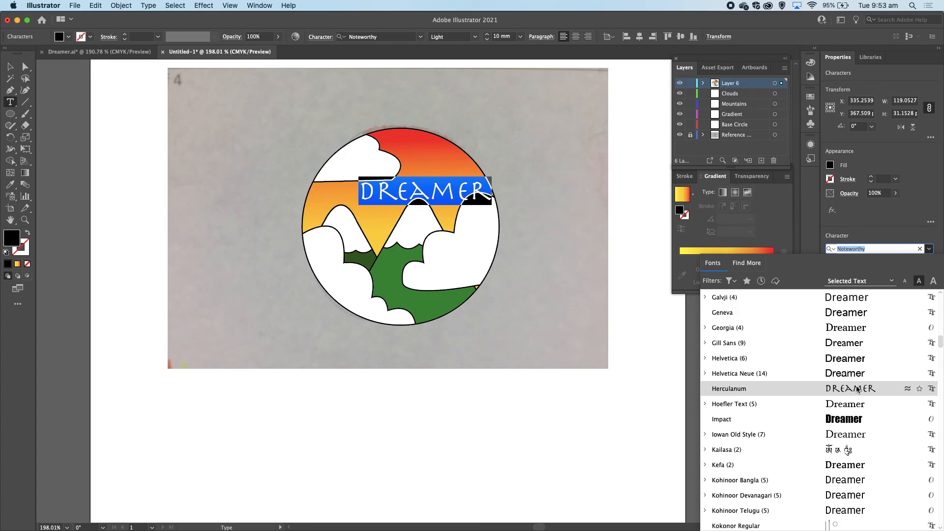
pyautogui.scroll(-1, 857, 390)
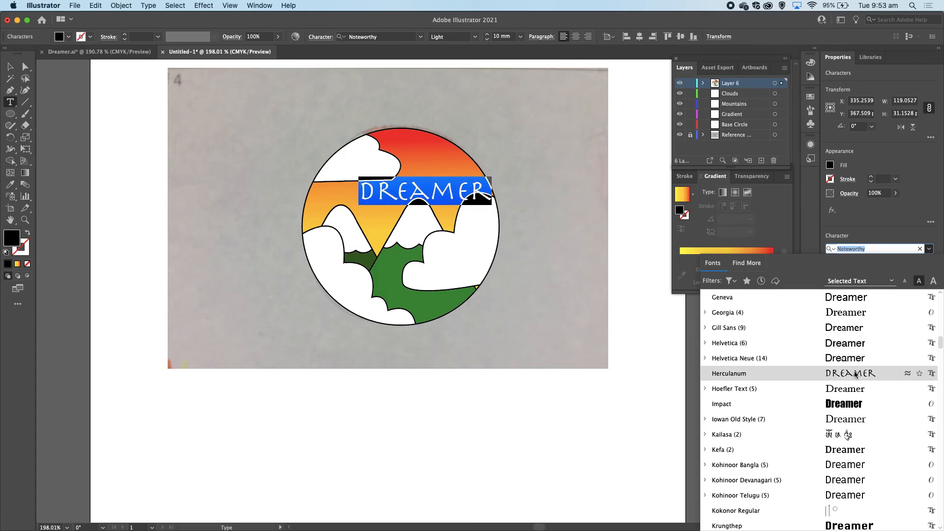
pyautogui.scroll(-5, 849, 418)
pyautogui.scroll(-8, 843, 445)
pyautogui.scroll(7, 843, 444)
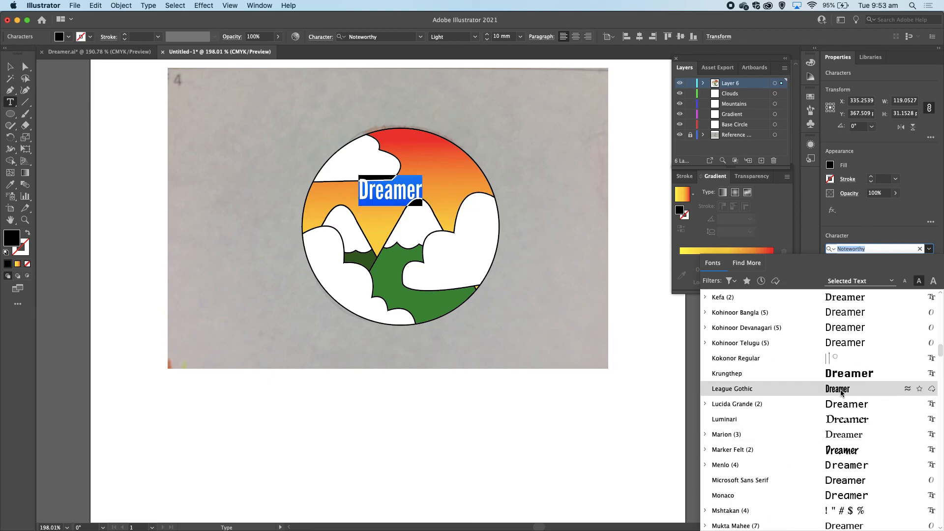
pyautogui.scroll(-20, 842, 392)
pyautogui.scroll(-8, 842, 392)
pyautogui.scroll(-2, 841, 392)
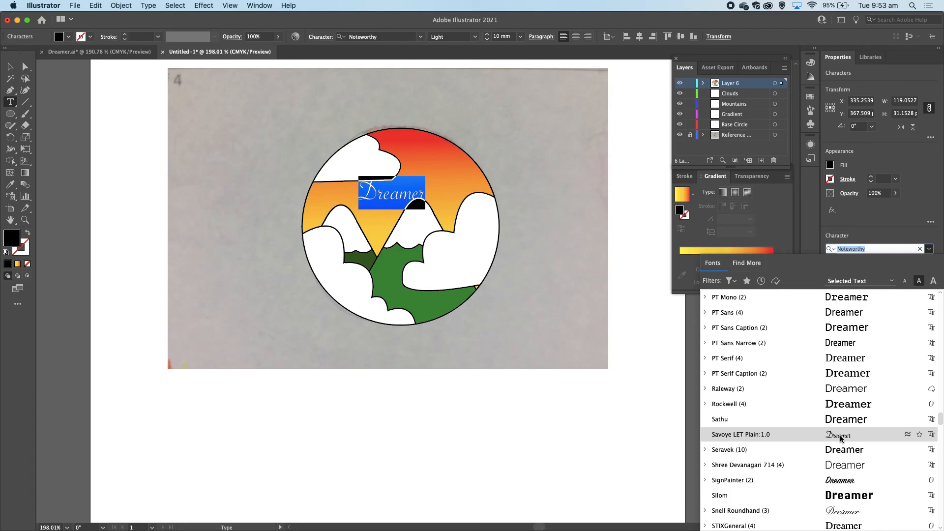
pyautogui.scroll(-2, 842, 436)
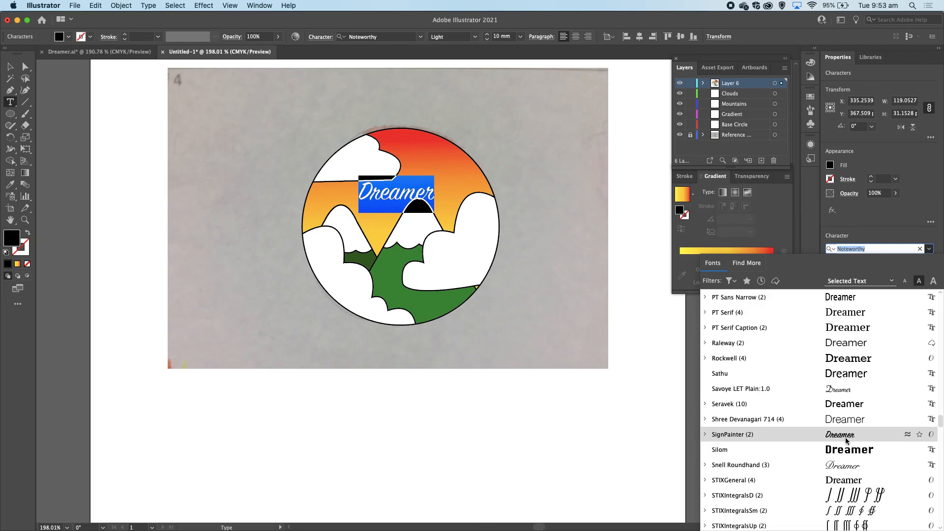
pyautogui.click(846, 436)
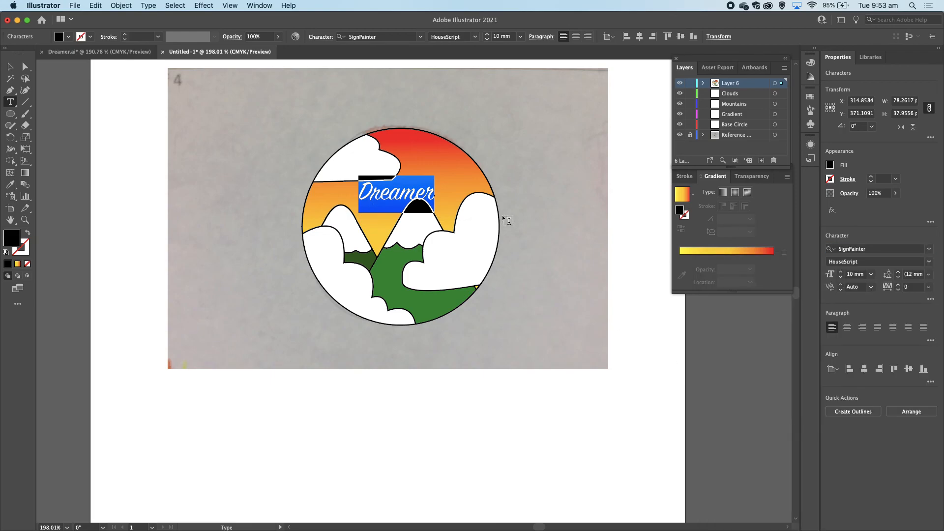
# - Set the Dreamer text's size to 16 mm
pyautogui.click(871, 274)
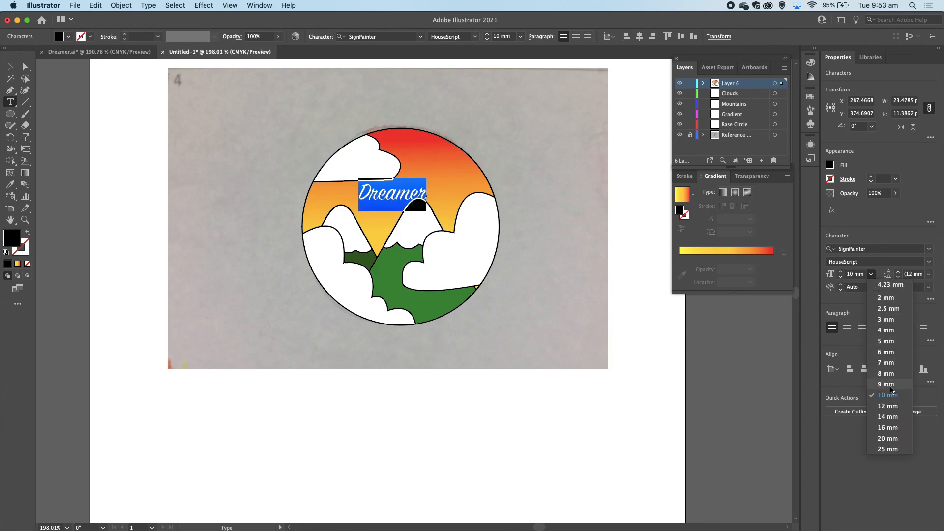
pyautogui.click(887, 427)
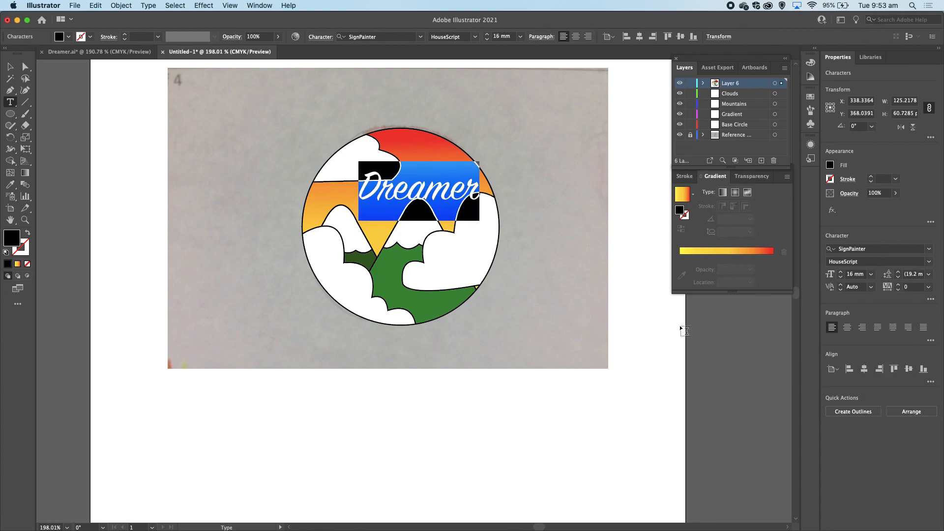
pyautogui.keyDown('super'); pyautogui.click(639, 213); pyautogui.keyUp('super')
pyautogui.click(389, 191)
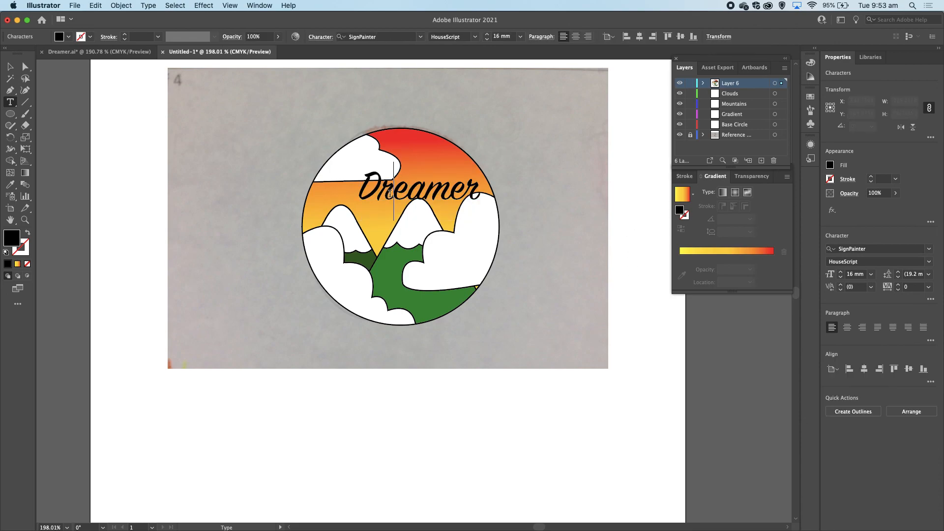
pyautogui.doubleClick(383, 192)
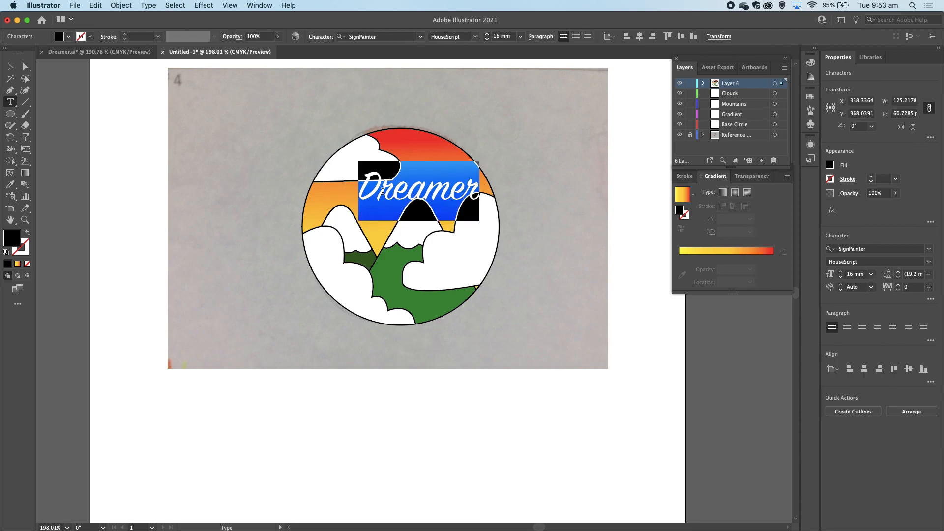
# - Move the Dreamer lettering down and slightly left so it sits centred across the snowy mountain peaks, and deselect it
pyautogui.press('Escape')
pyautogui.moveTo(396, 194); pyautogui.dragTo(381, 223)
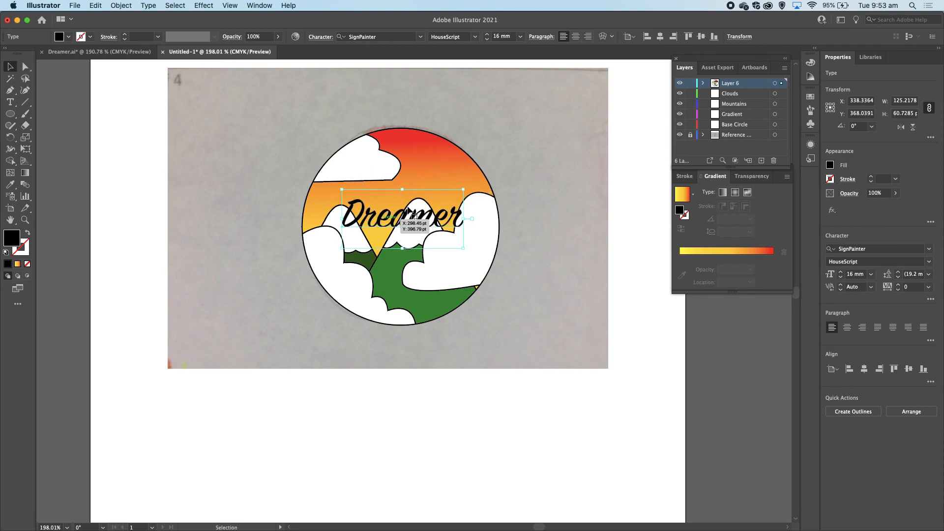
pyautogui.click(644, 170)
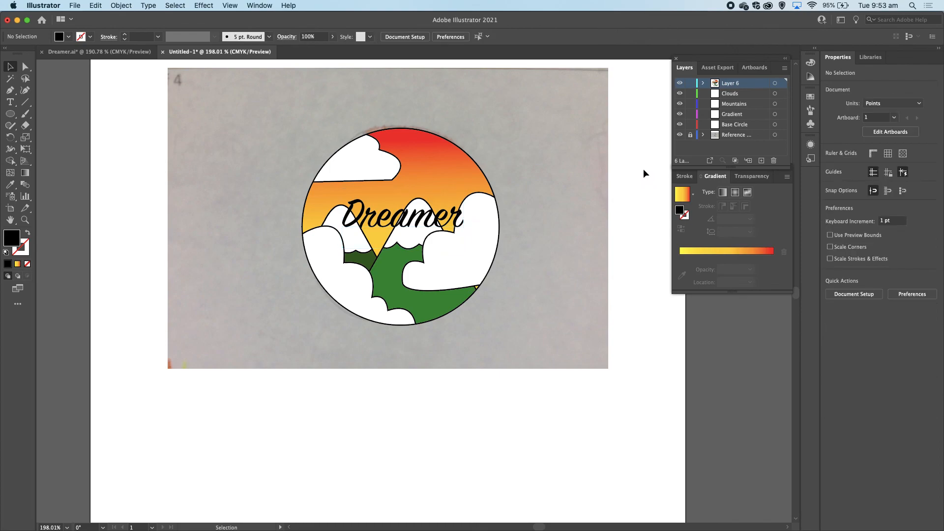
pyautogui.click(418, 227)
pyautogui.click(537, 214)
pyautogui.click(409, 222)
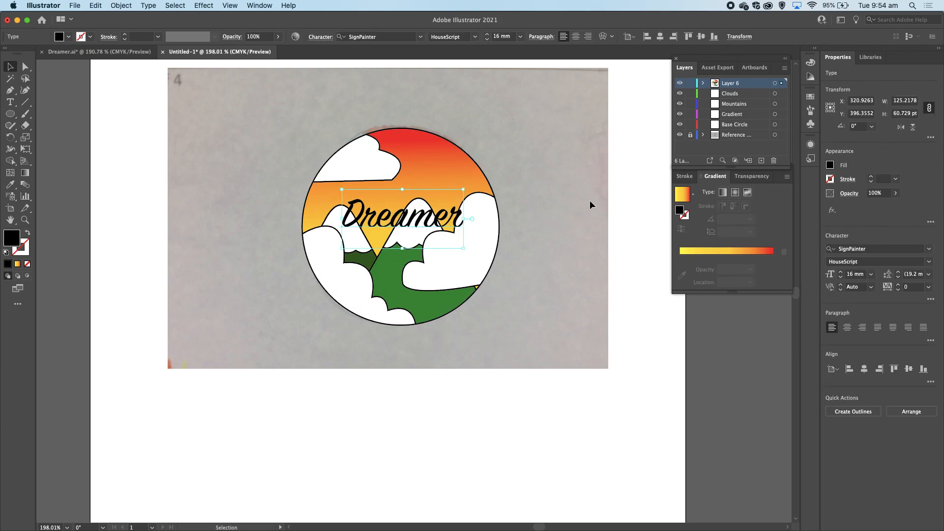
pyautogui.click(641, 184)
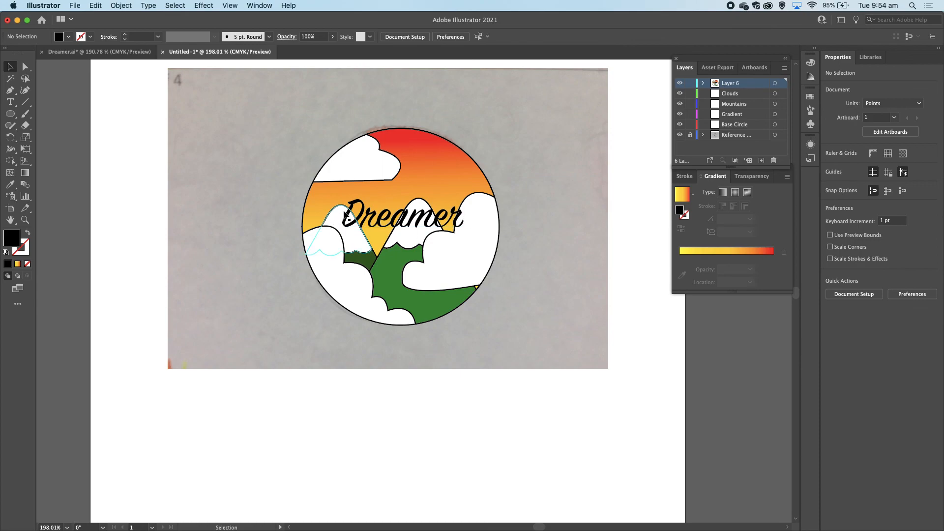